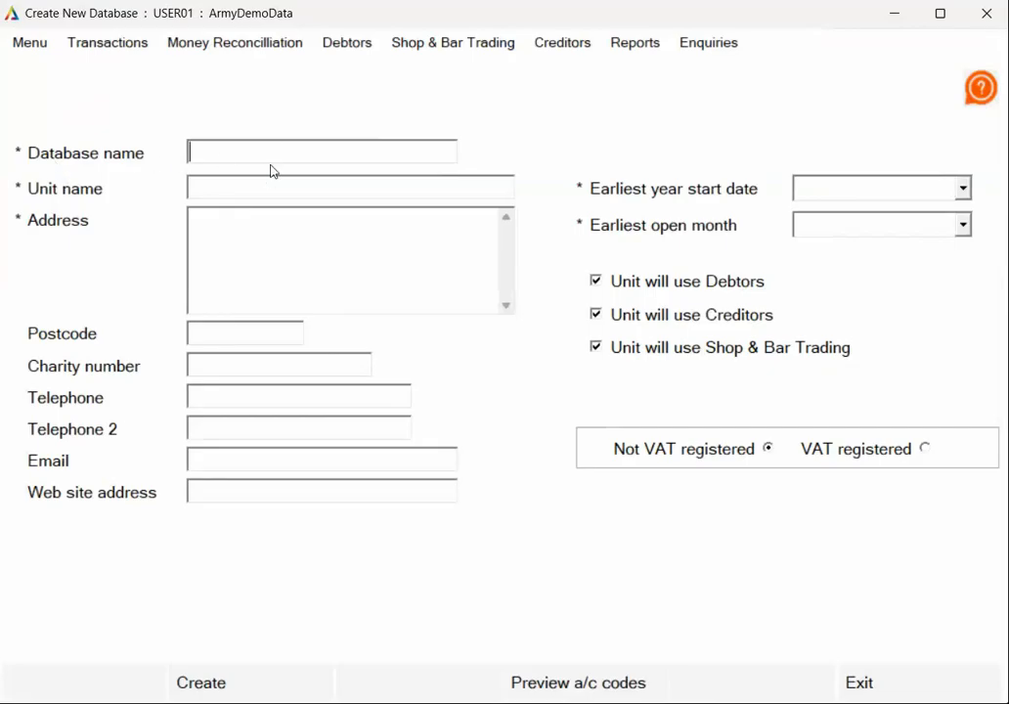
- Enter 22 Engineers as both the database name and the unit name for the new database
type("22 Engineers")
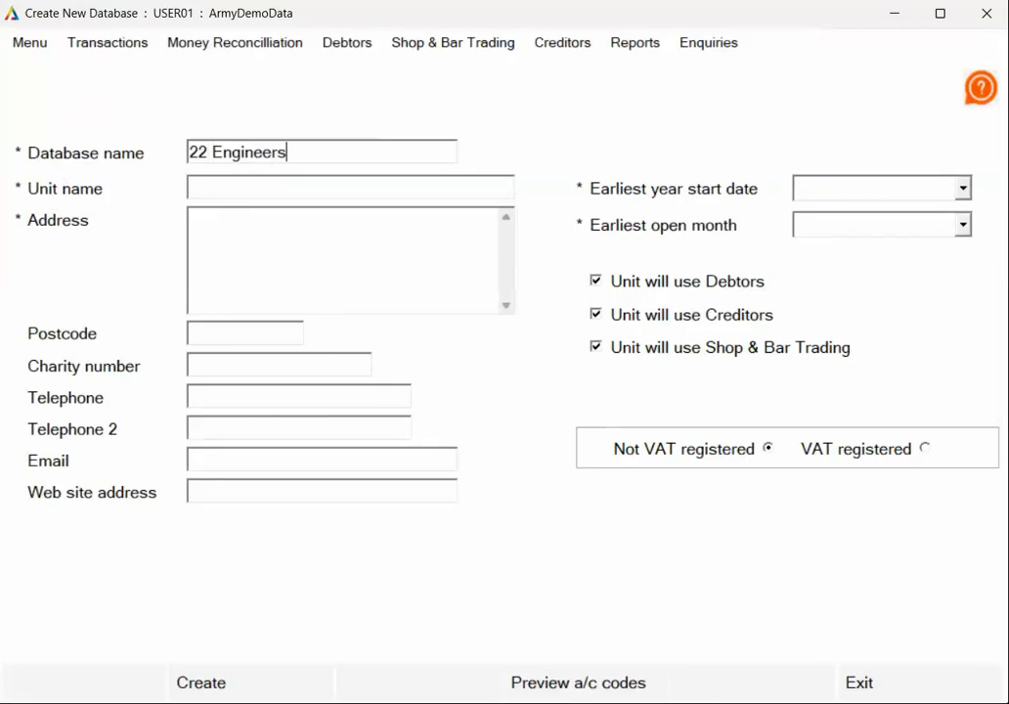
left_click_drag(327, 149, 166, 154)
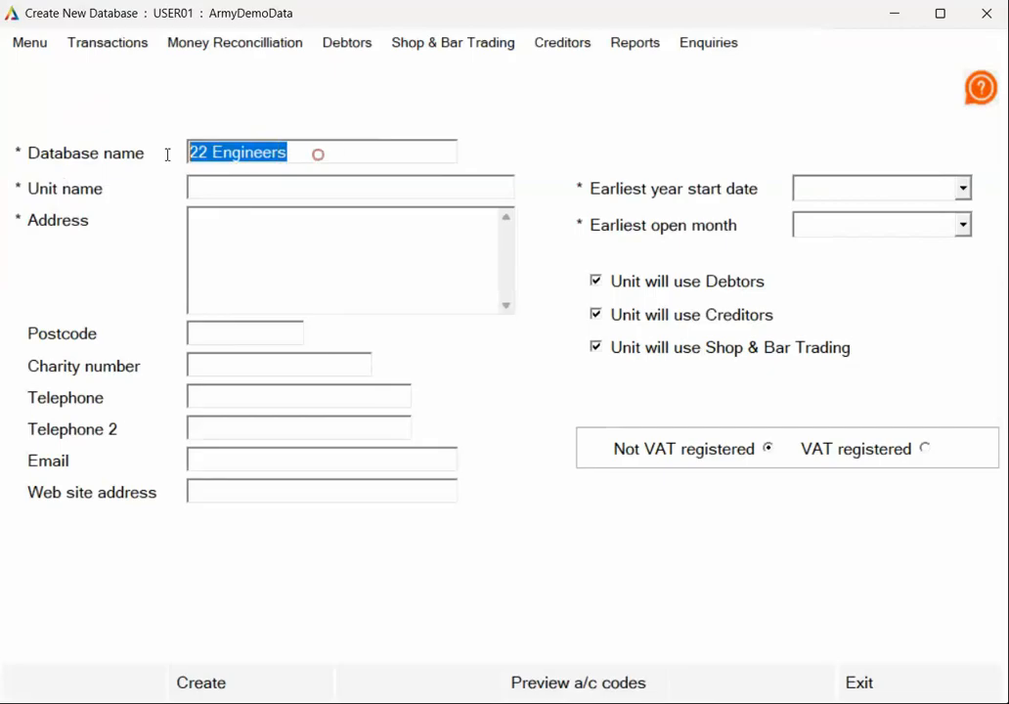
key("ctrl+c")
left_click(221, 188)
key("ctrl+v")
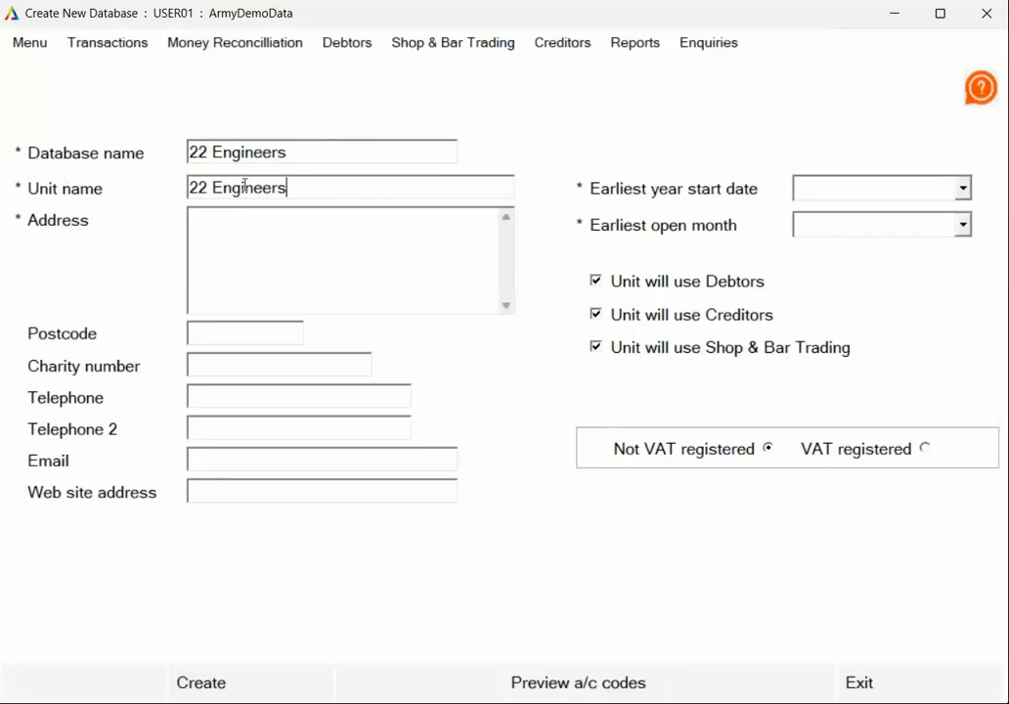
- Fill in the unit's street address, leaving the postcode and charity number blank
left_click(293, 231)
type("Green Road")
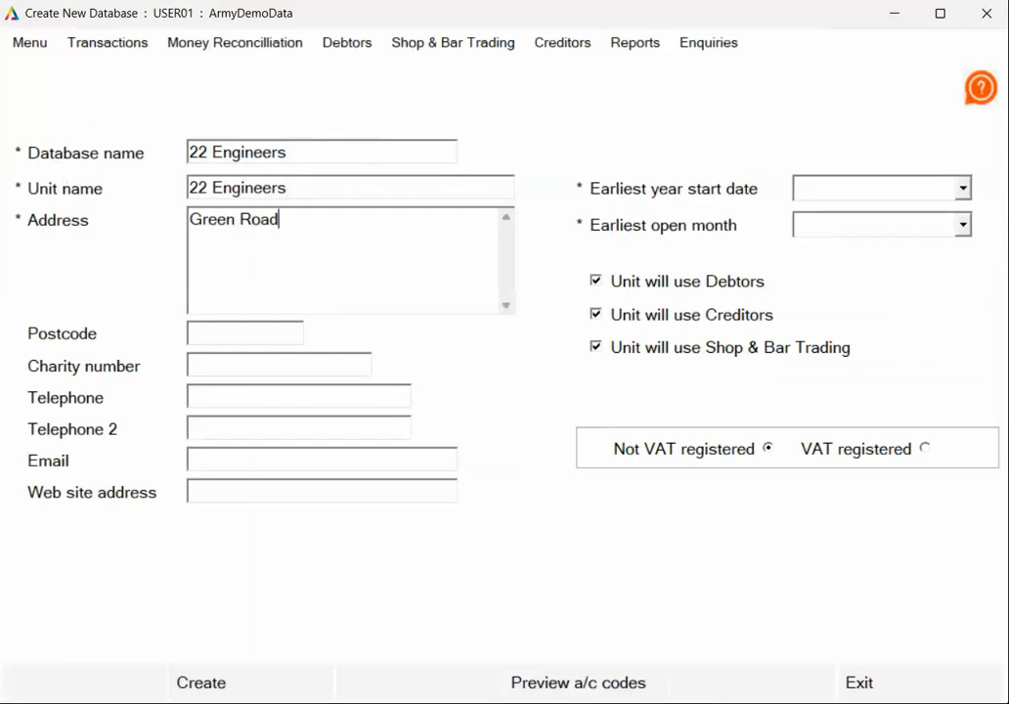
left_click(273, 333)
left_click(196, 365)
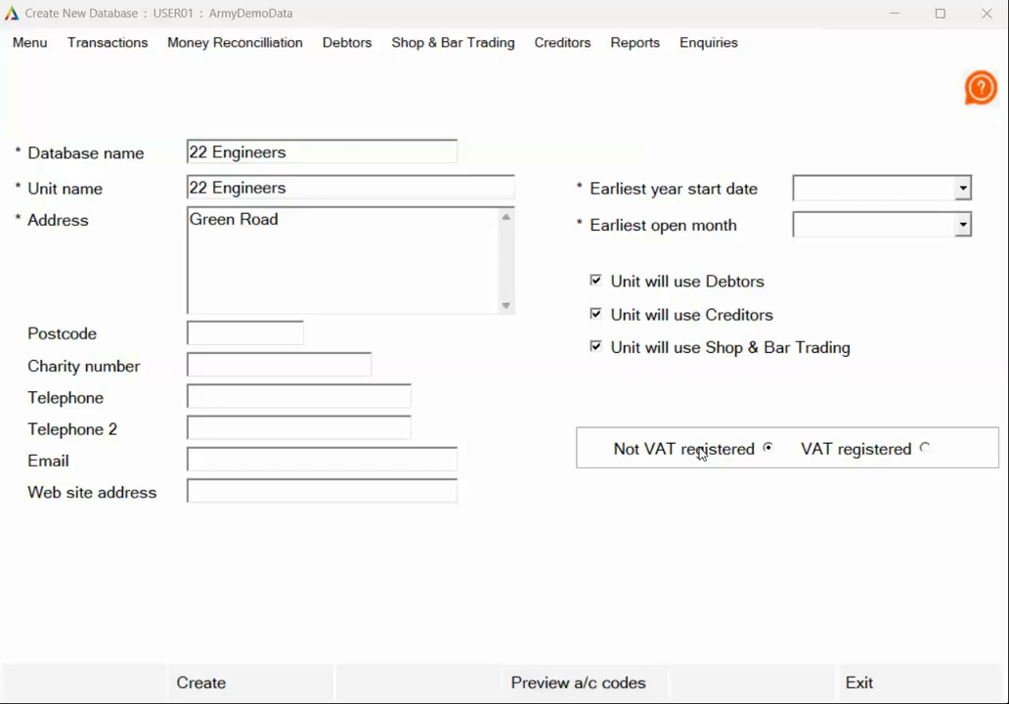
- Set the earliest year start date to May 2025 and the earliest open month to April 2026
left_click(963, 189)
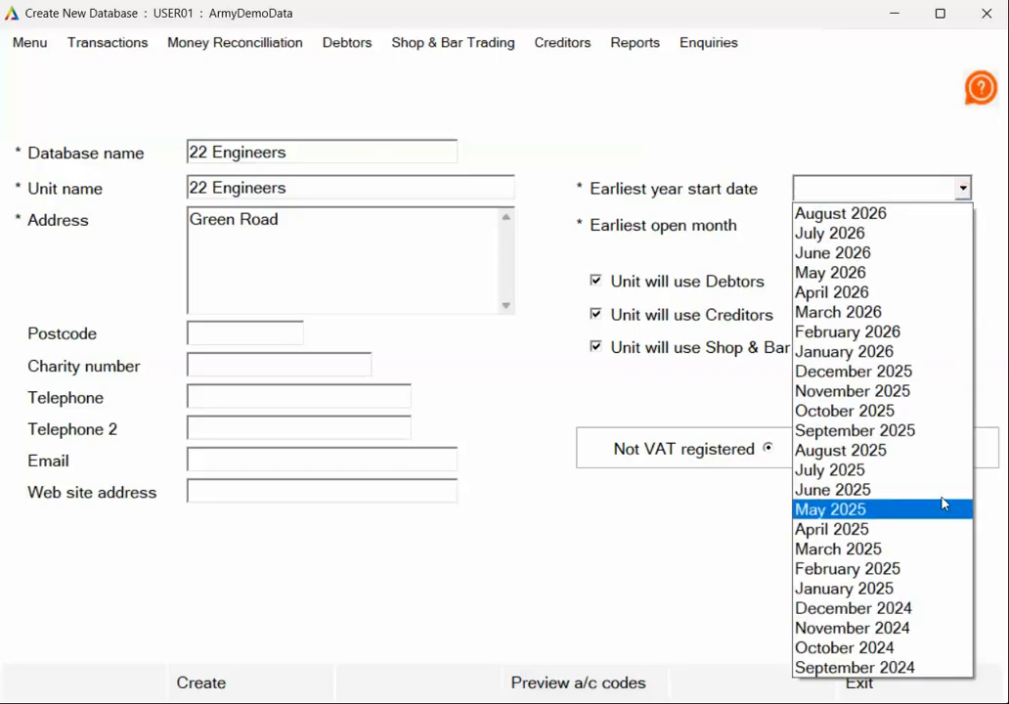
left_click(944, 504)
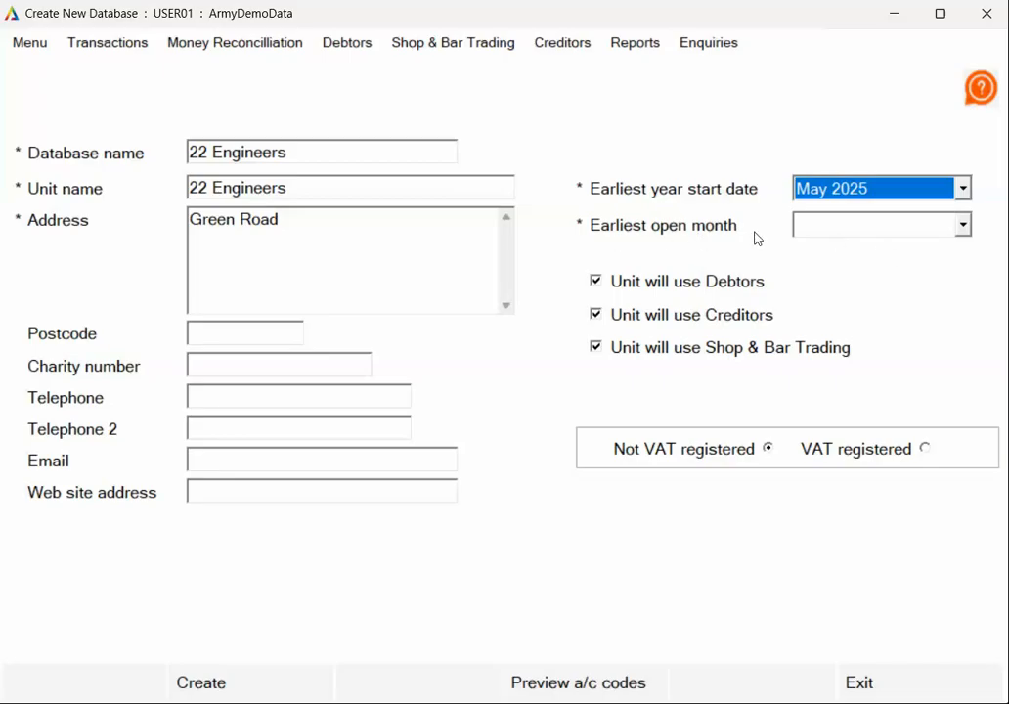
left_click(962, 225)
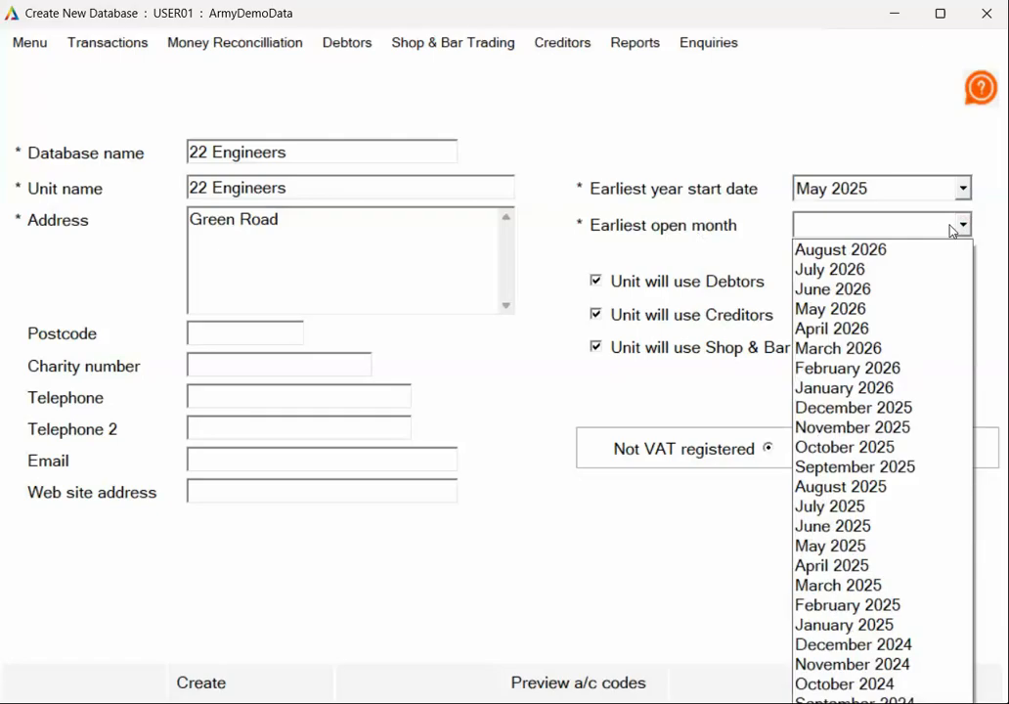
left_click(848, 330)
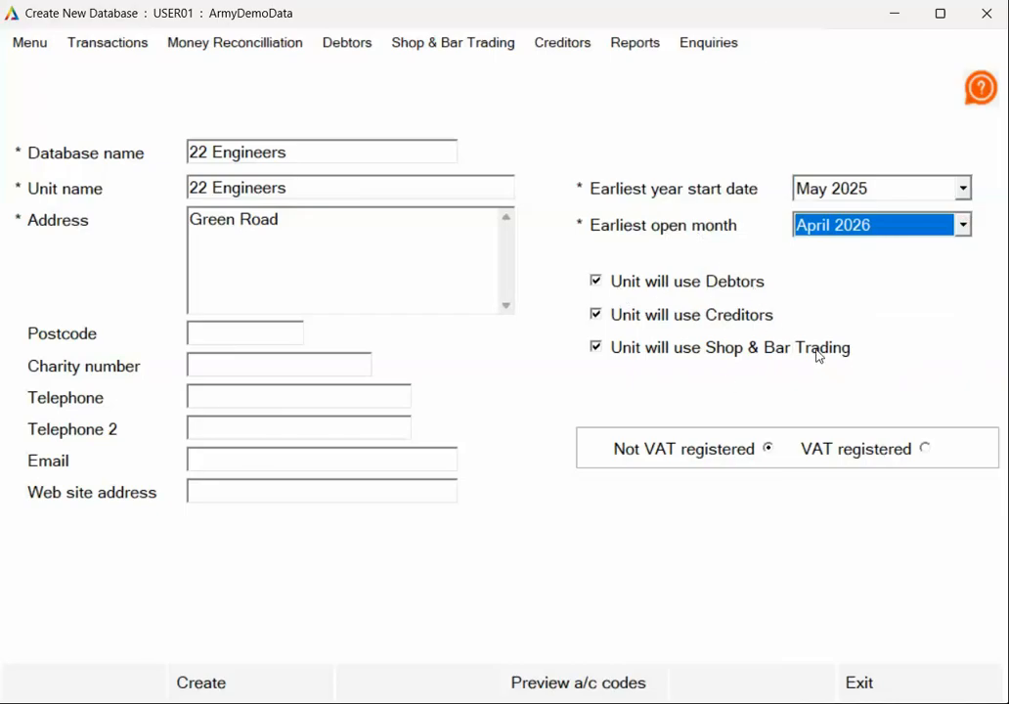
left_click(597, 349)
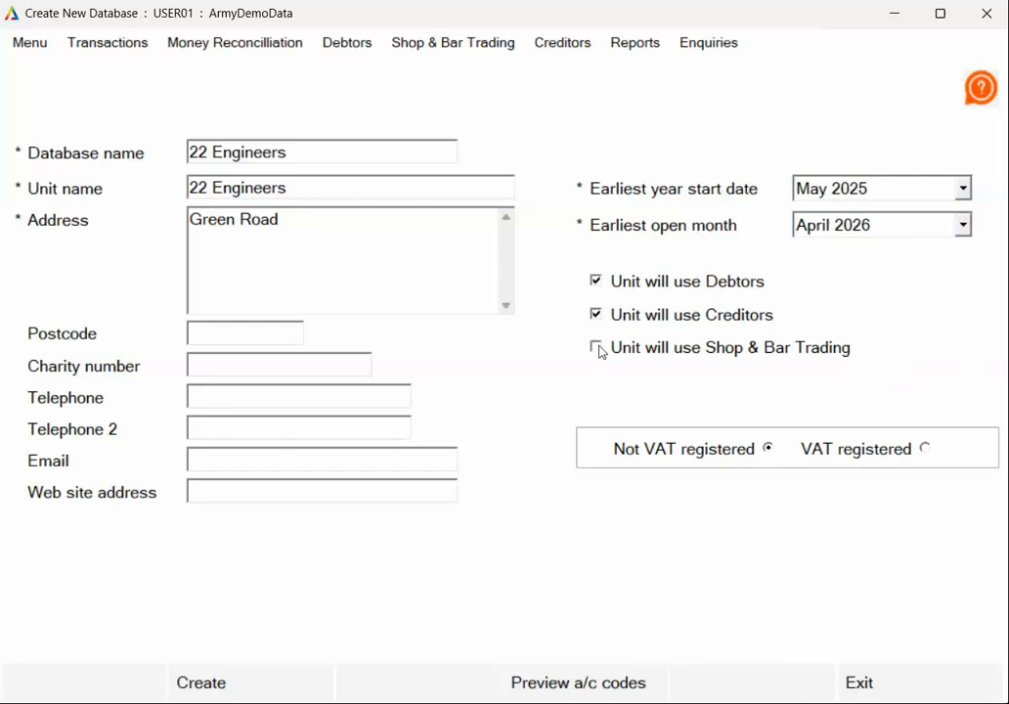
left_click(597, 349)
- Create the new database without a charity number and dismiss the completion message
left_click(247, 692)
left_click_drag(160, 325, 354, 339)
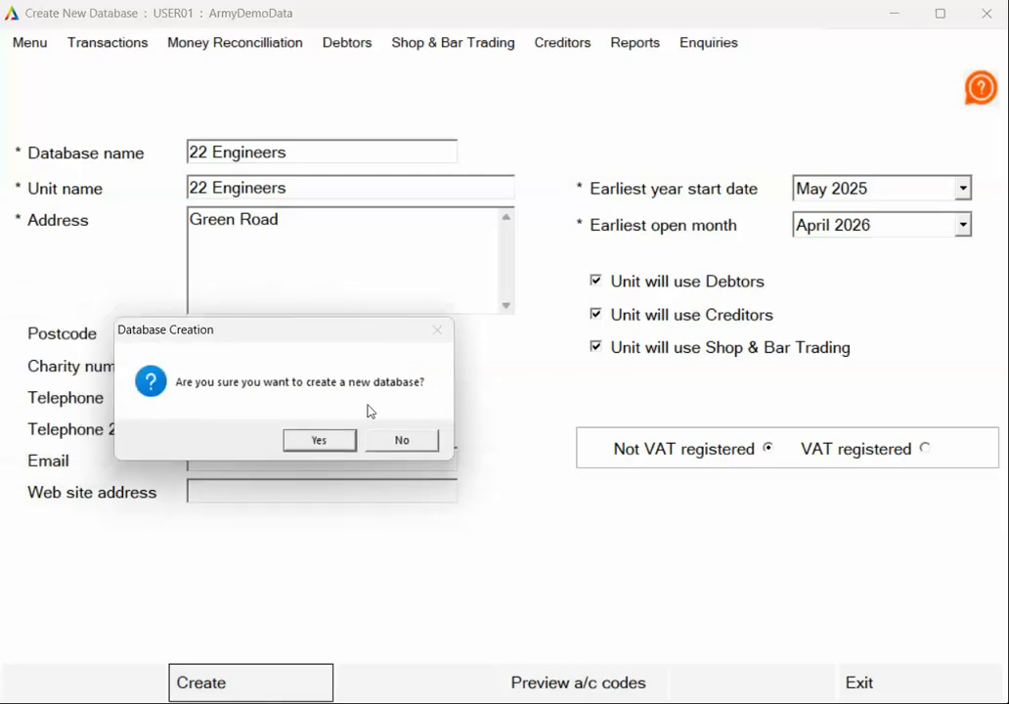
left_click(320, 441)
left_click_drag(203, 314, 452, 342)
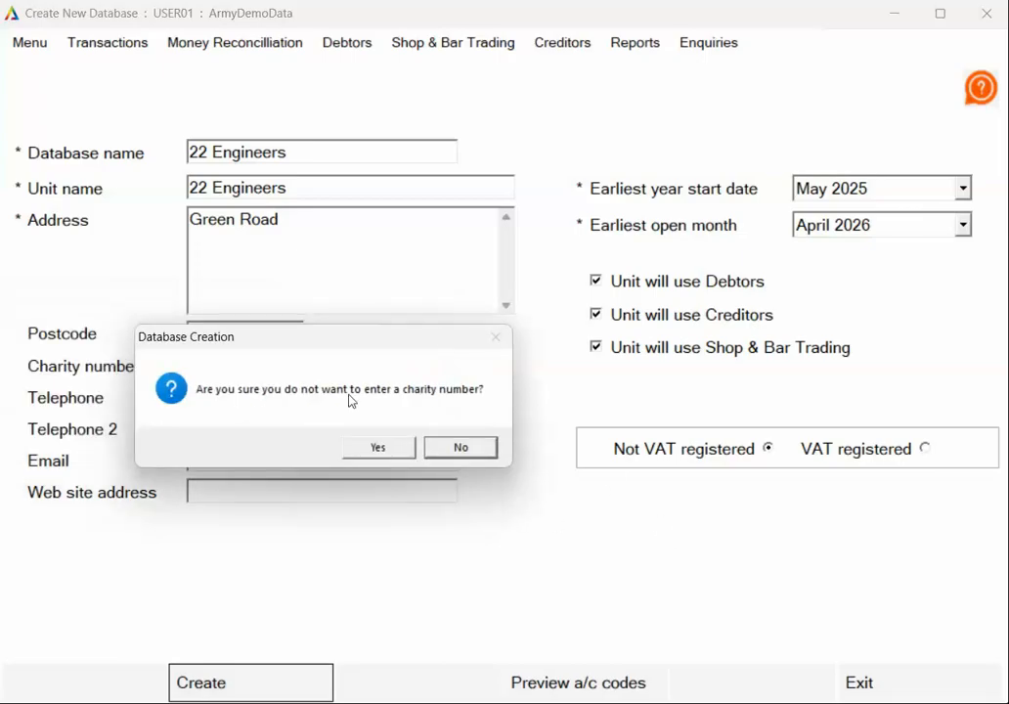
left_click(375, 447)
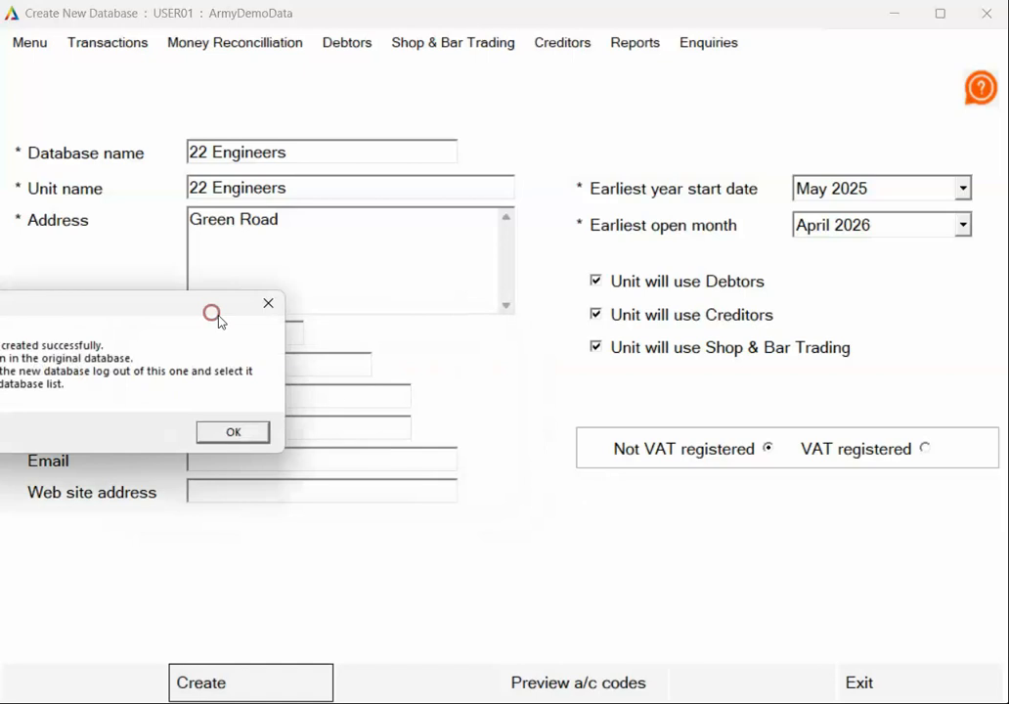
left_click_drag(214, 318, 408, 331)
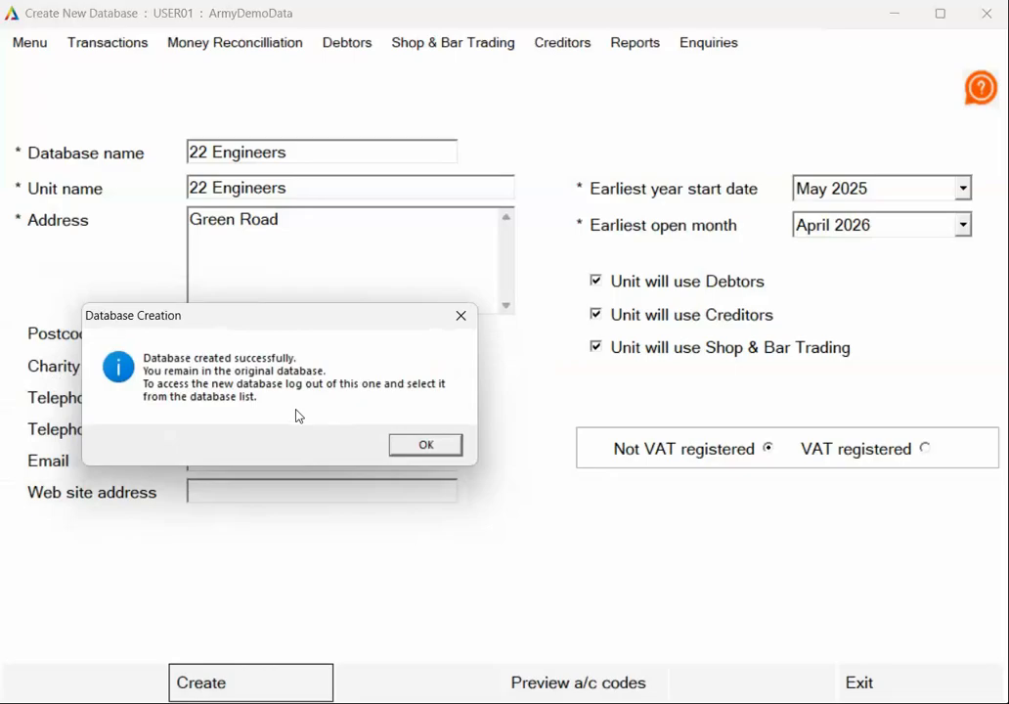
left_click(439, 448)
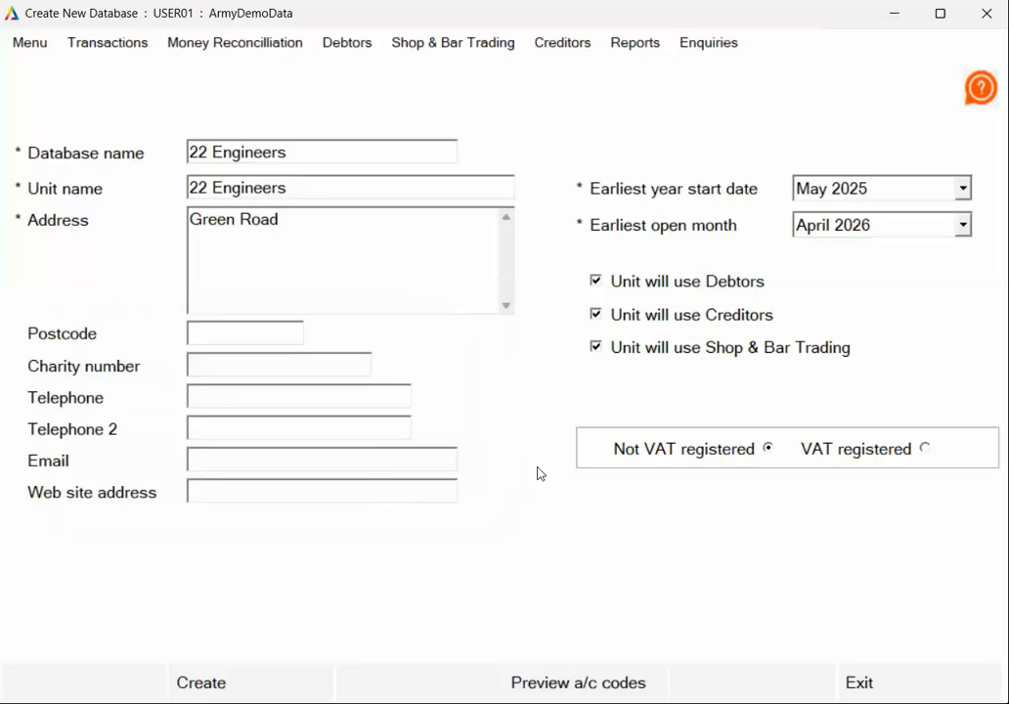
- Exit database creation, close Paxton without backing up, and relaunch Paxton+ v8 from the desktop
left_click(925, 681)
left_click(918, 679)
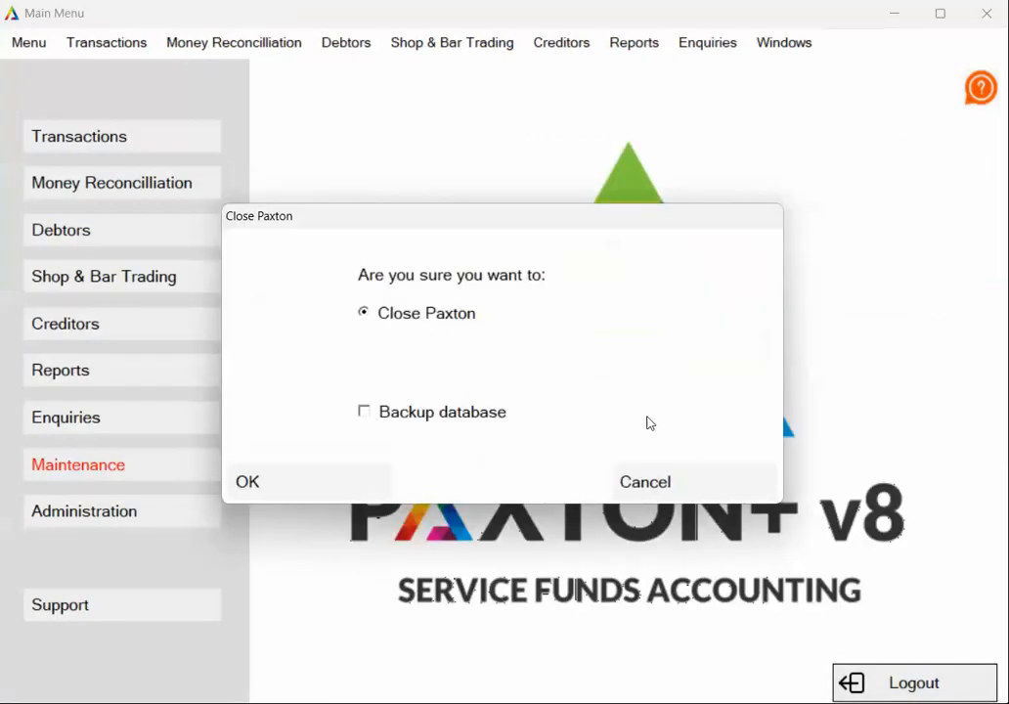
left_click(344, 479)
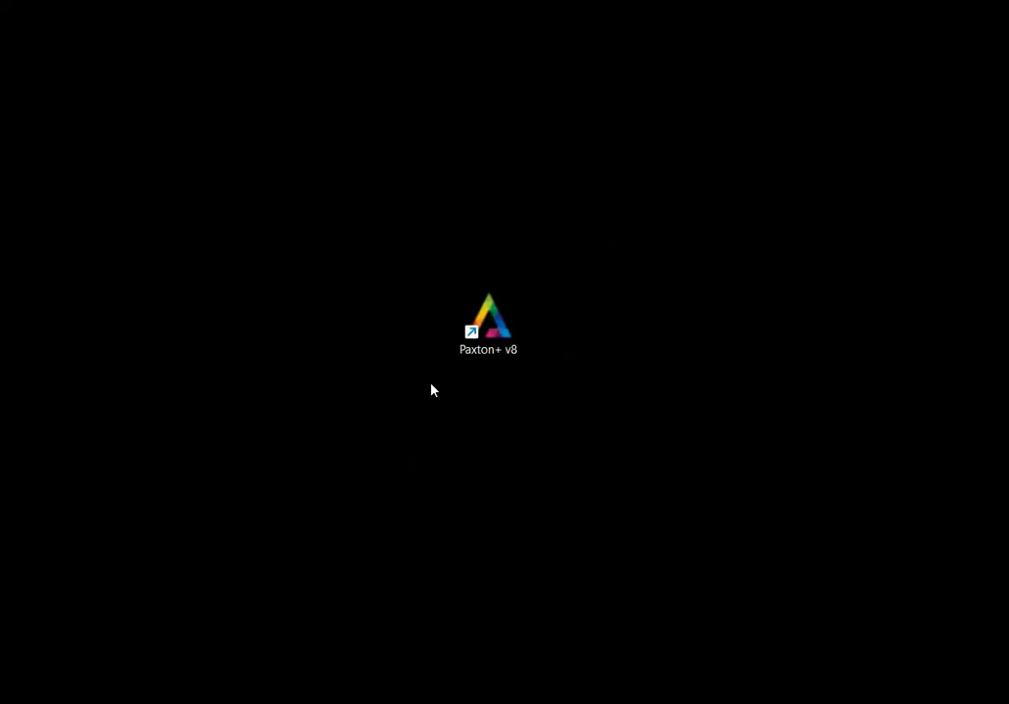
double_click(494, 343)
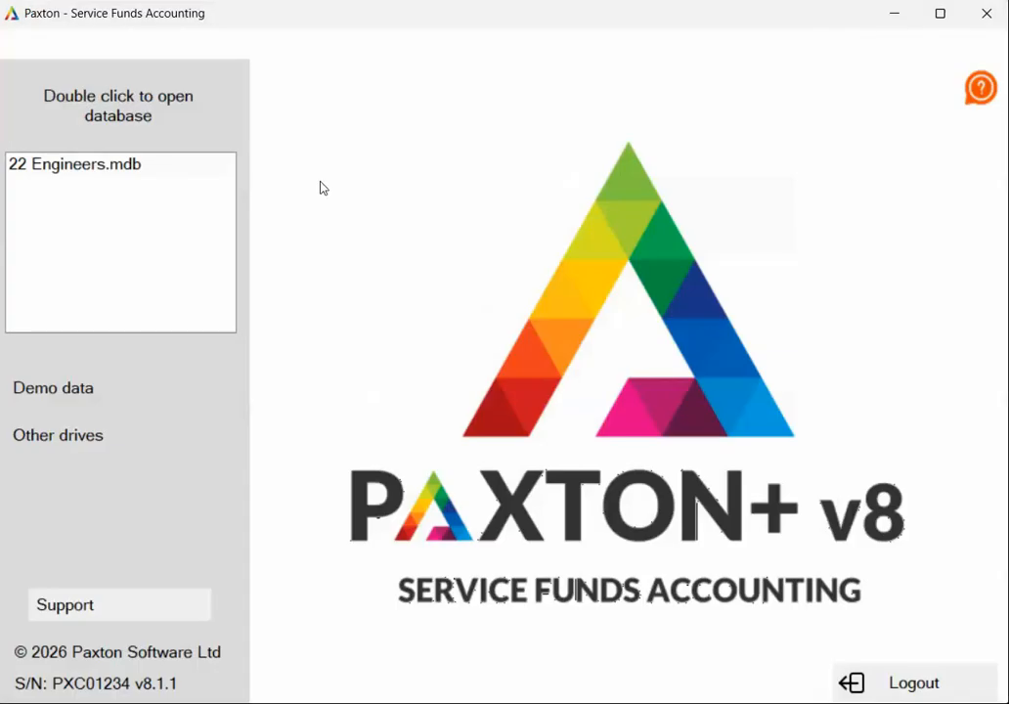
- Open the 22 Engineers.mdb database and log in as USER01 with the account passcode
left_click(73, 167)
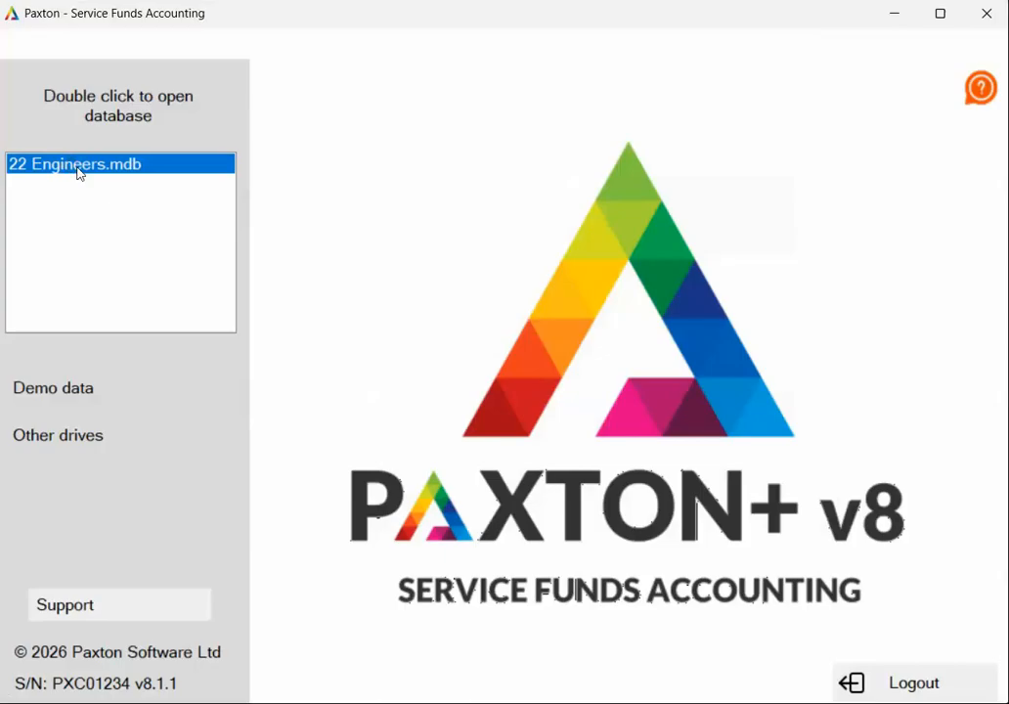
double_click(80, 172)
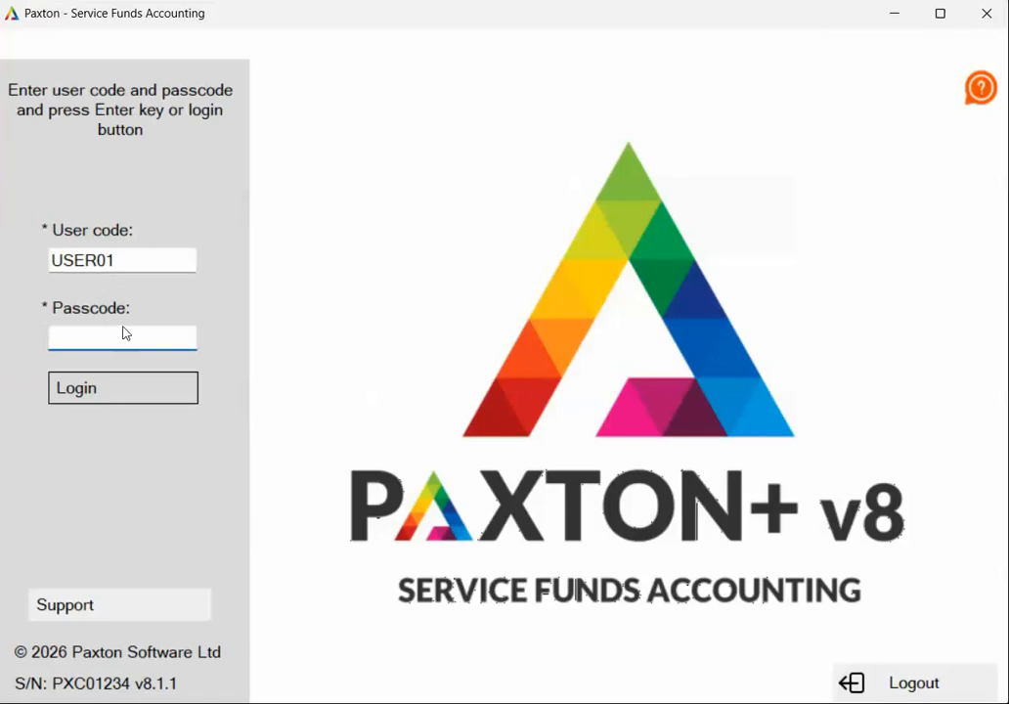
type("******")
left_click(161, 393)
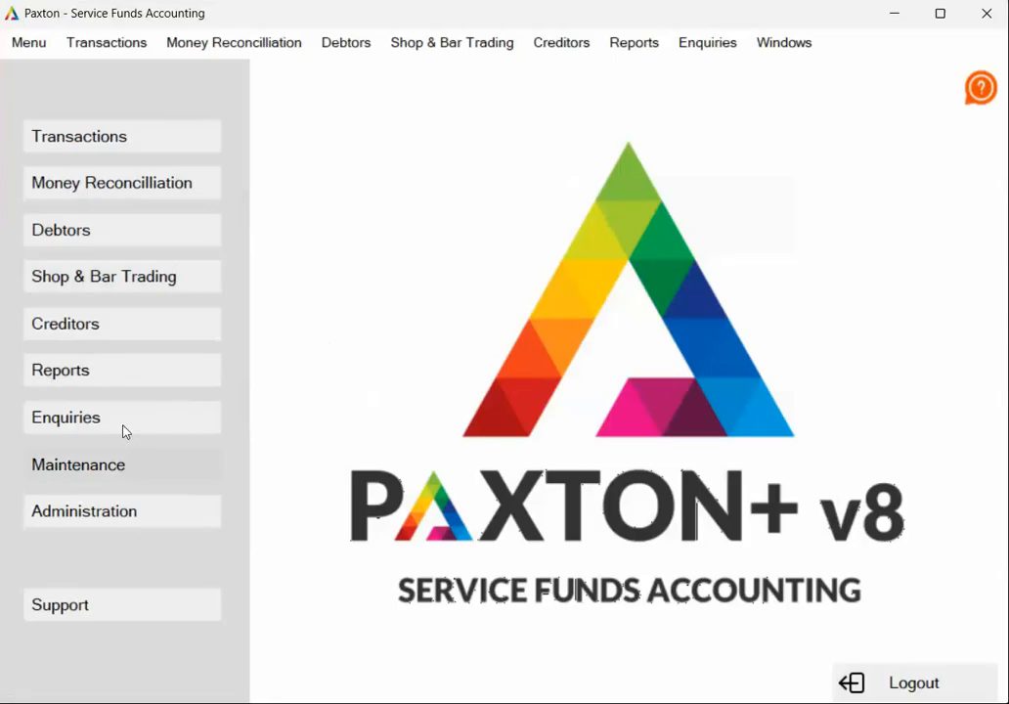
- Start a new fund in Fund Maintenance with the fund code 1 Officers and the fund name Officers Mess
left_click(134, 465)
left_click(426, 299)
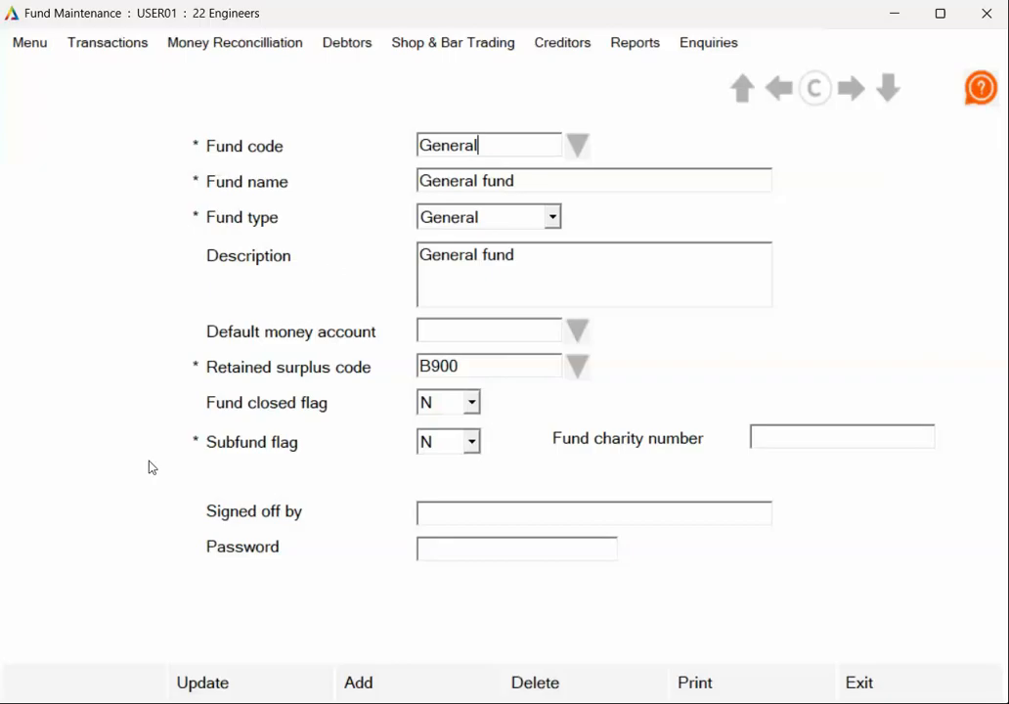
left_click(393, 690)
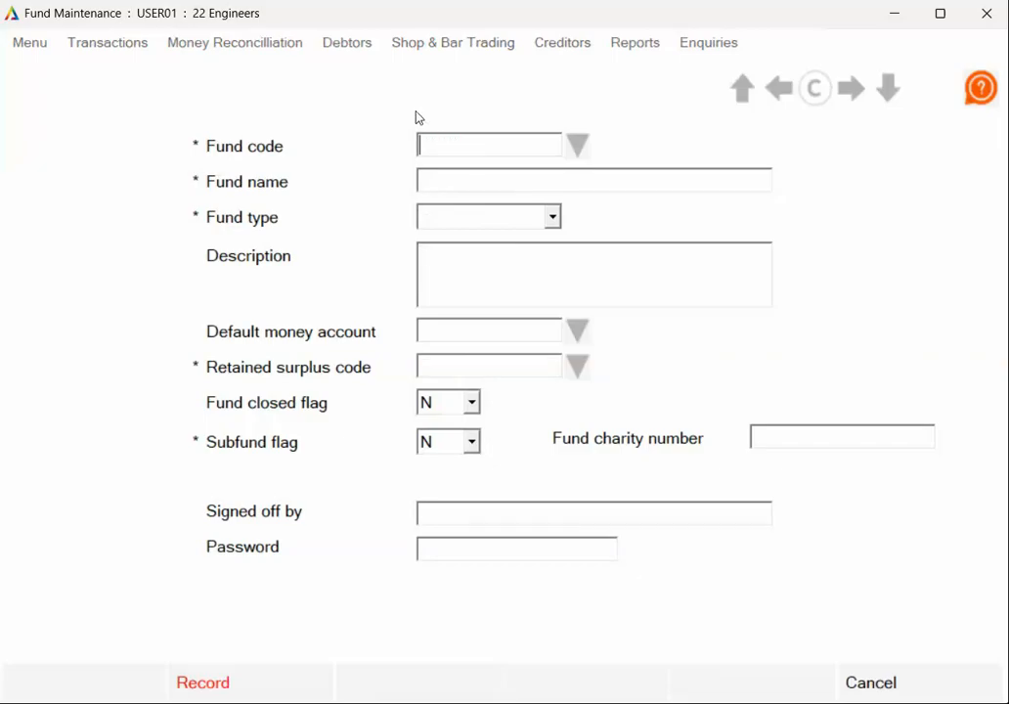
type("1")
key("Tab")
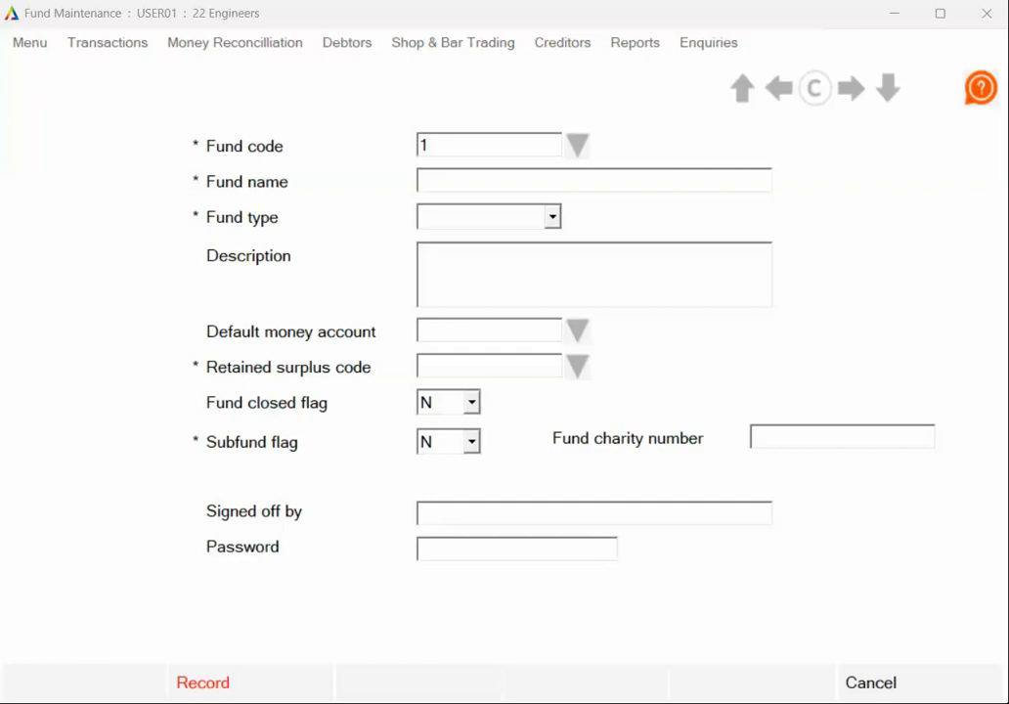
left_click(468, 142)
type("1")
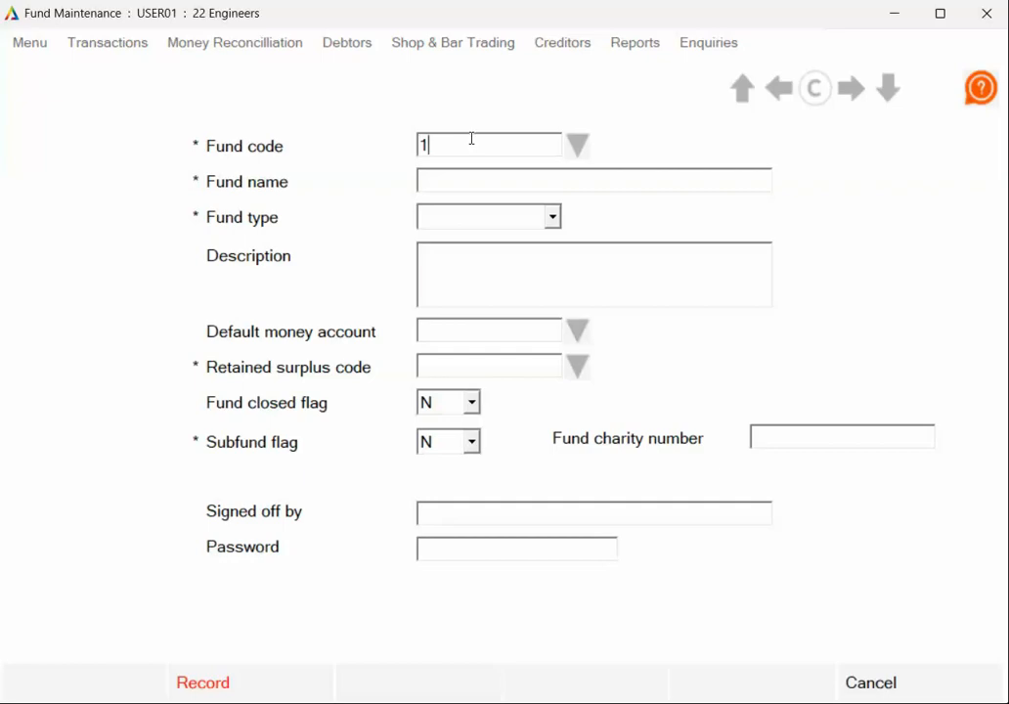
type(" Officers")
left_click(495, 184)
type("Officers Mess")
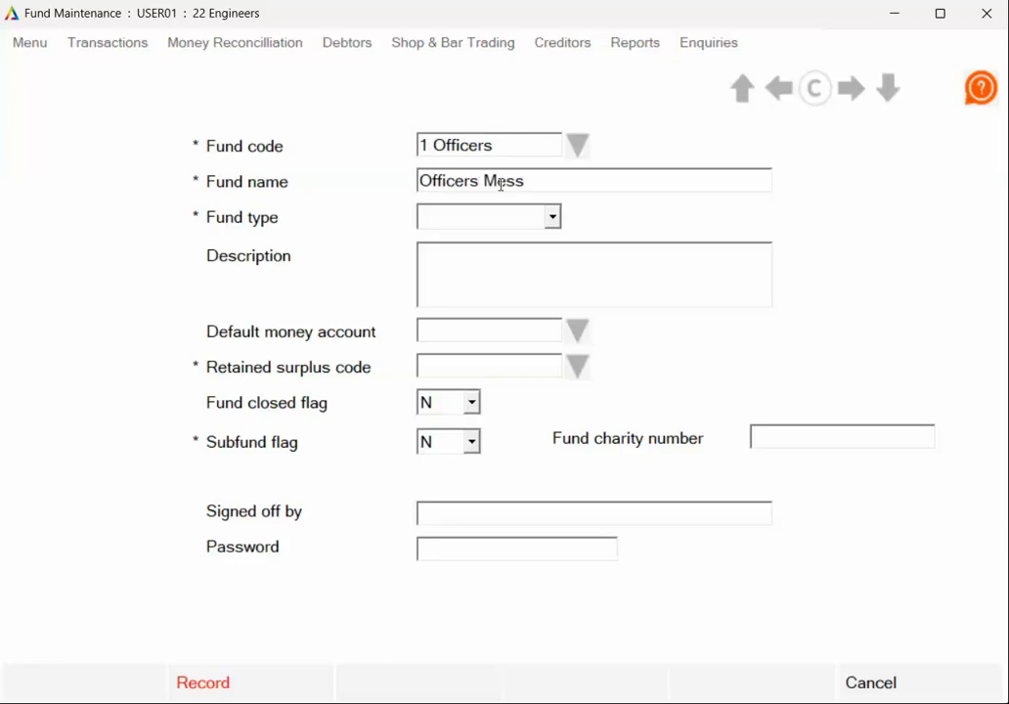
- Set the Officers Mess fund's type to Designated
left_click(552, 217)
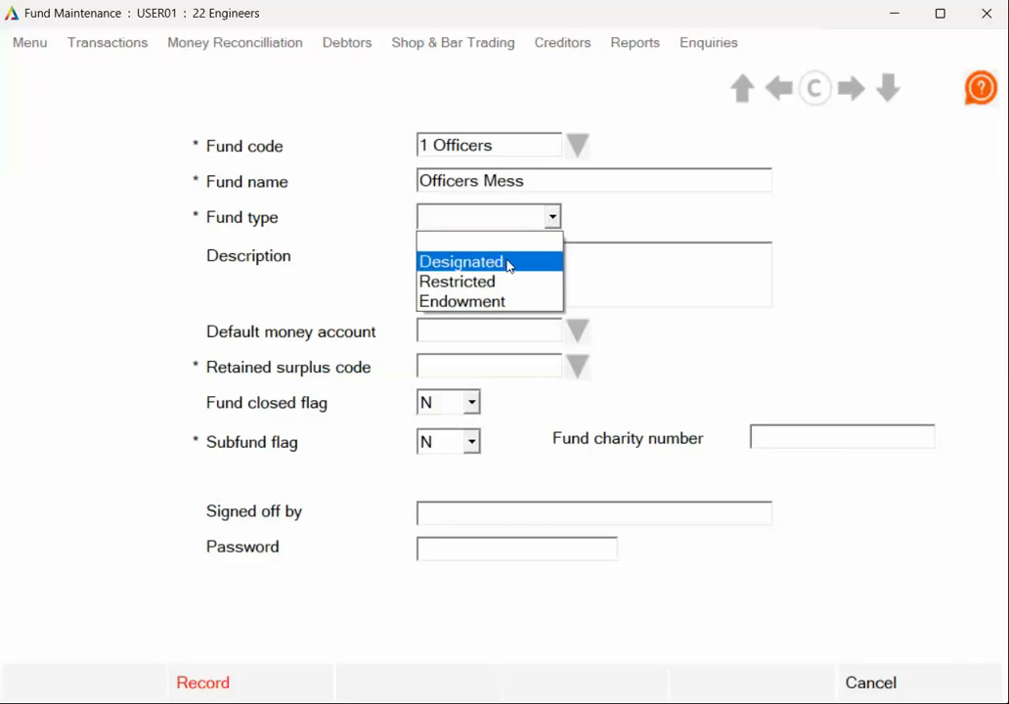
left_click(507, 264)
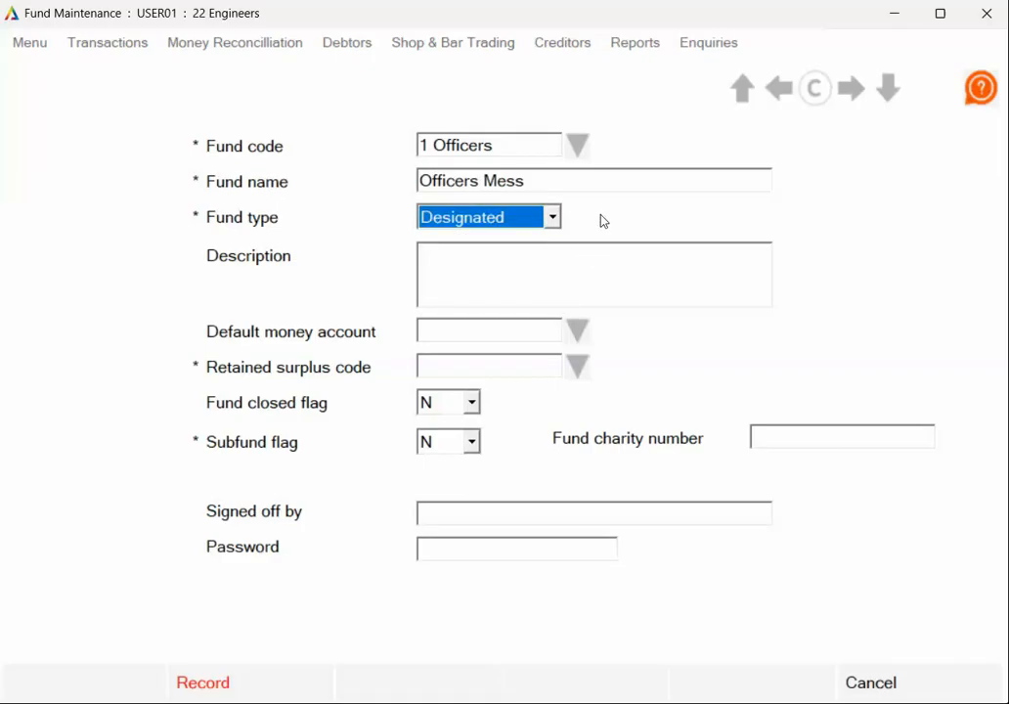
left_click(511, 252)
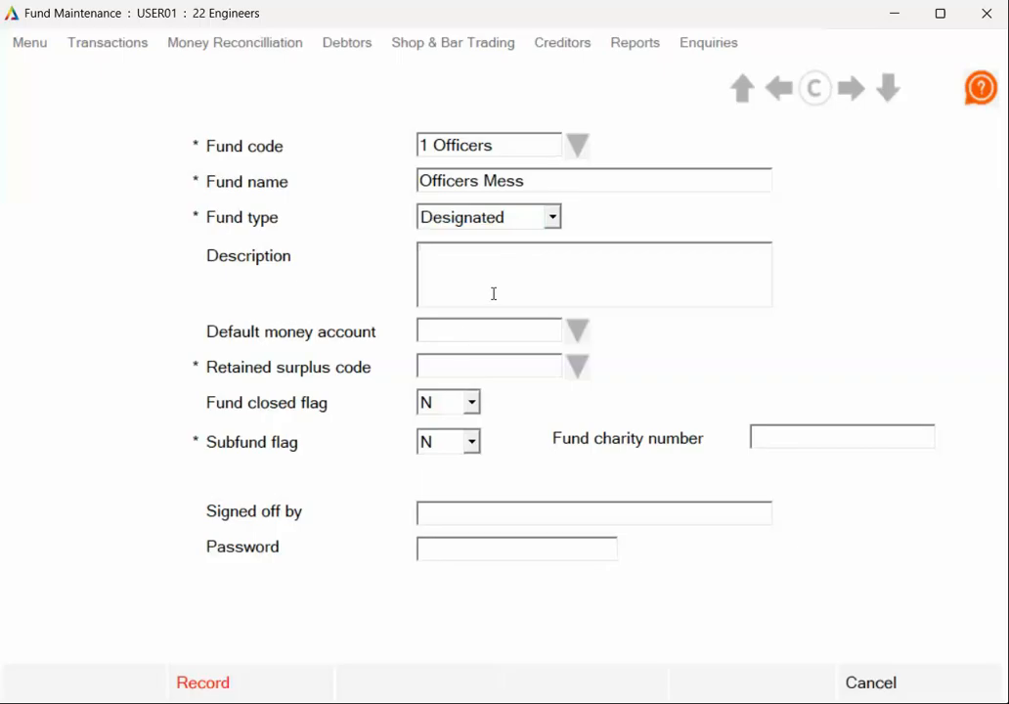
- Set the fund's default money account to B650 (Current Bank Account) and its retained surplus code to B900 (Retained Surplus)
left_click(580, 330)
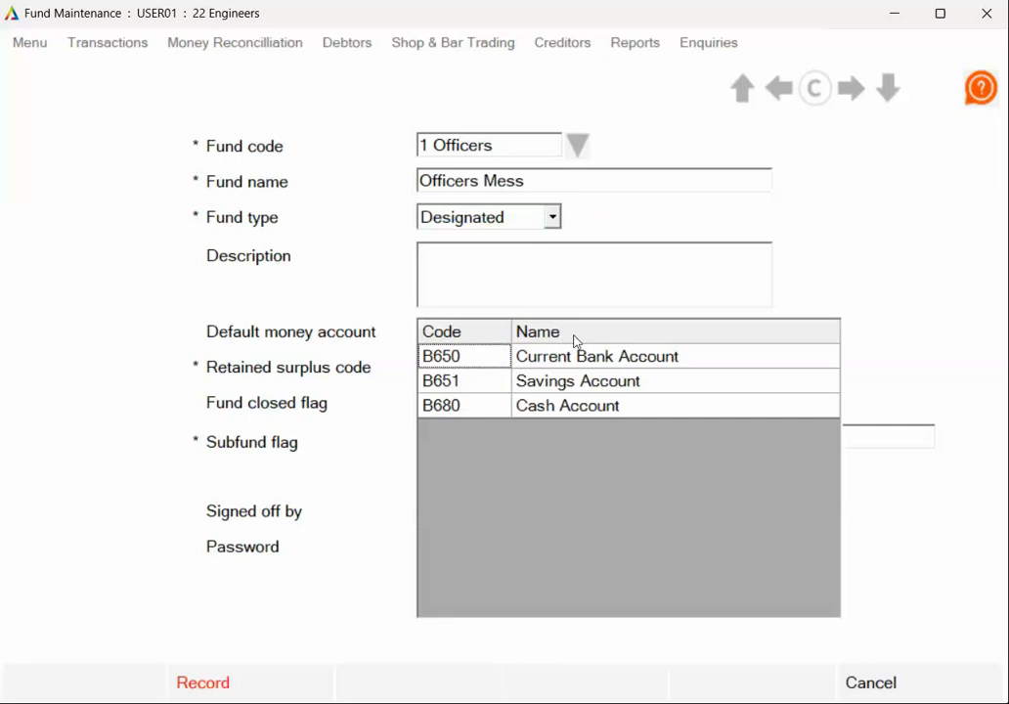
left_click(460, 357)
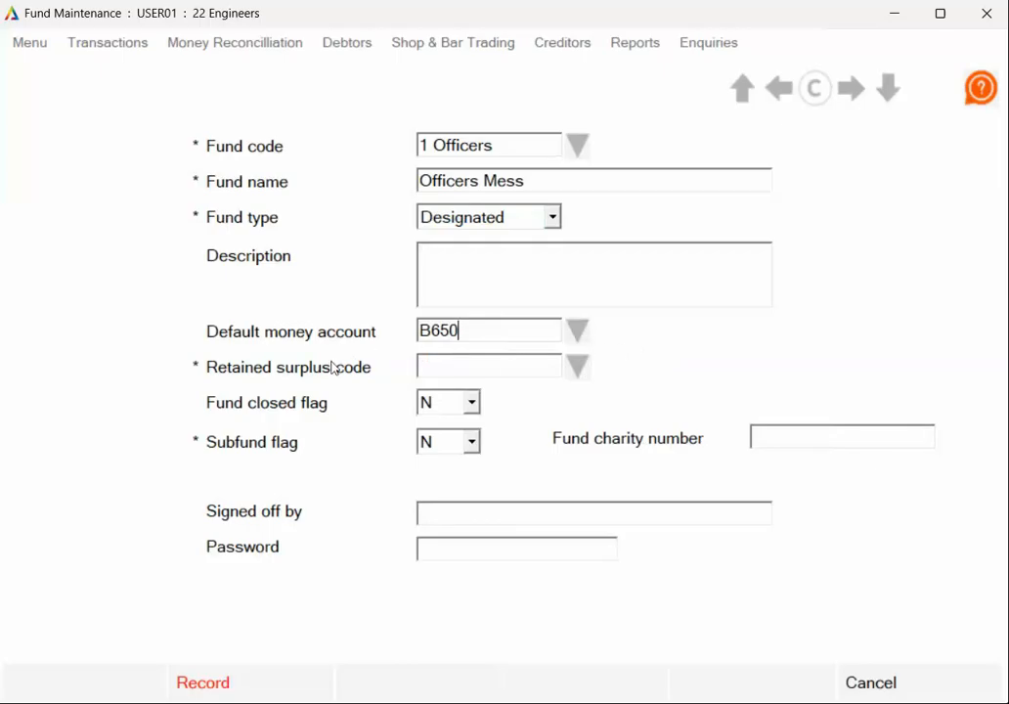
left_click(578, 370)
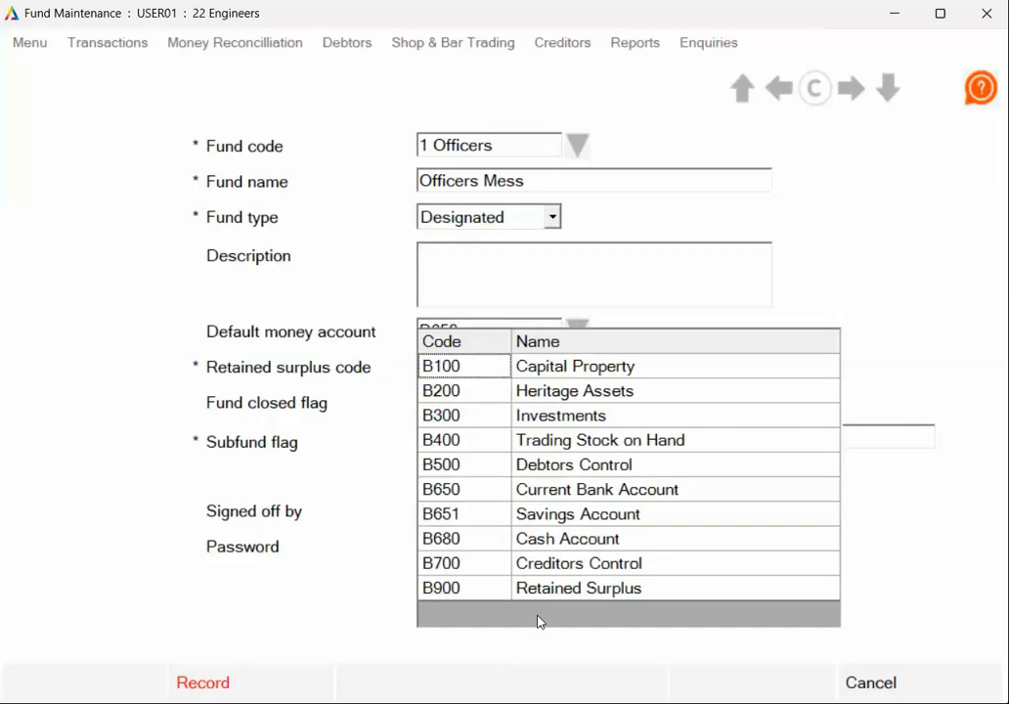
left_click(458, 590)
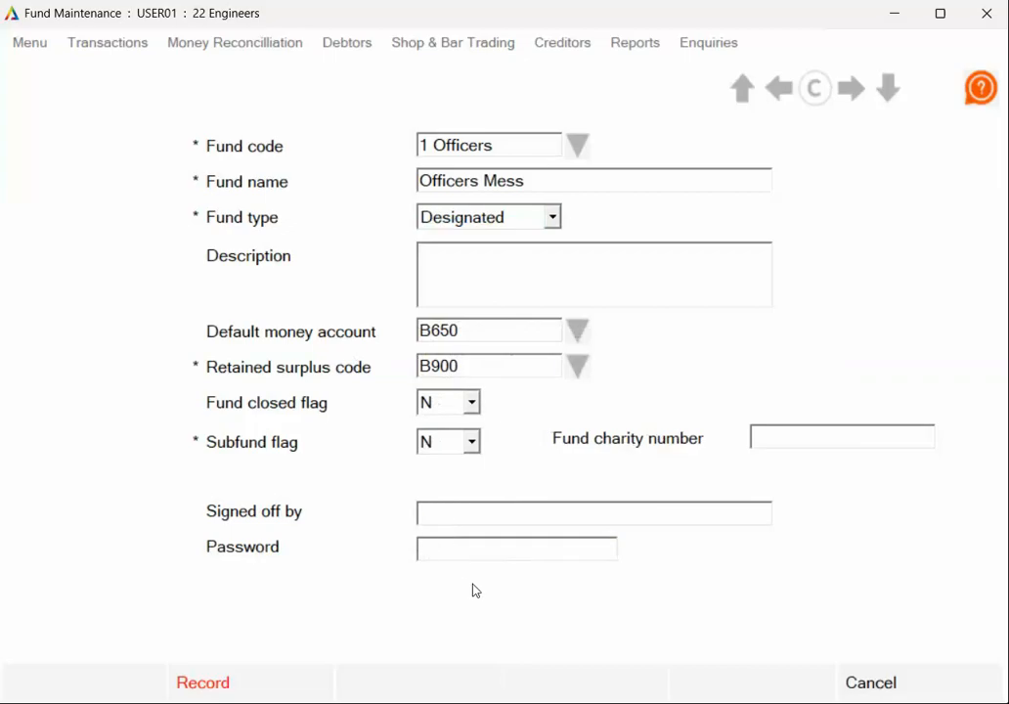
left_click(515, 295)
- Record the Officers Mess fund and start a new fund with the fund code 2 Sgts and the fund name Sgts Mess
left_click(236, 692)
left_click(380, 684)
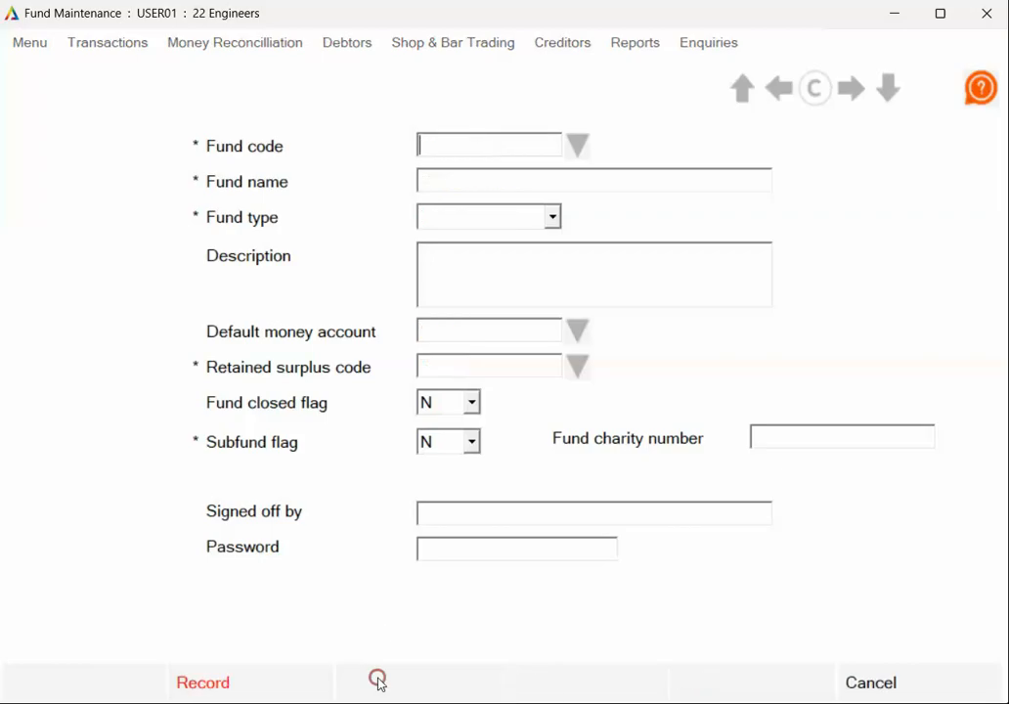
type("2 SgtsS")
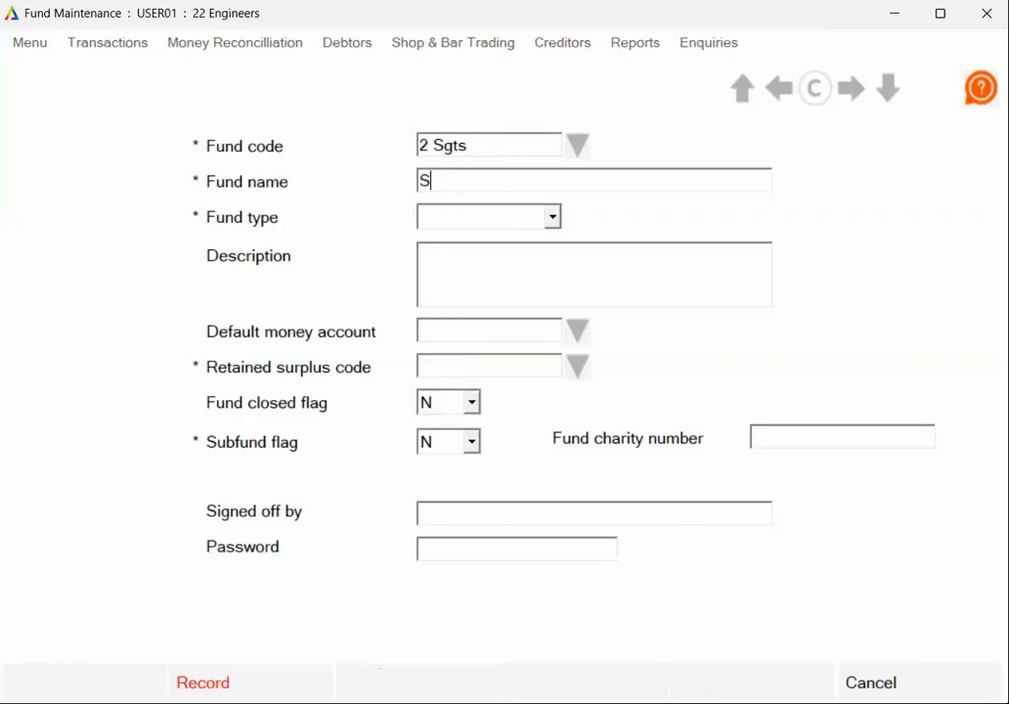
type("gts Mess")
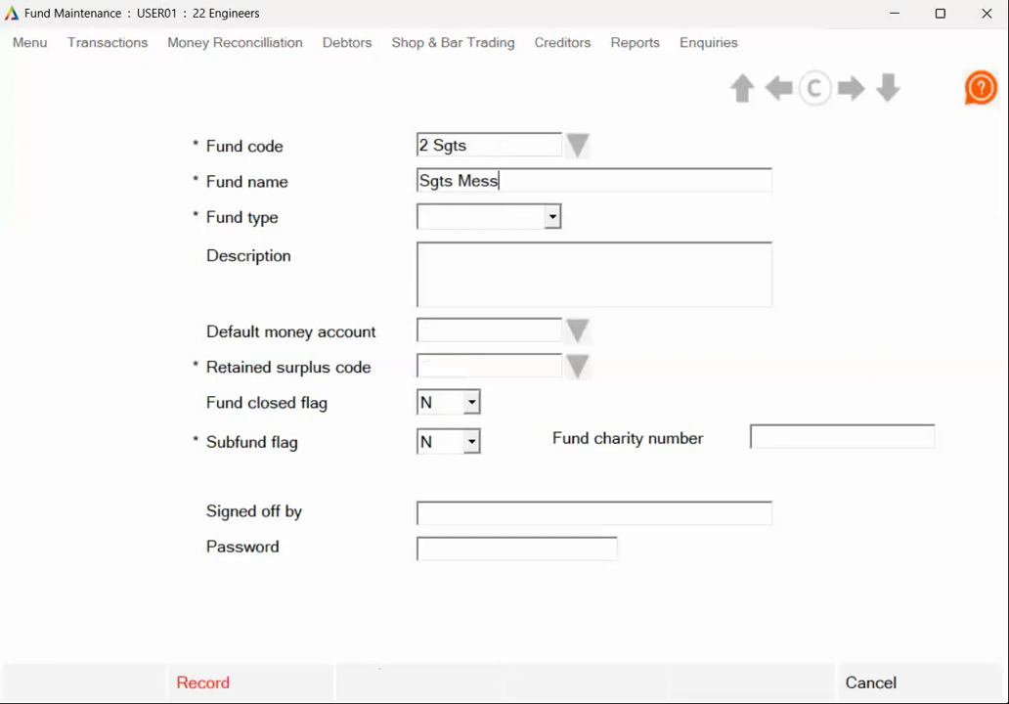
- Set the Sgts Mess fund to type Designated, money account B650 (Current Bank Account) and retained surplus code B900 (Retained Surplus), and record it
left_click(499, 216)
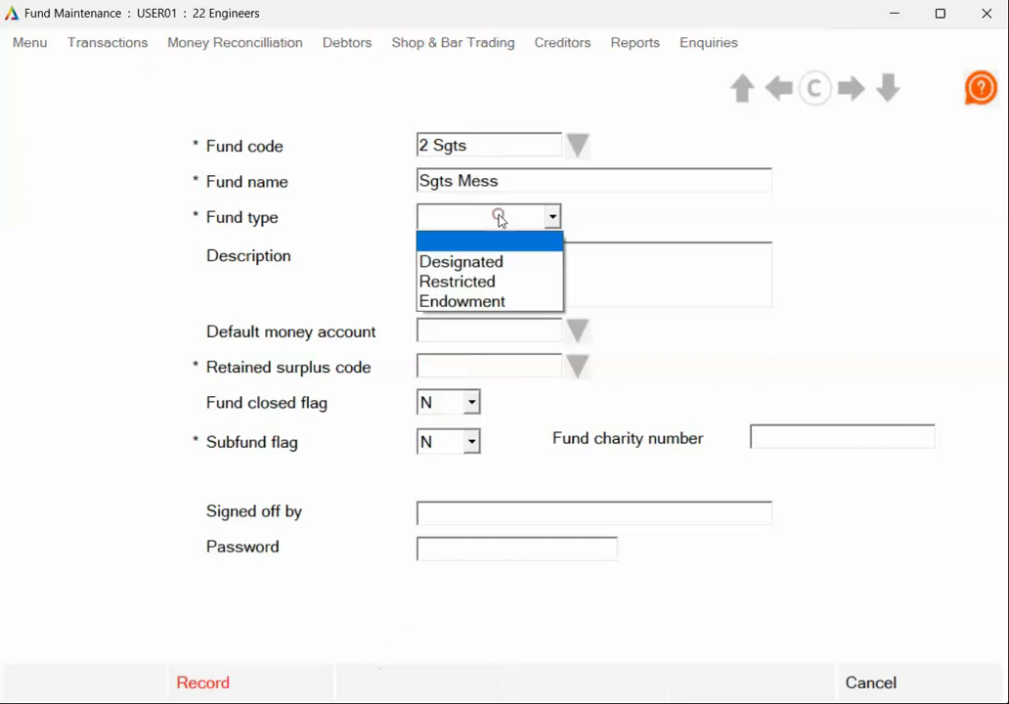
left_click(494, 261)
left_click(577, 335)
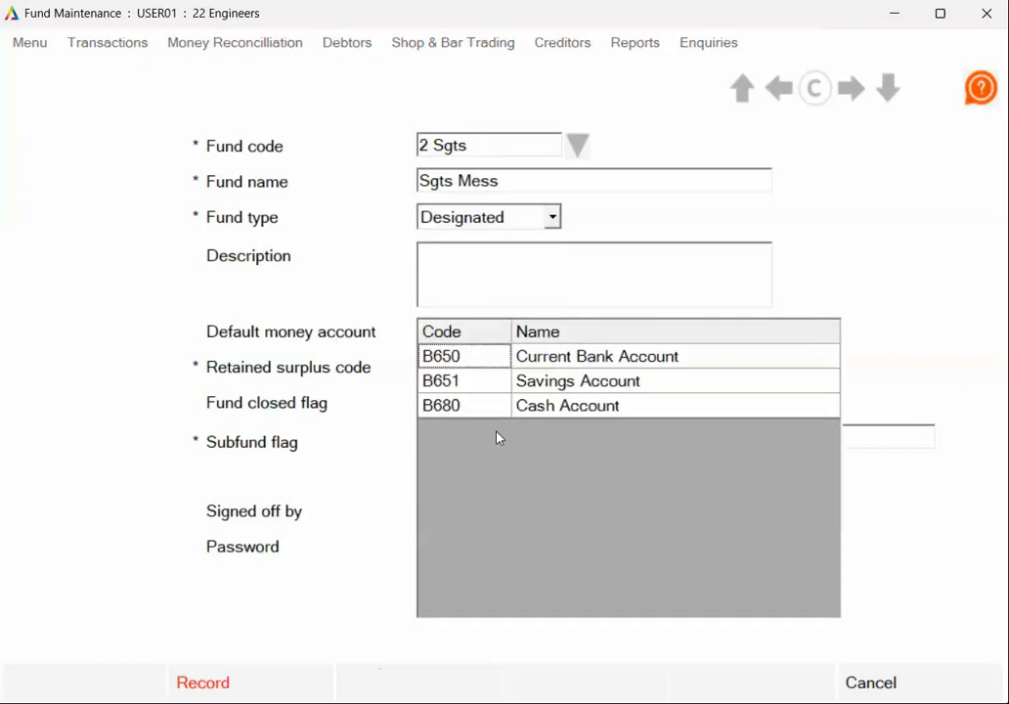
left_click(473, 358)
left_click(577, 366)
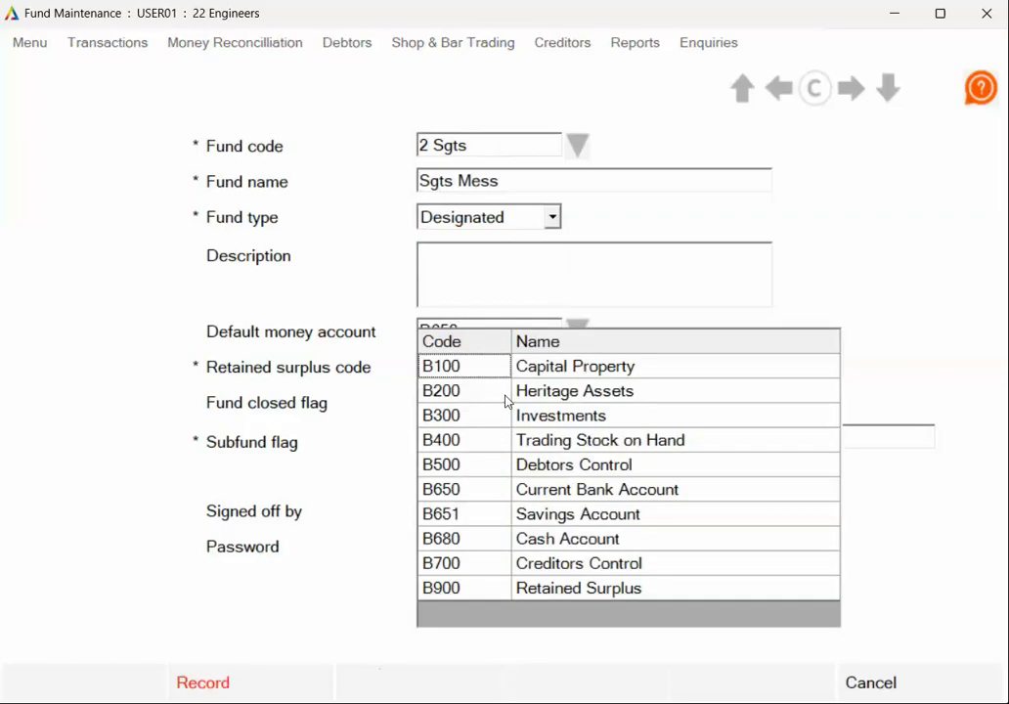
left_click(479, 590)
left_click(266, 677)
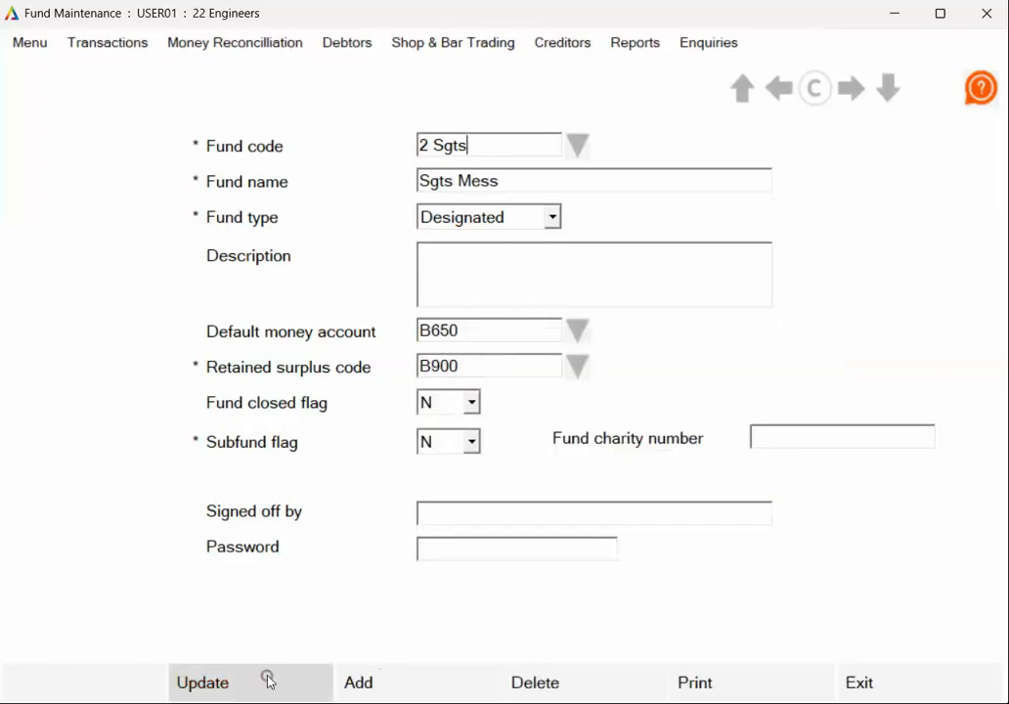
- Start a new fund with the fund code 3 PRI and the fund name PRI
left_click(412, 678)
type("3 ")
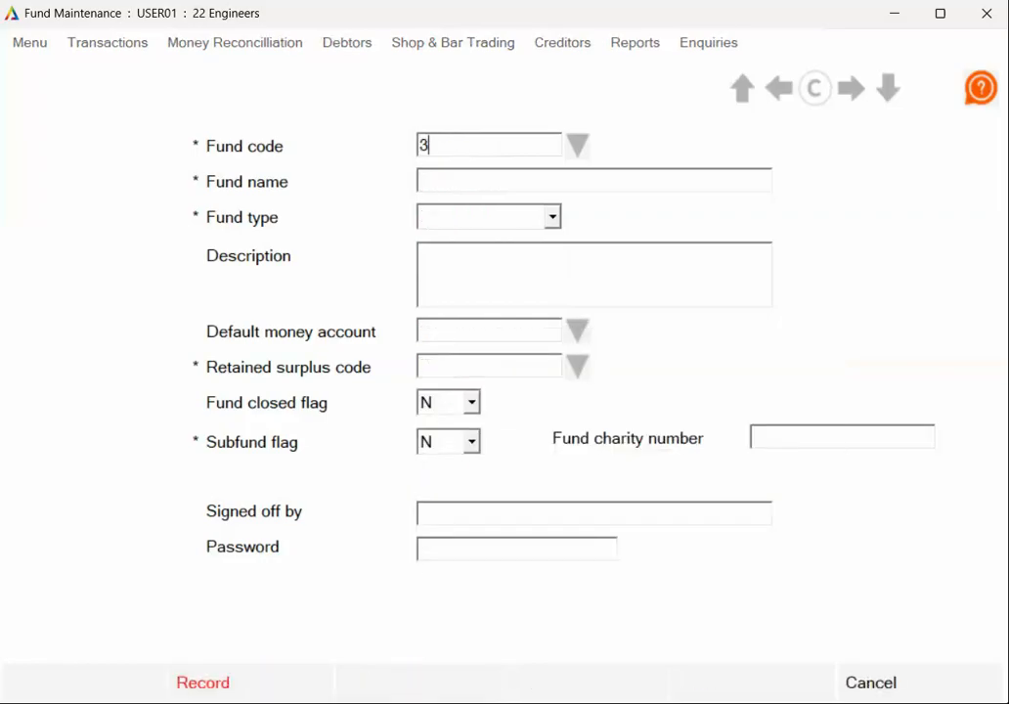
type("PRI")
left_click(550, 183)
type("PR")
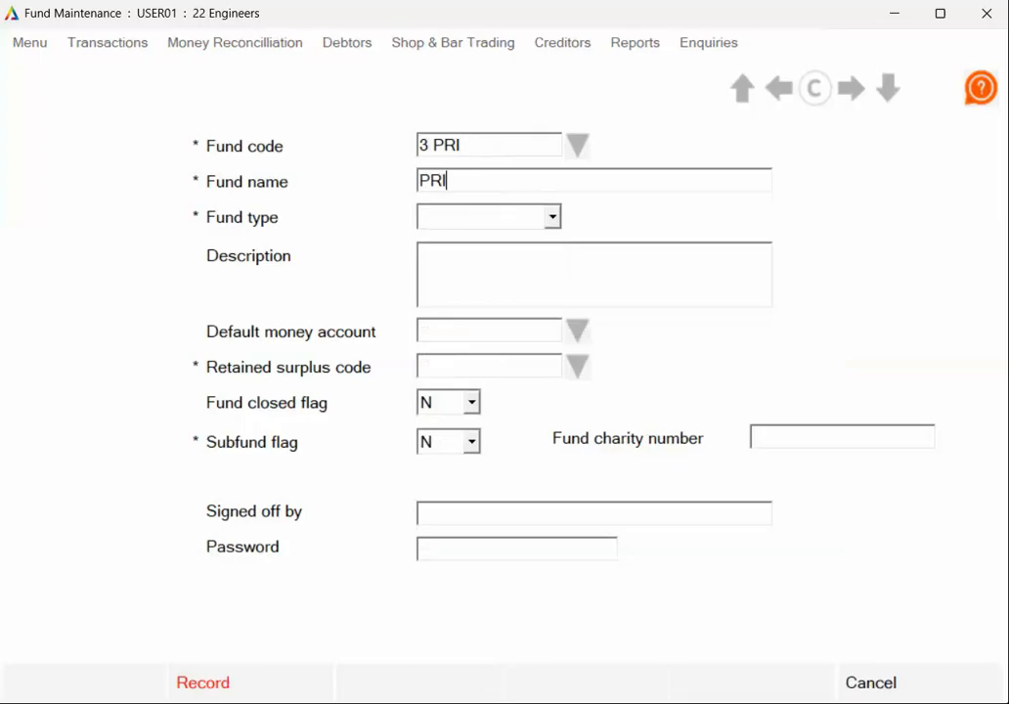
- Set the PRI fund to type Designated, money account B650 (Current Bank Account) and retained surplus code B900 (Retained Surplus), and record it
left_click(551, 217)
left_click(523, 259)
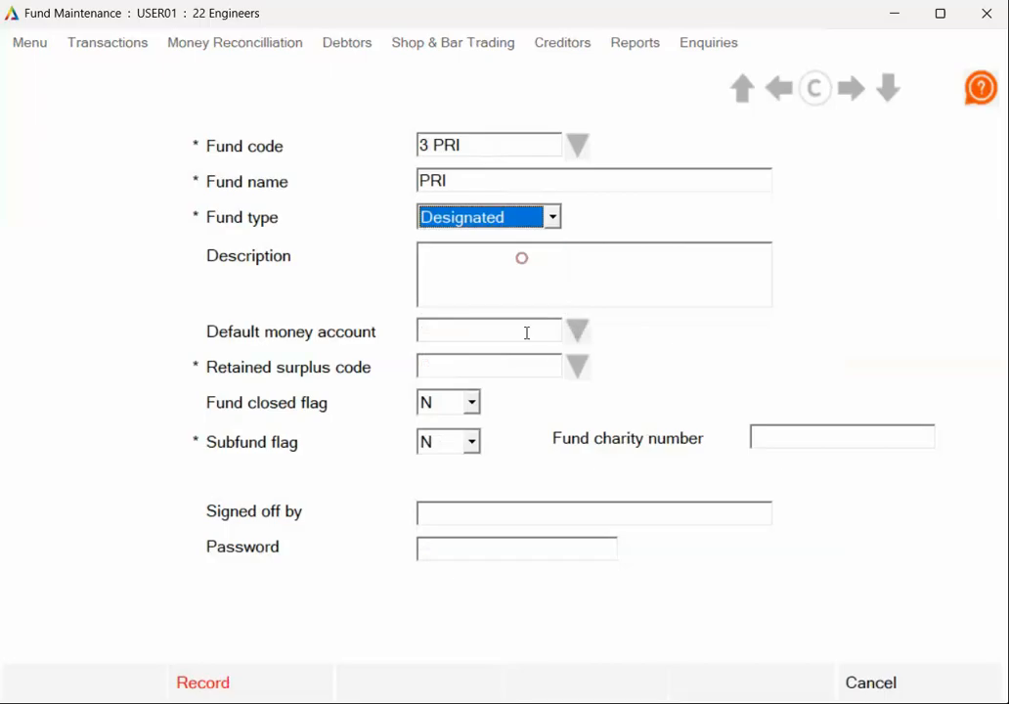
left_click(578, 331)
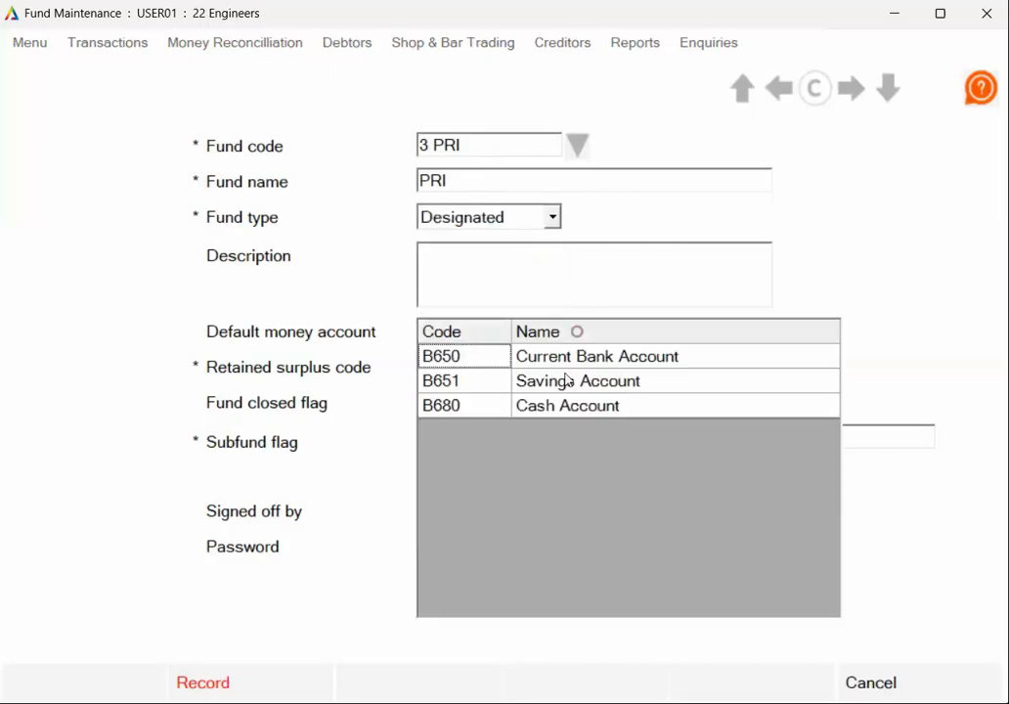
left_click(496, 361)
left_click(578, 365)
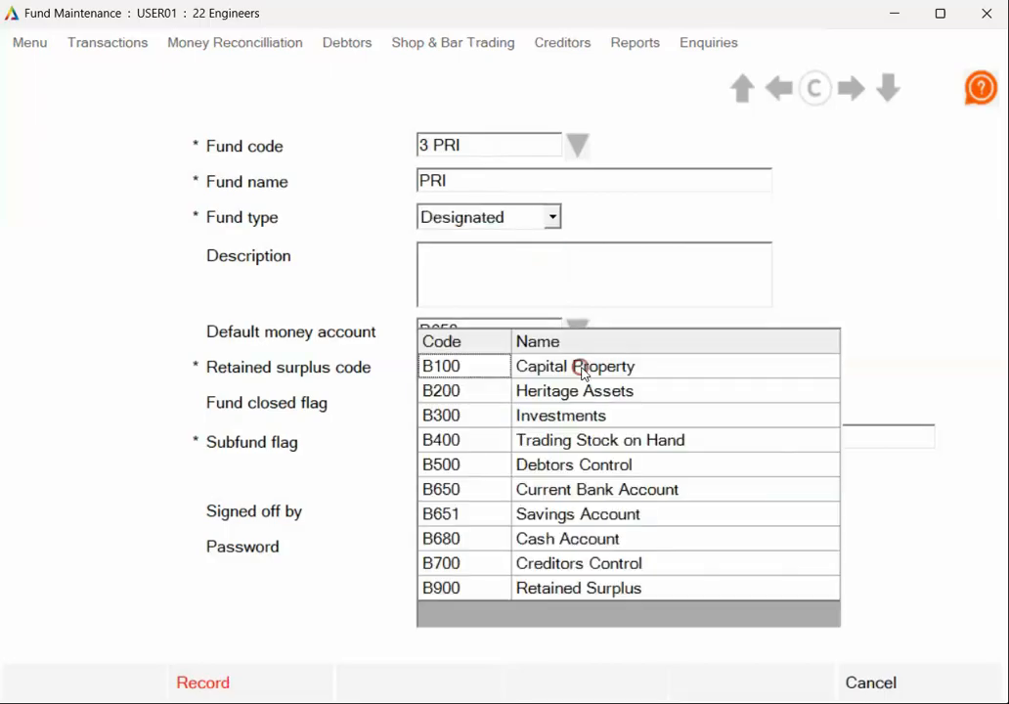
left_click(480, 590)
left_click(293, 684)
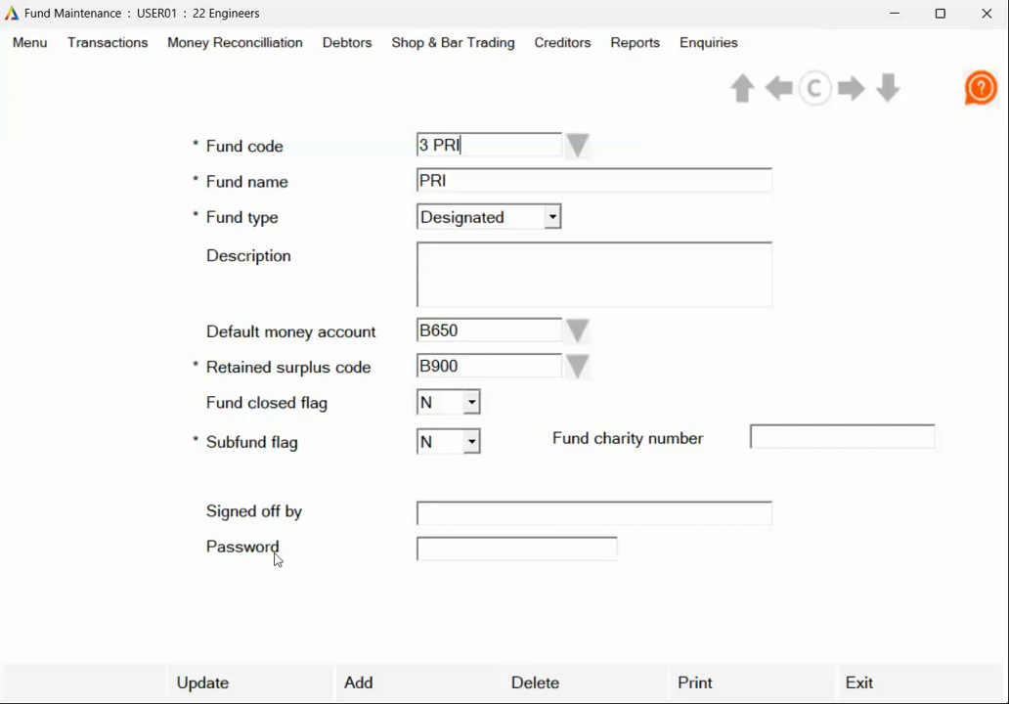
- Start a new fund with the fund code OM-ENT and the fund name Officers Mess Entertainment
left_click(403, 682)
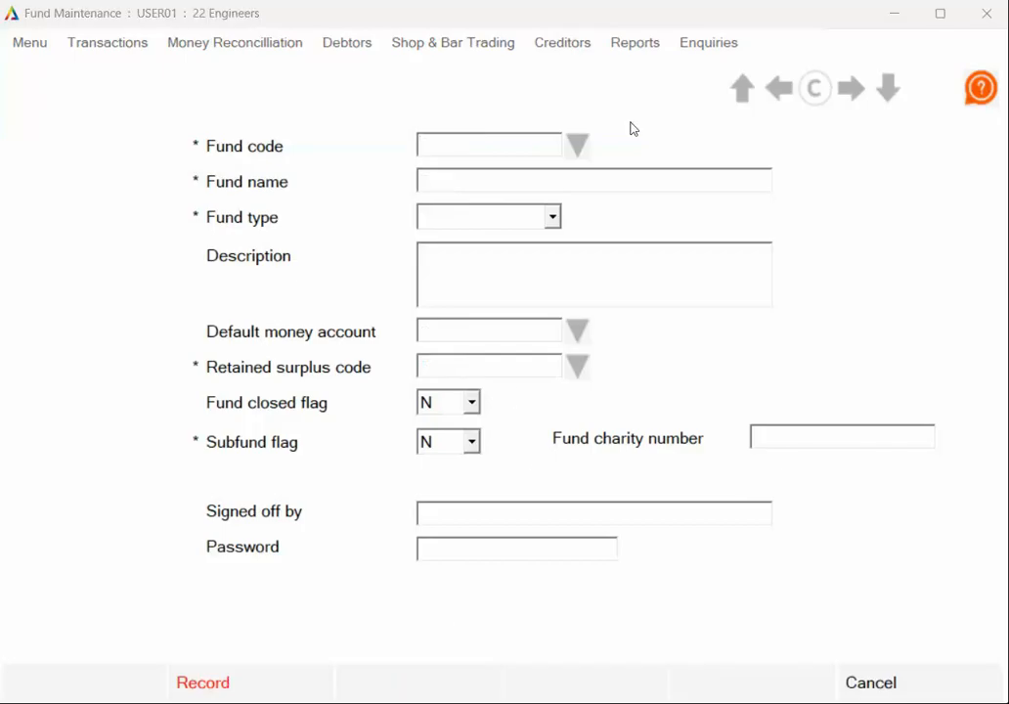
left_click(543, 142)
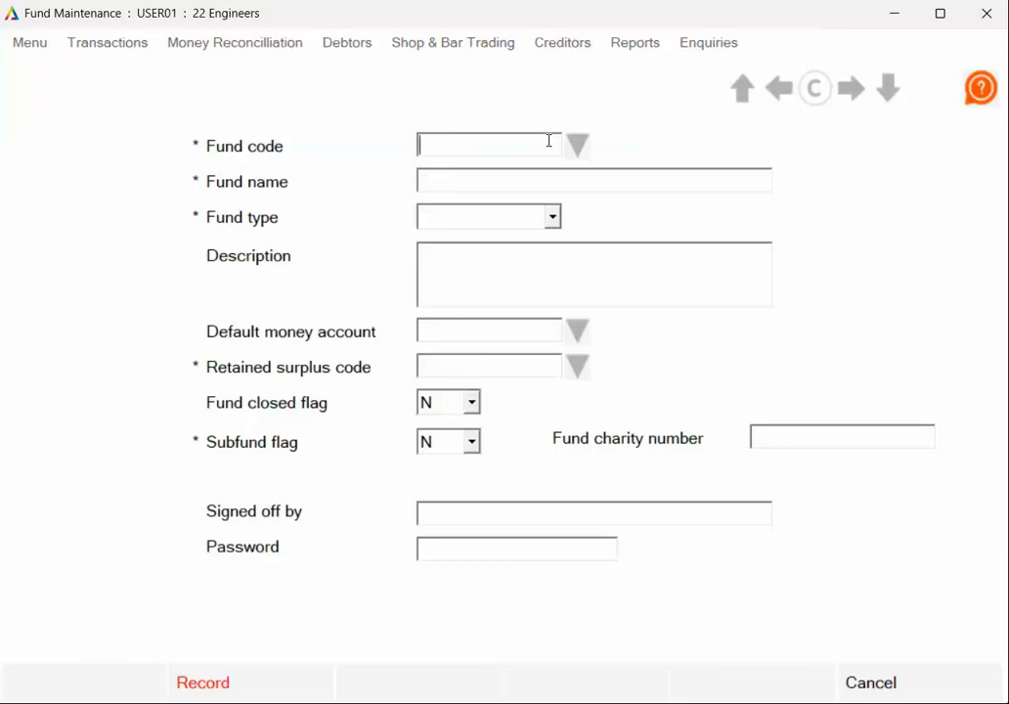
type("OM-ENT")
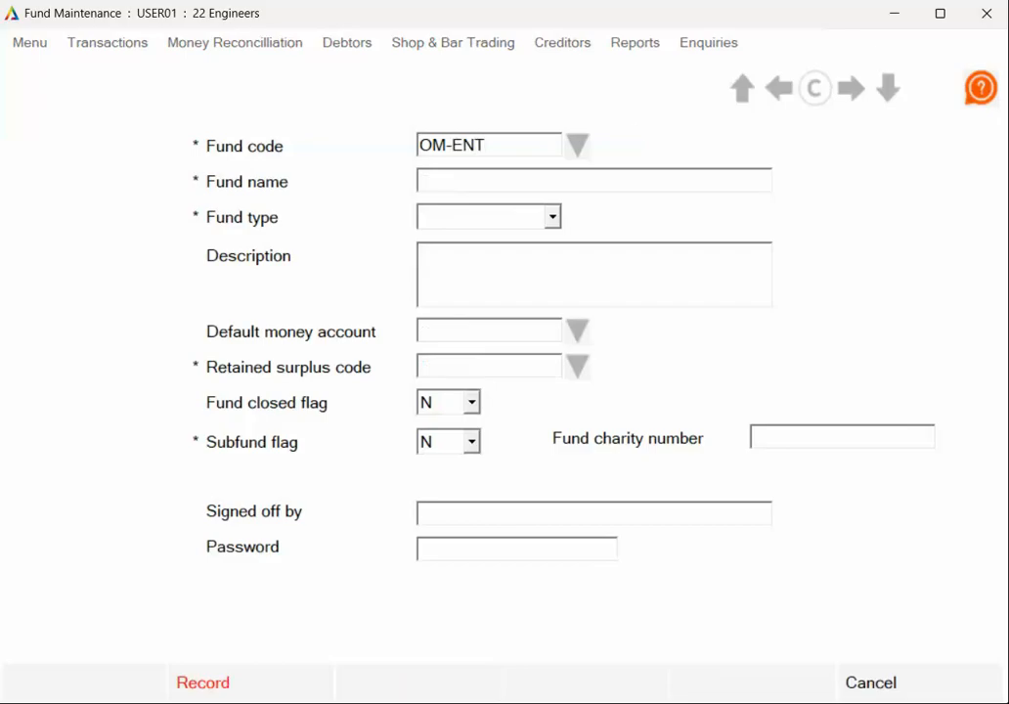
left_click(544, 176)
type("Officers Mess ")
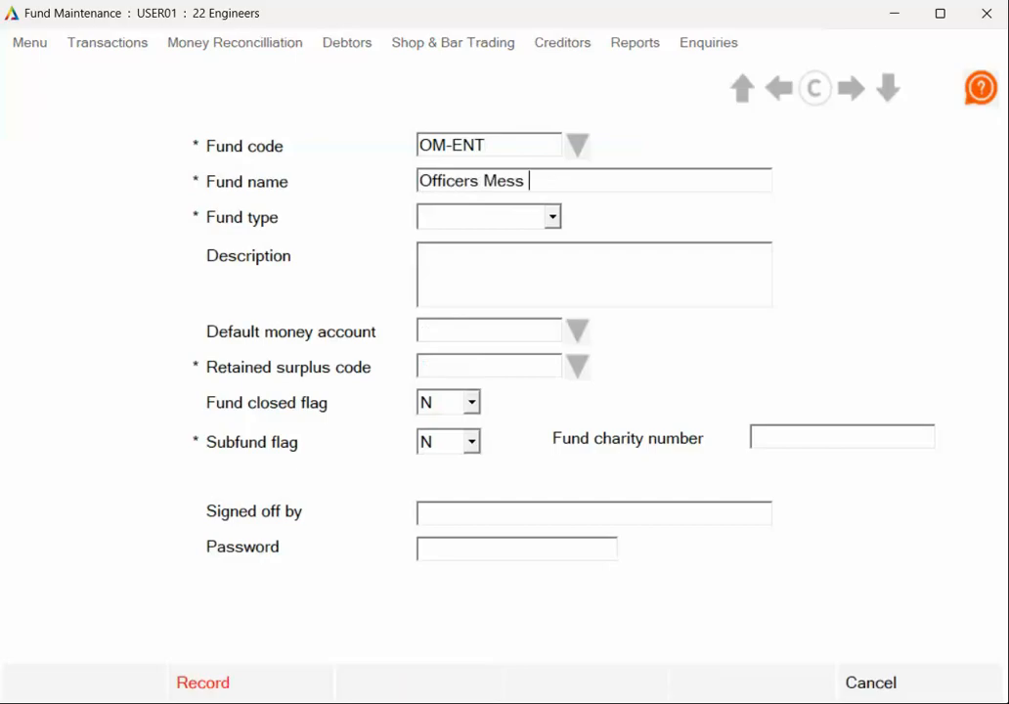
type("Entertainment")
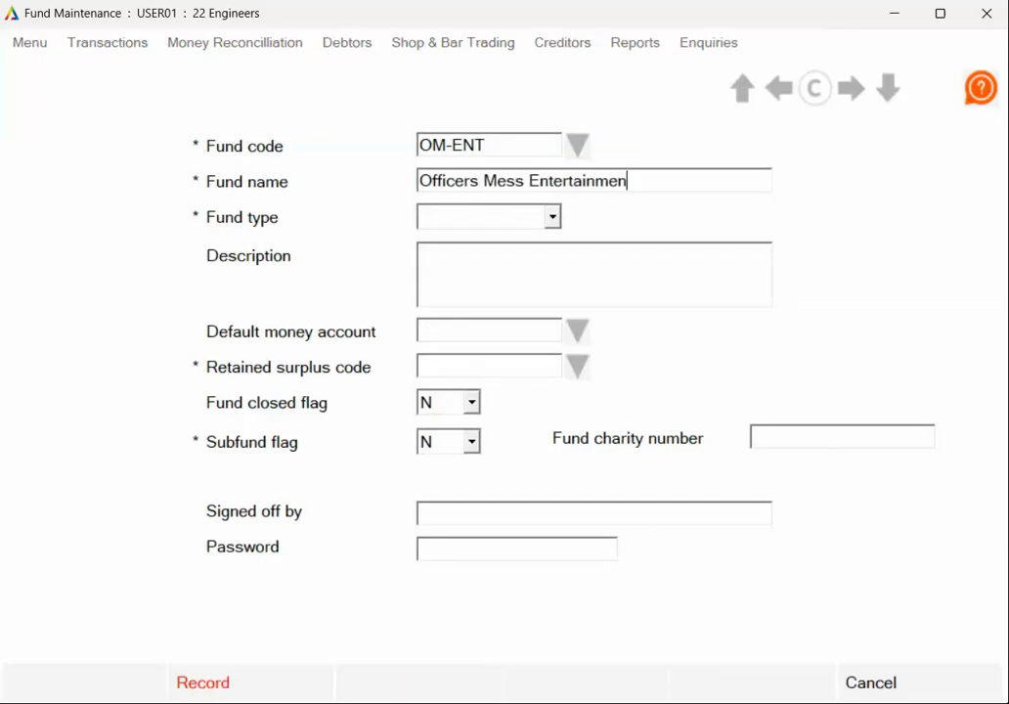
- Set the Officers Mess Entertainment fund's type to Restricted and its retained surplus code to B900 (Retained Surplus)
left_click(552, 216)
left_click(470, 282)
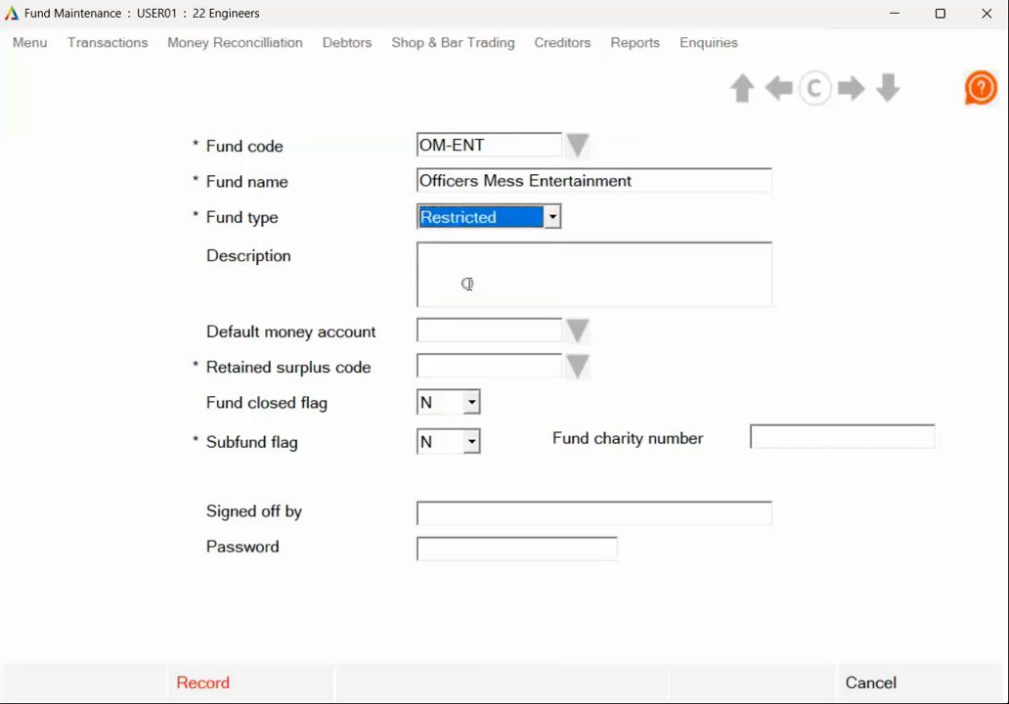
left_click(578, 366)
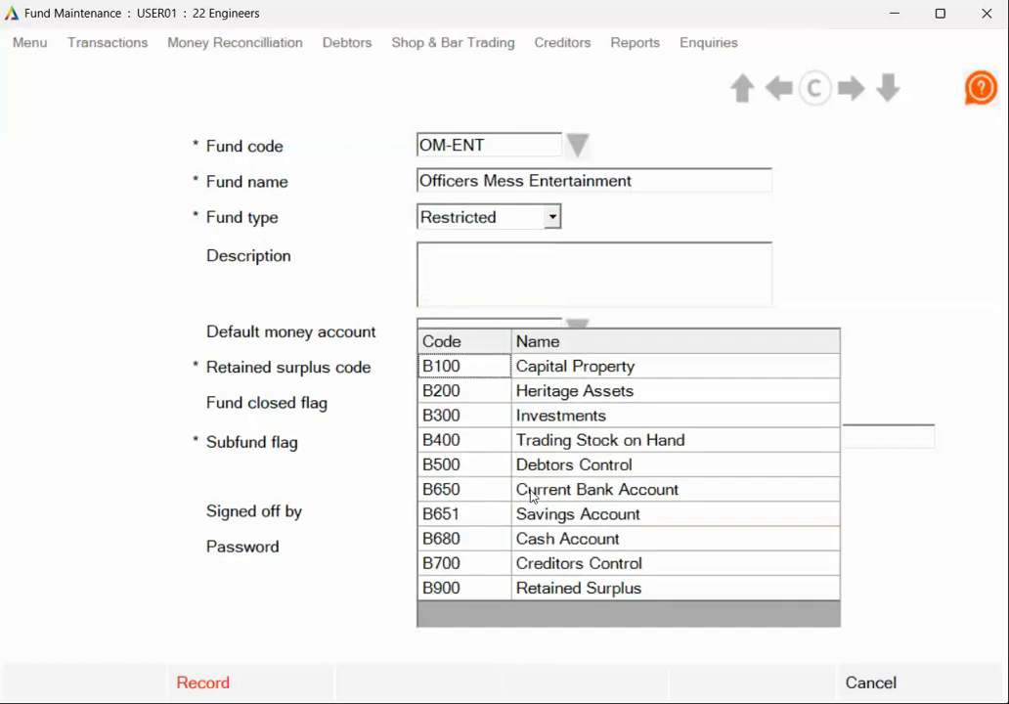
left_click(496, 589)
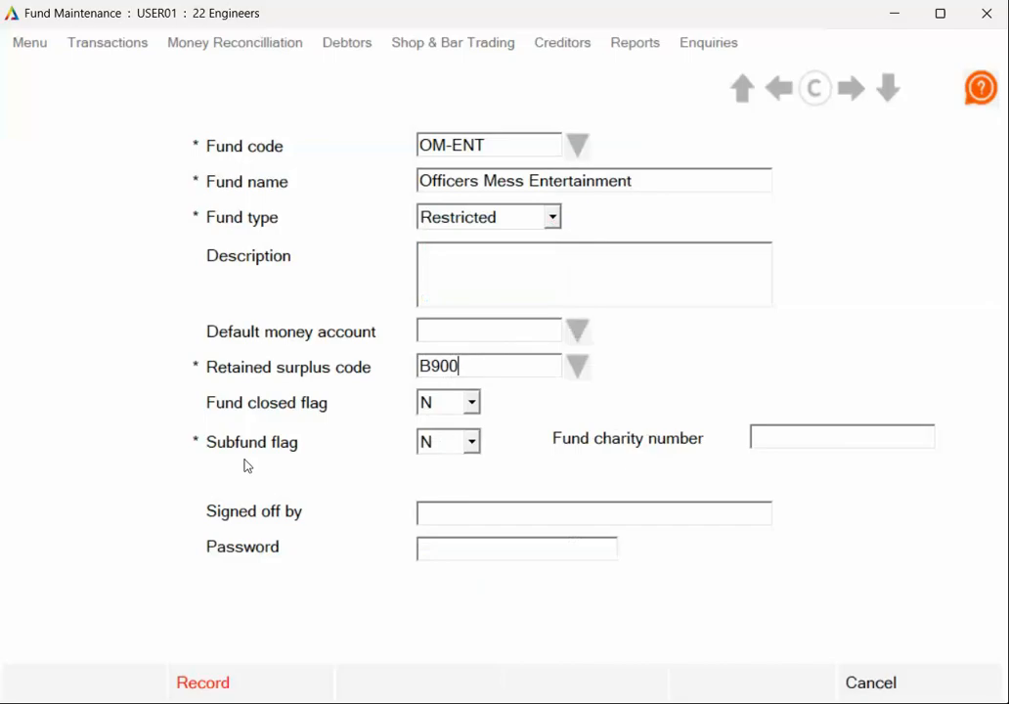
- Flag Officers Mess Entertainment as a subfund (Y) with the parent fund code 1 Officers, and record it
left_click(472, 442)
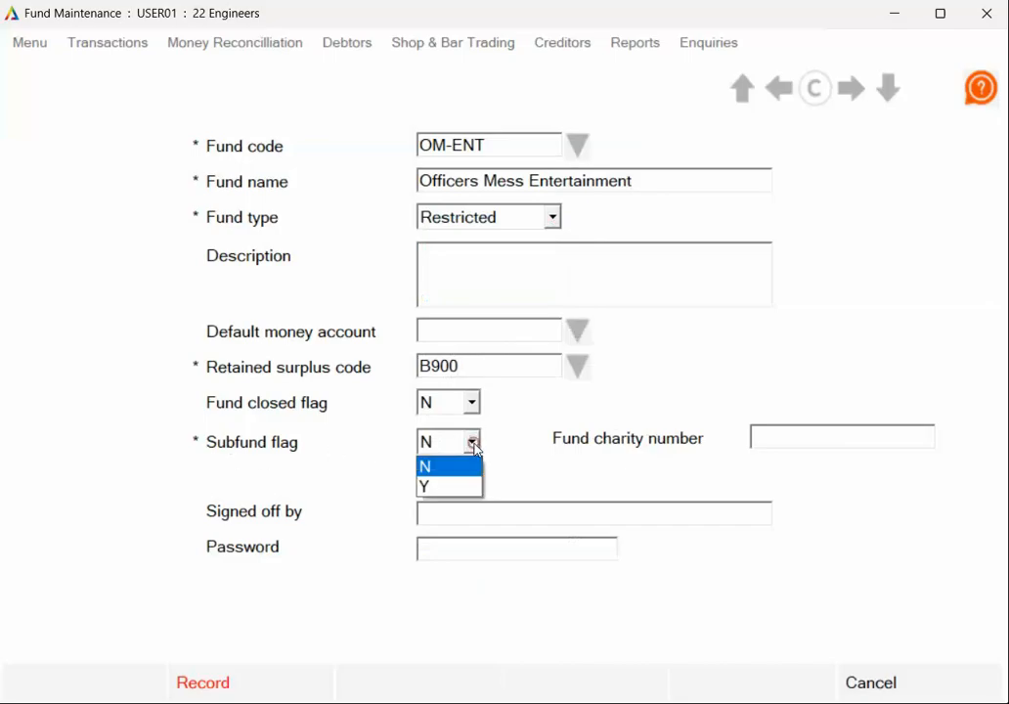
left_click(435, 483)
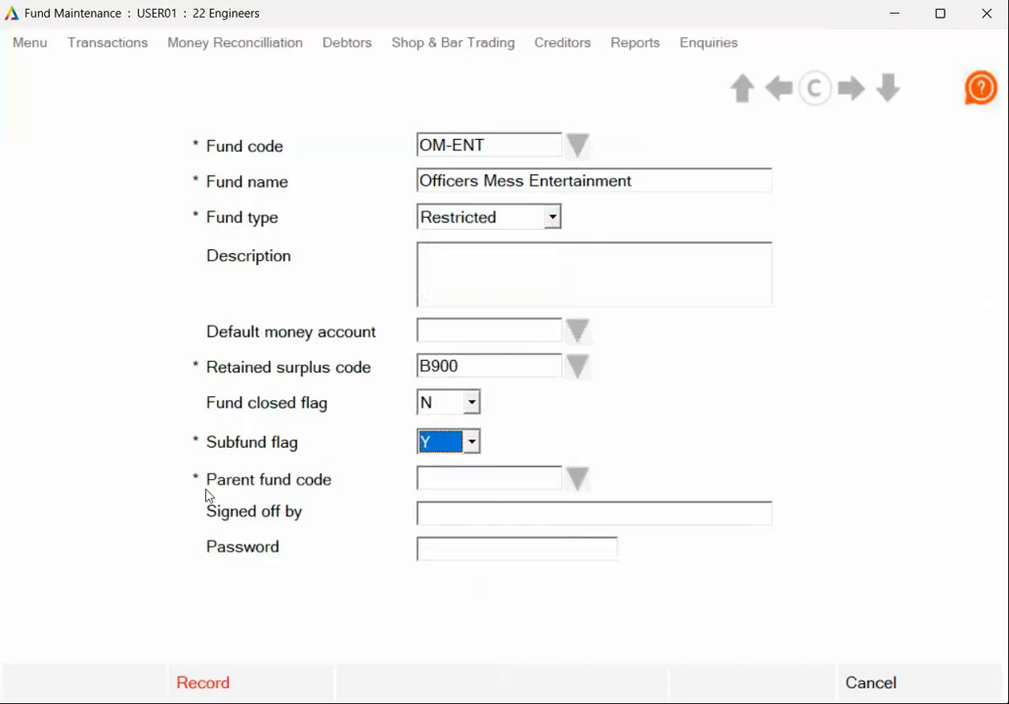
left_click(455, 476)
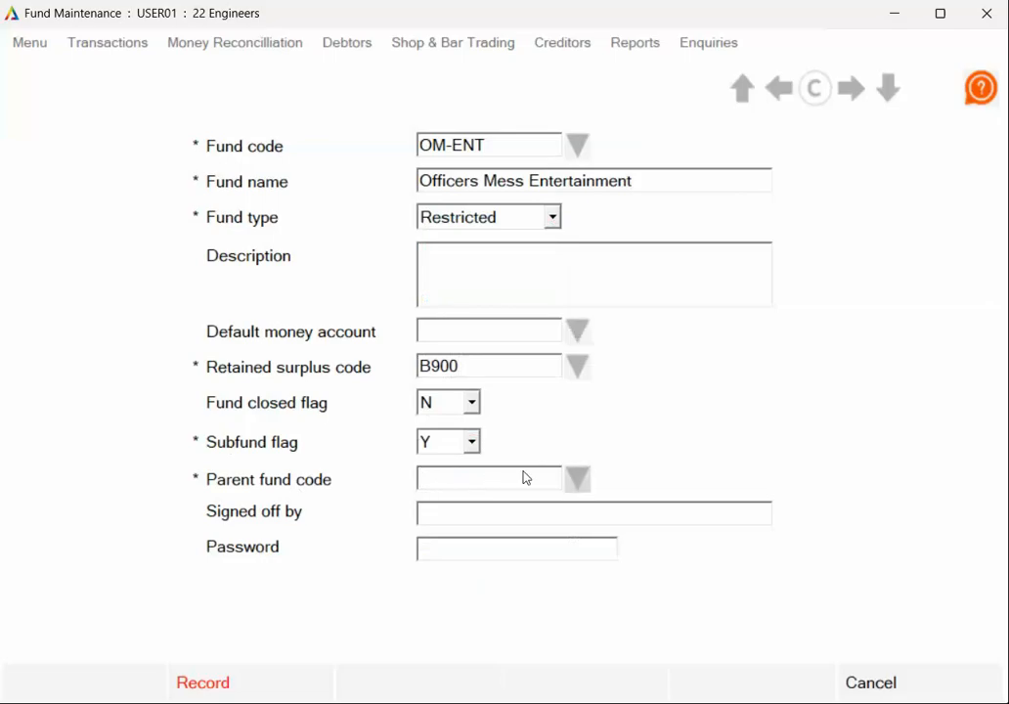
left_click(577, 479)
left_click(466, 529)
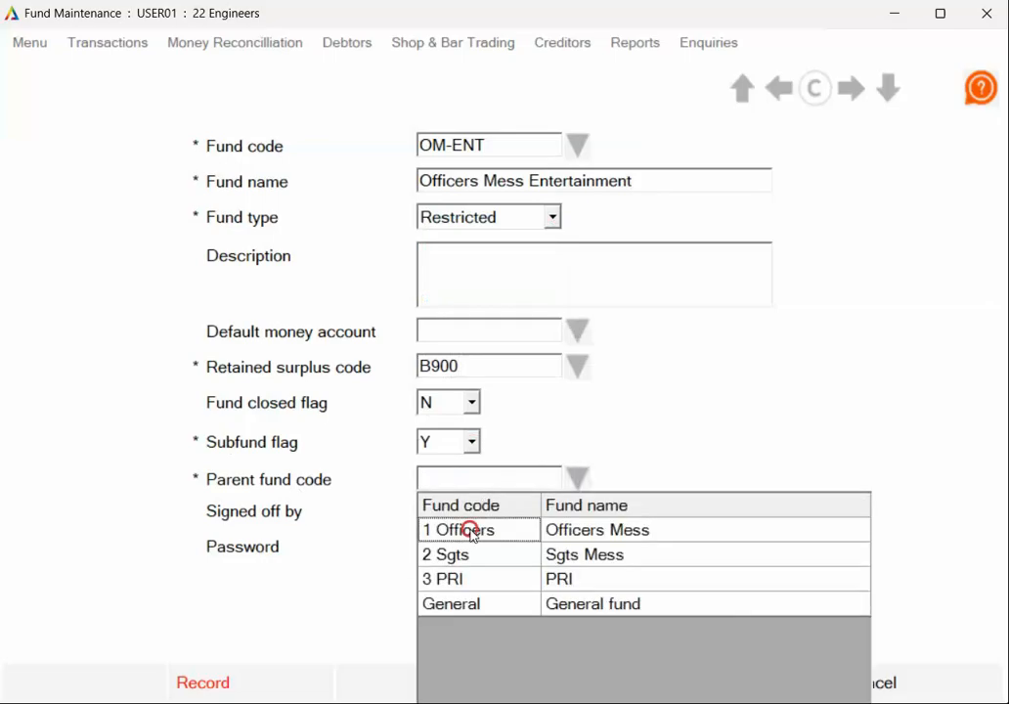
left_click(254, 684)
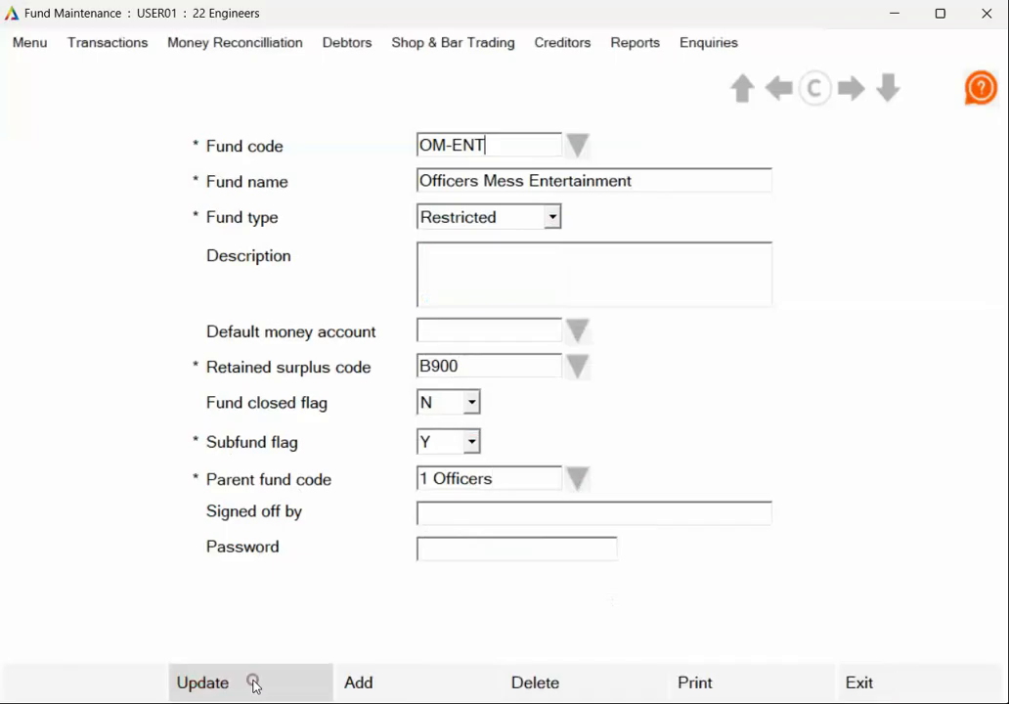
- Start a new fund with the fund code OM-TEA and the fund name Officers Mess Tea & Toast
left_click(408, 677)
type("OM")
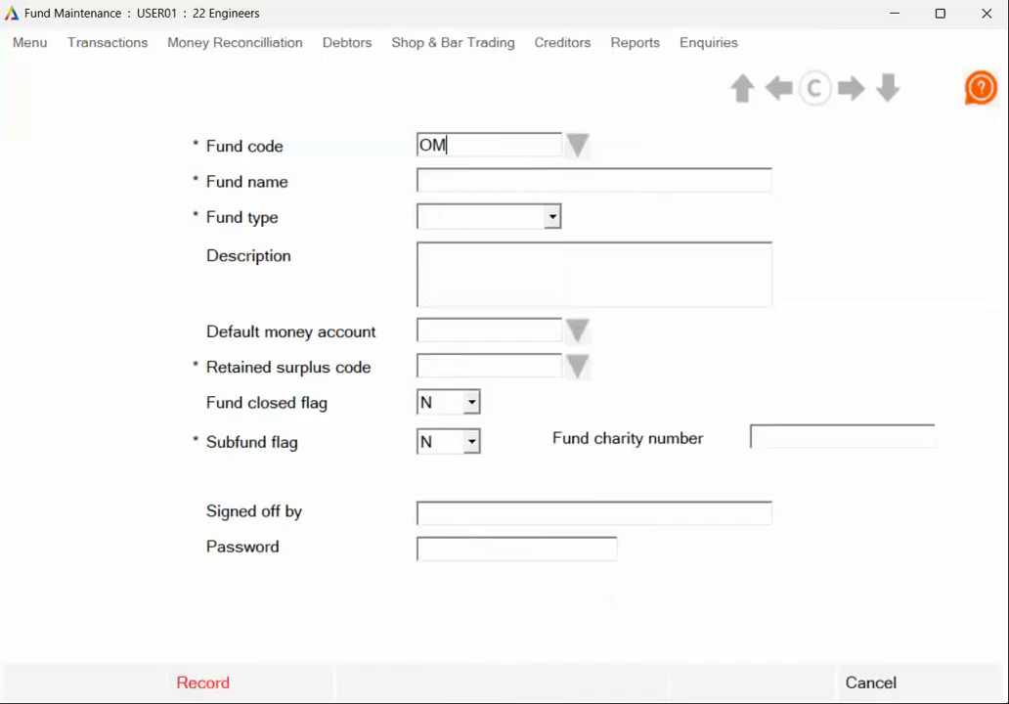
type("-TEA")
key("Tab")
type("Officers ")
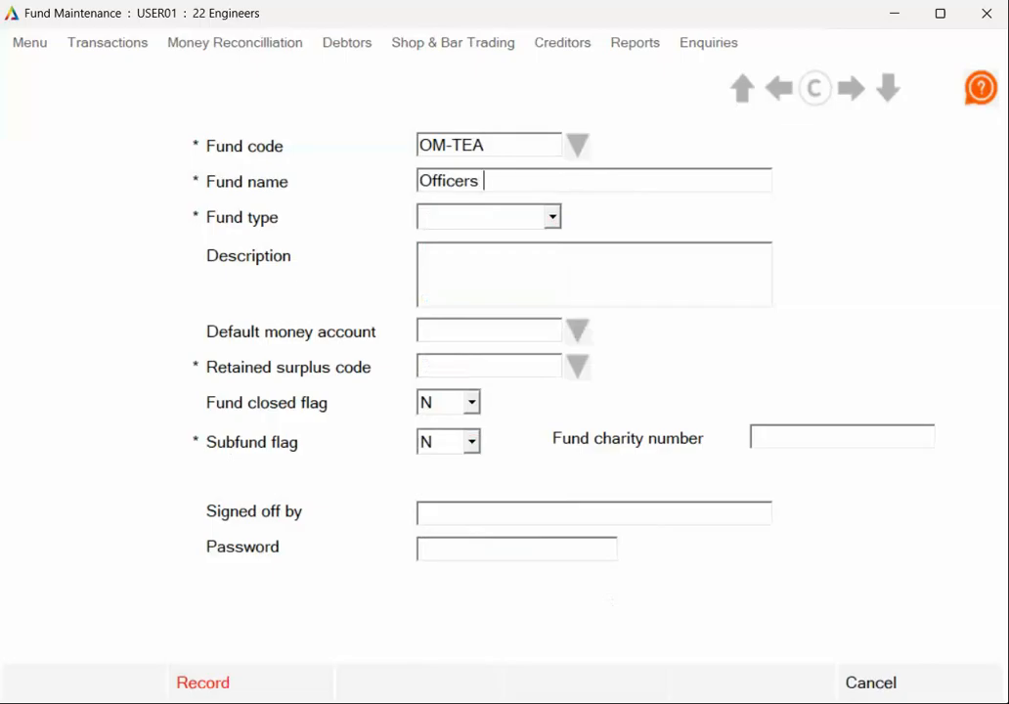
type("Mess Tea & ")
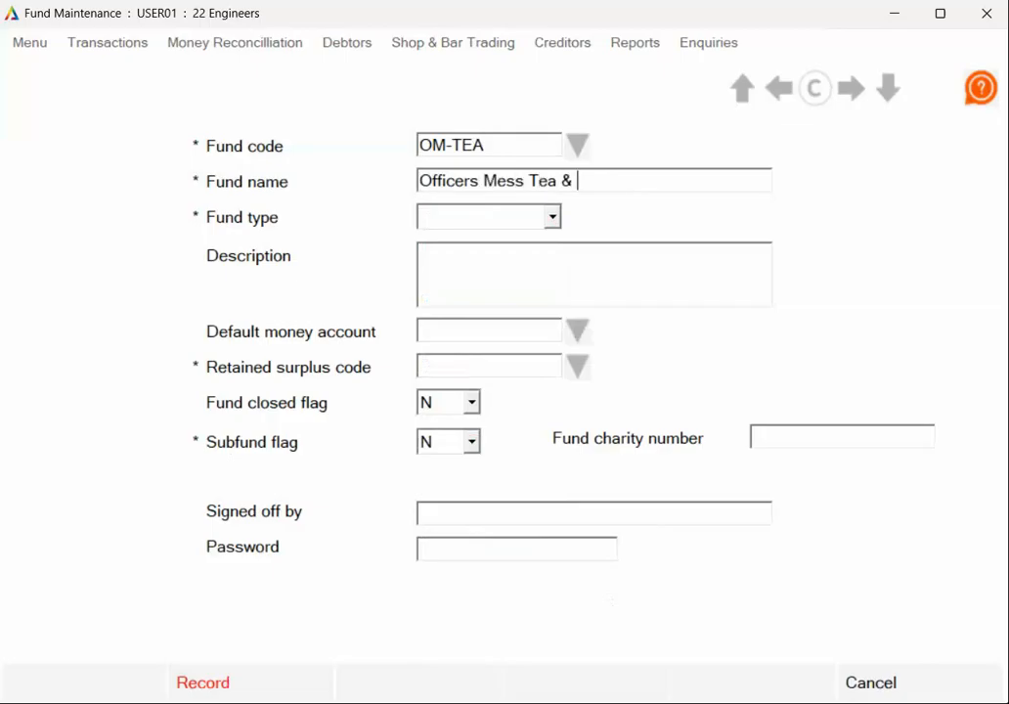
type("Toast")
- Set the Officers Mess Tea & Toast fund's type to Restricted and its retained surplus code to B900
left_click(552, 217)
left_click(508, 280)
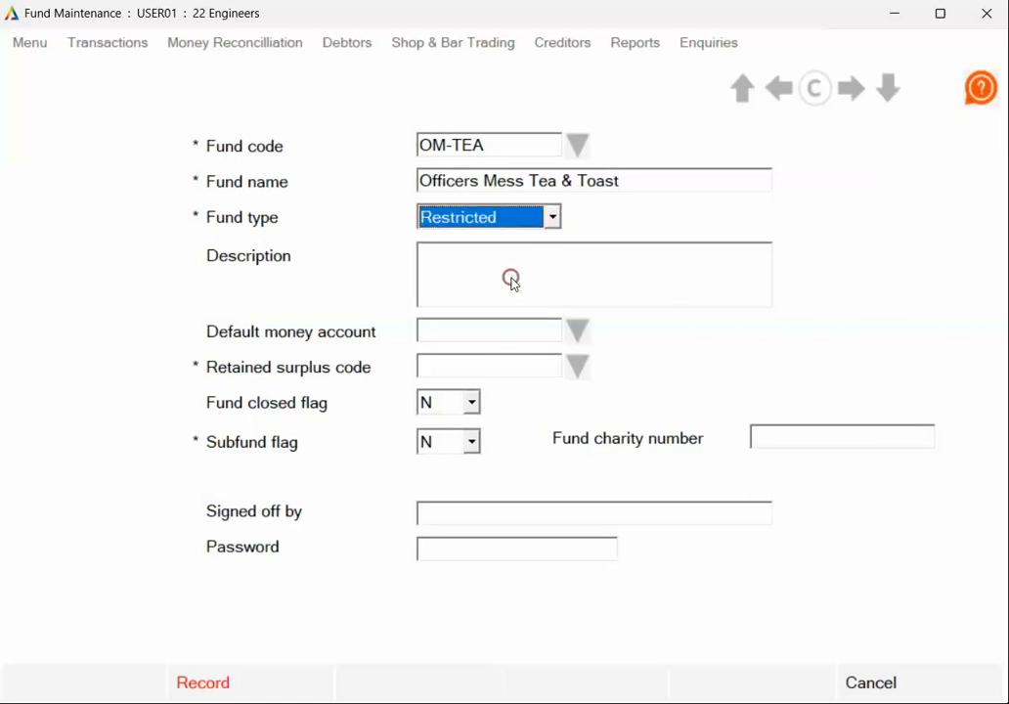
left_click(576, 367)
left_click(461, 589)
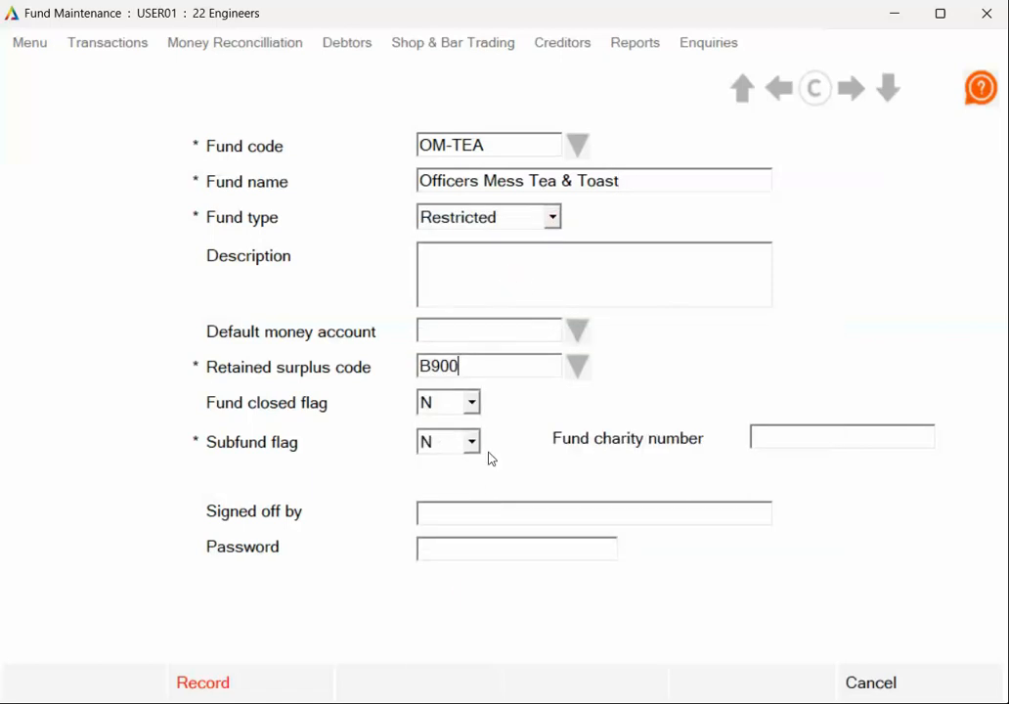
- Flag Officers Mess Tea & Toast as a subfund (Y) with the parent fund code 1 Officers, and record it
left_click(473, 444)
left_click(455, 485)
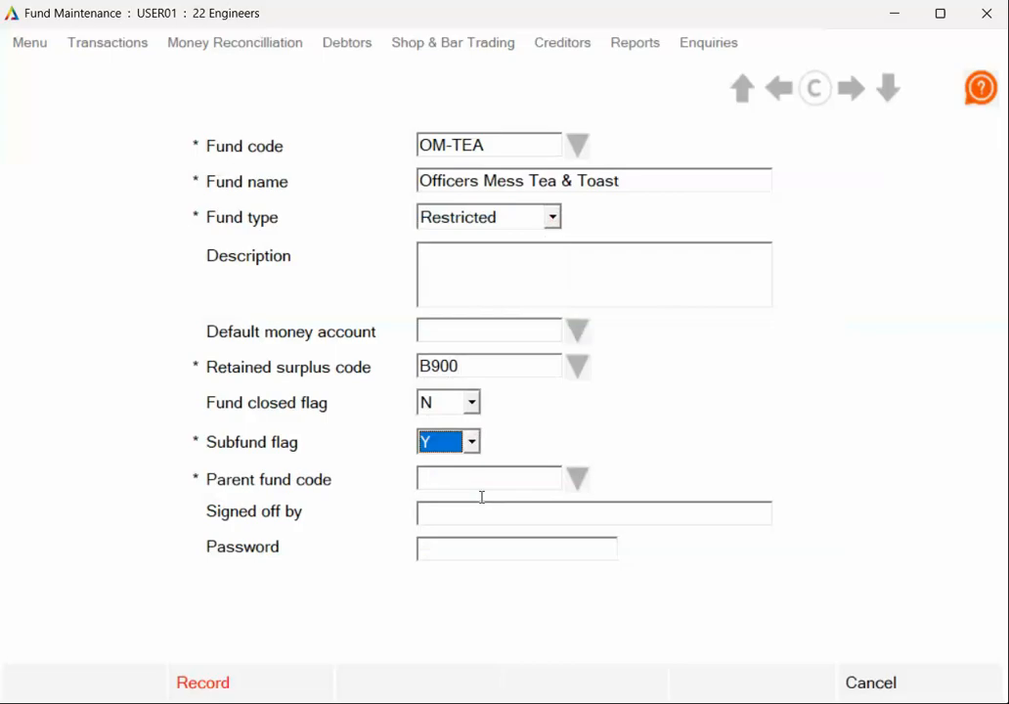
left_click(575, 478)
left_click(471, 536)
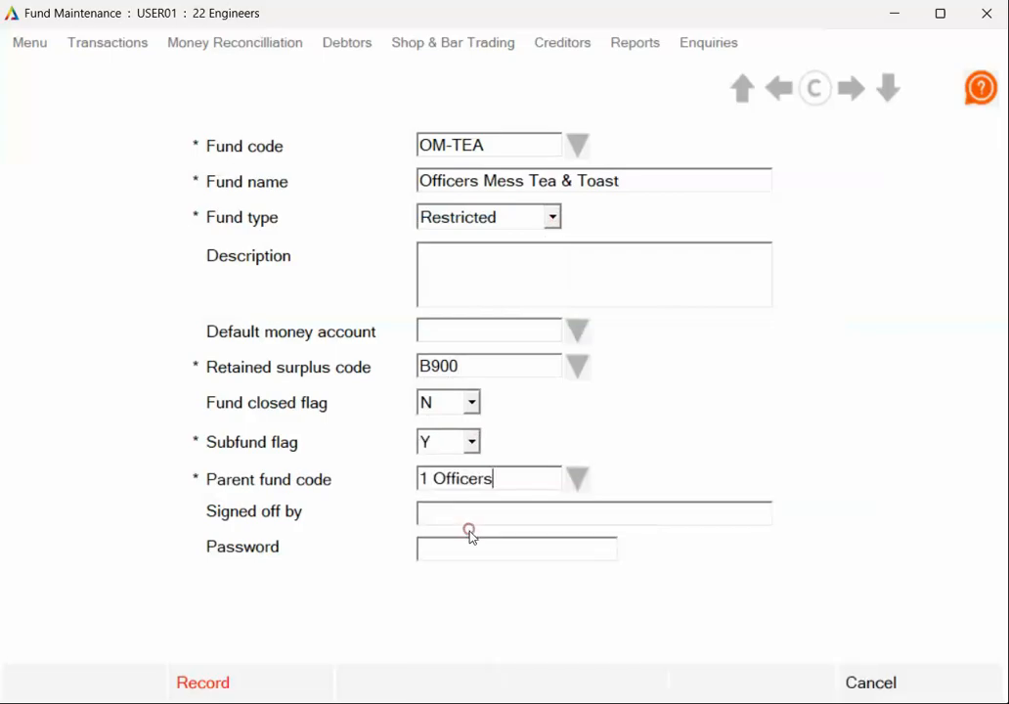
left_click(261, 681)
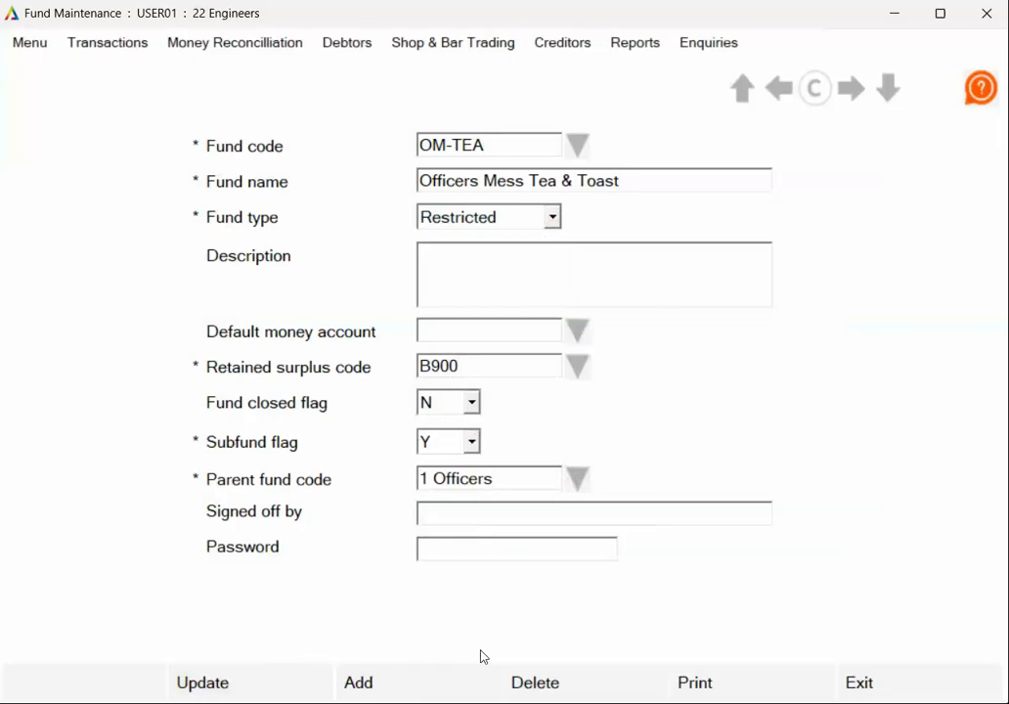
- Start a new fund with the fund code PRI-A COY and the fund name PRI A Coy Fund
left_click(380, 684)
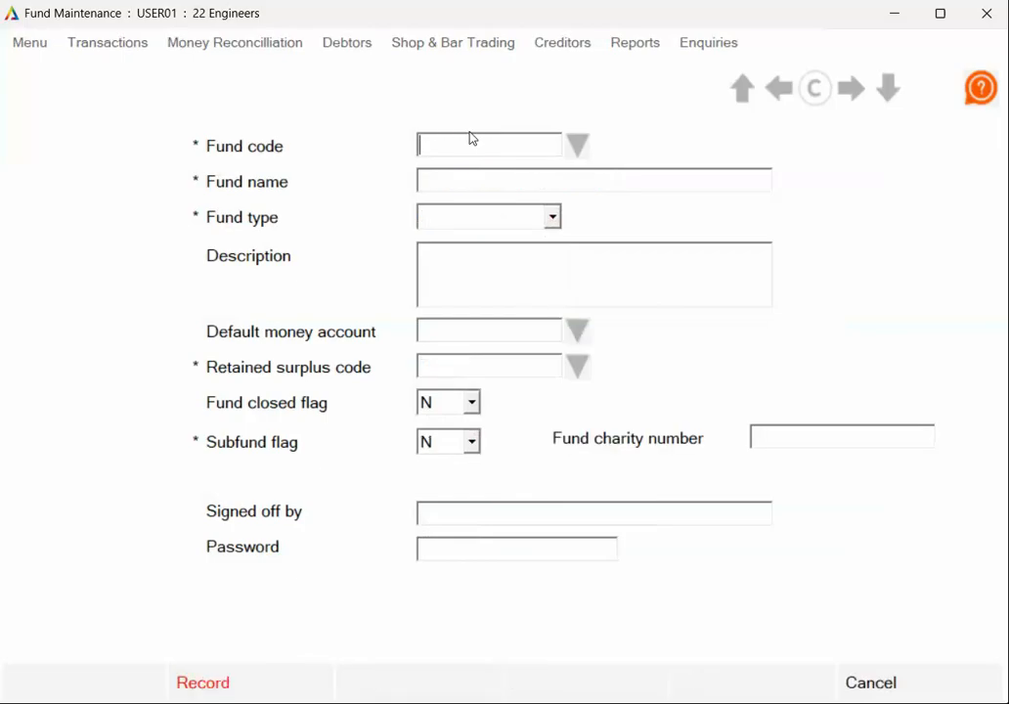
type("PRI-")
type("A COY")
left_click(525, 179)
type("PRI A C")
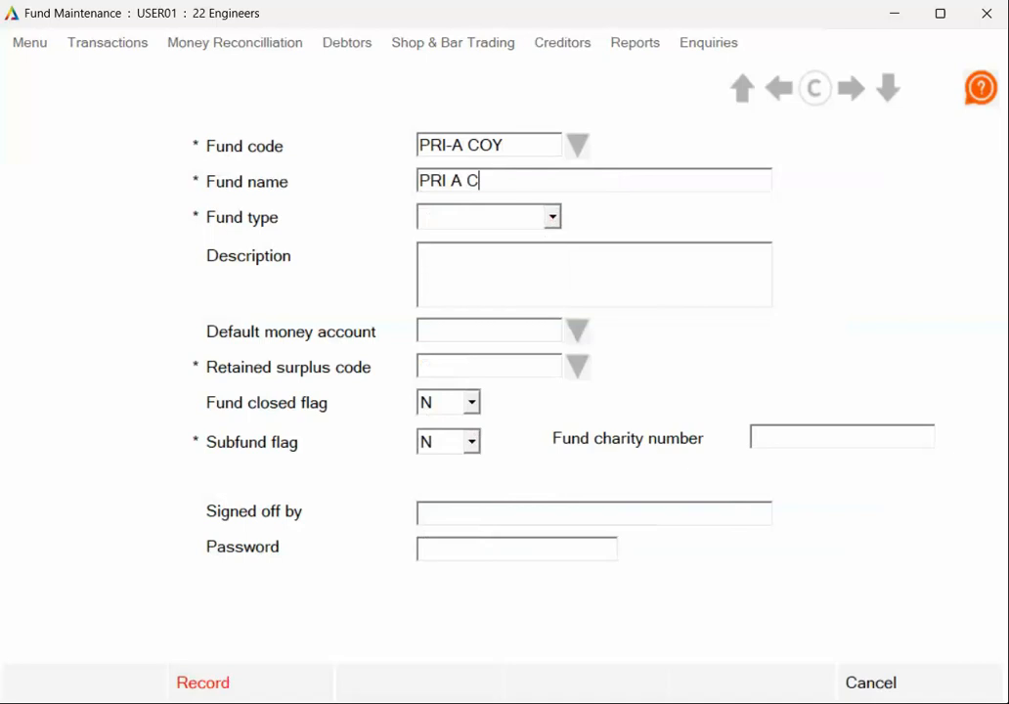
type("oy Fund")
- Set the PRI A Coy Fund's type to Restricted and its retained surplus code to B900
left_click(552, 217)
left_click(518, 280)
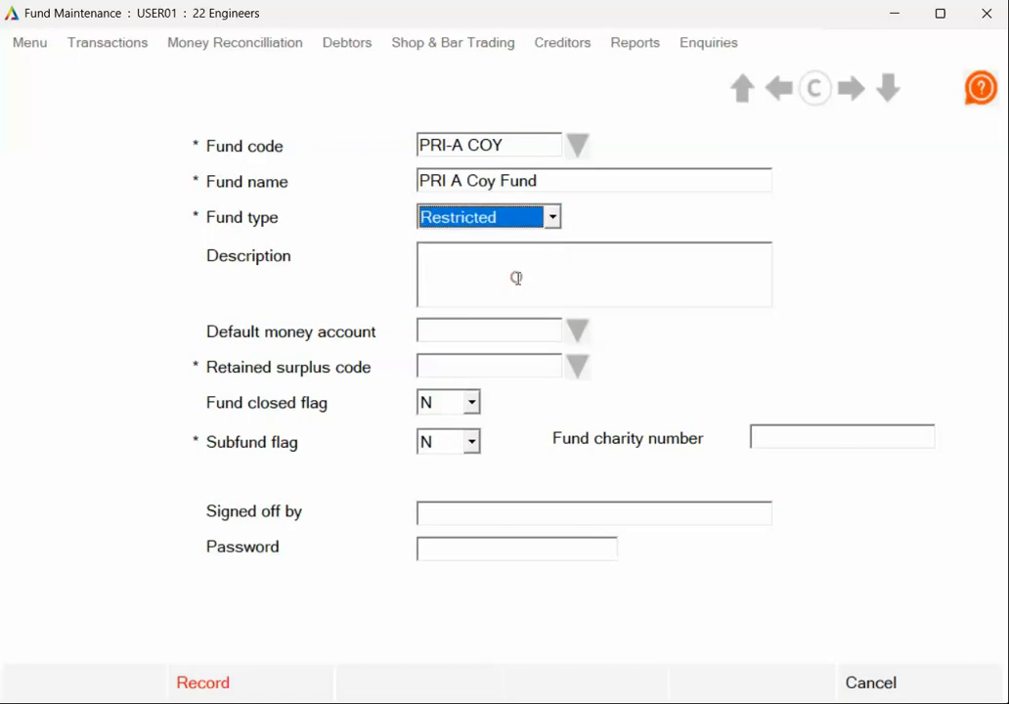
left_click(579, 366)
left_click(479, 587)
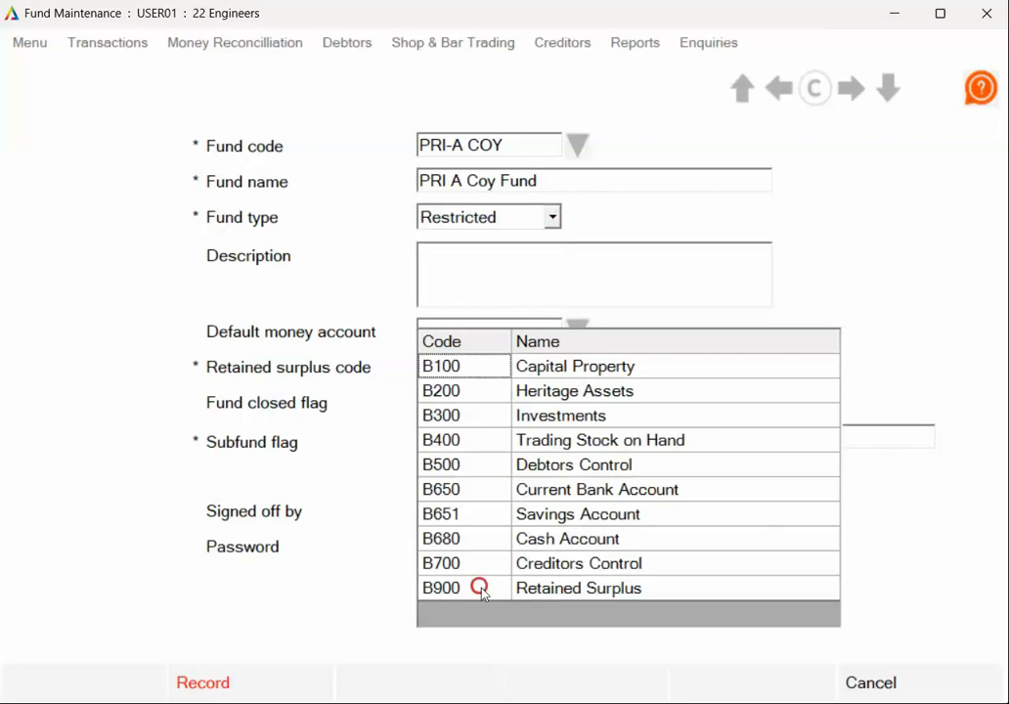
- Flag the PRI A Coy Fund as a subfund (Y) with the parent fund code 3 PRI, and record it
left_click(471, 442)
left_click(458, 485)
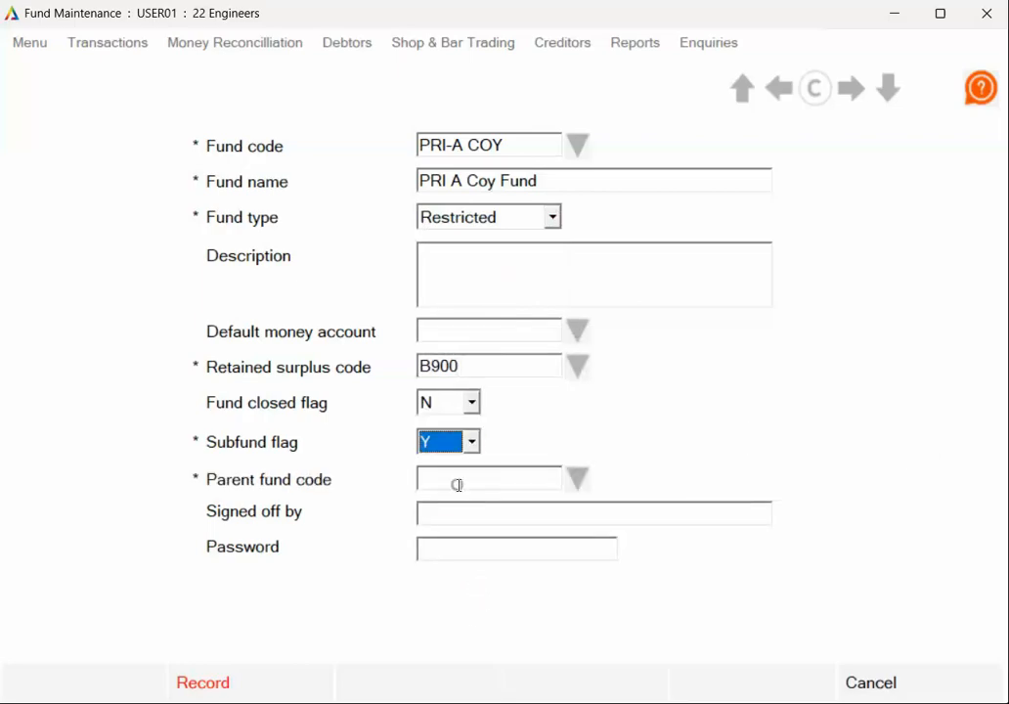
left_click(579, 479)
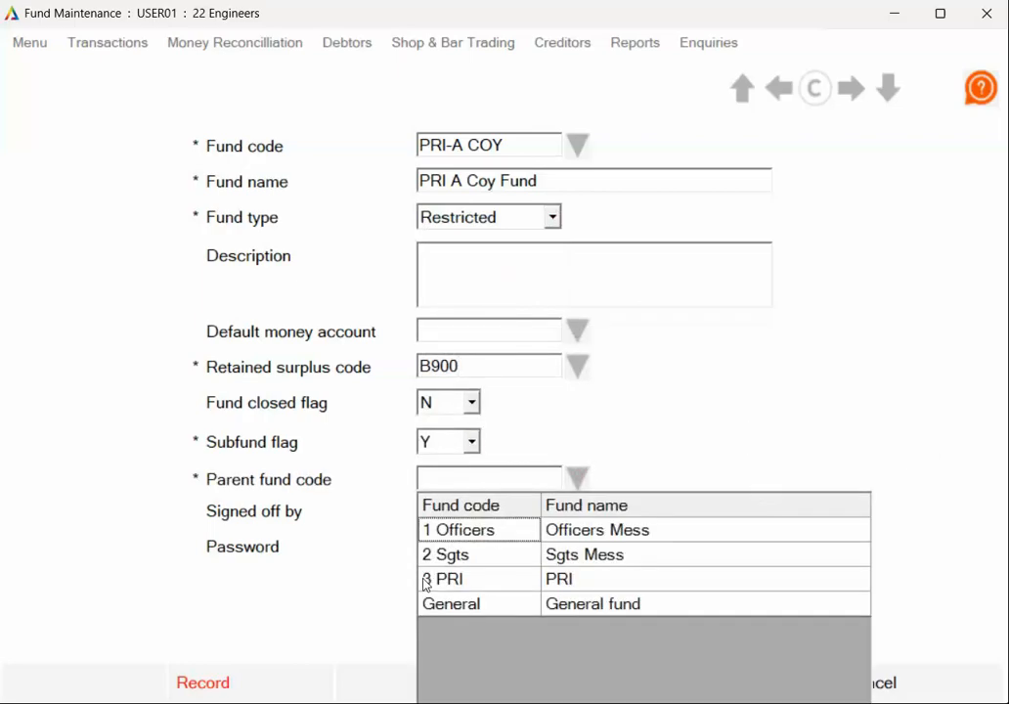
left_click(456, 586)
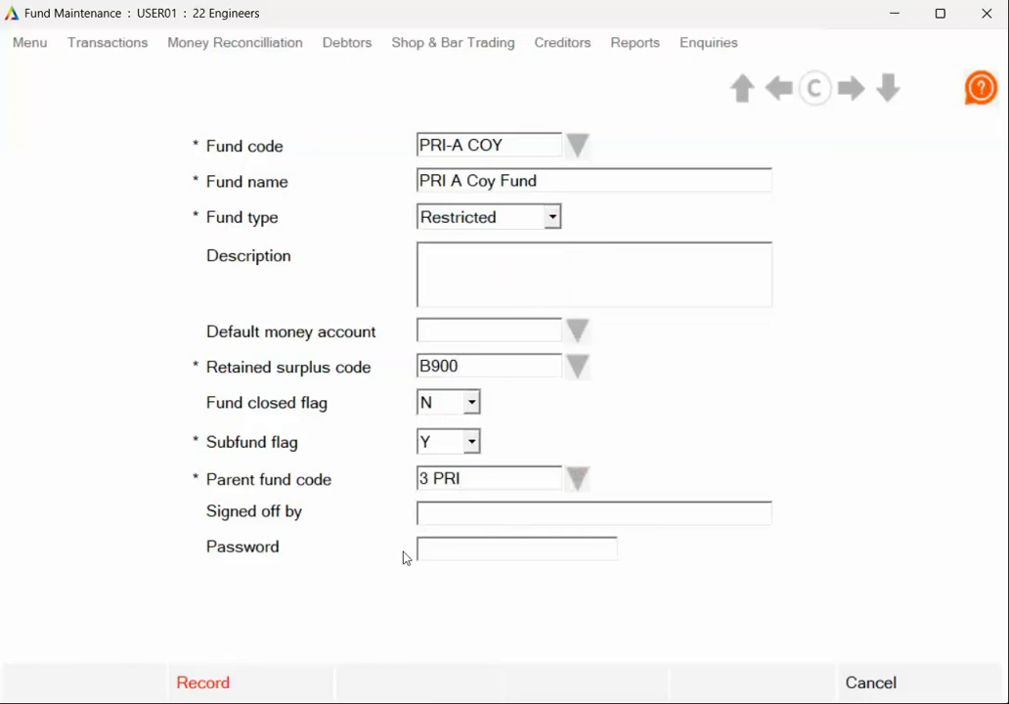
left_click(260, 681)
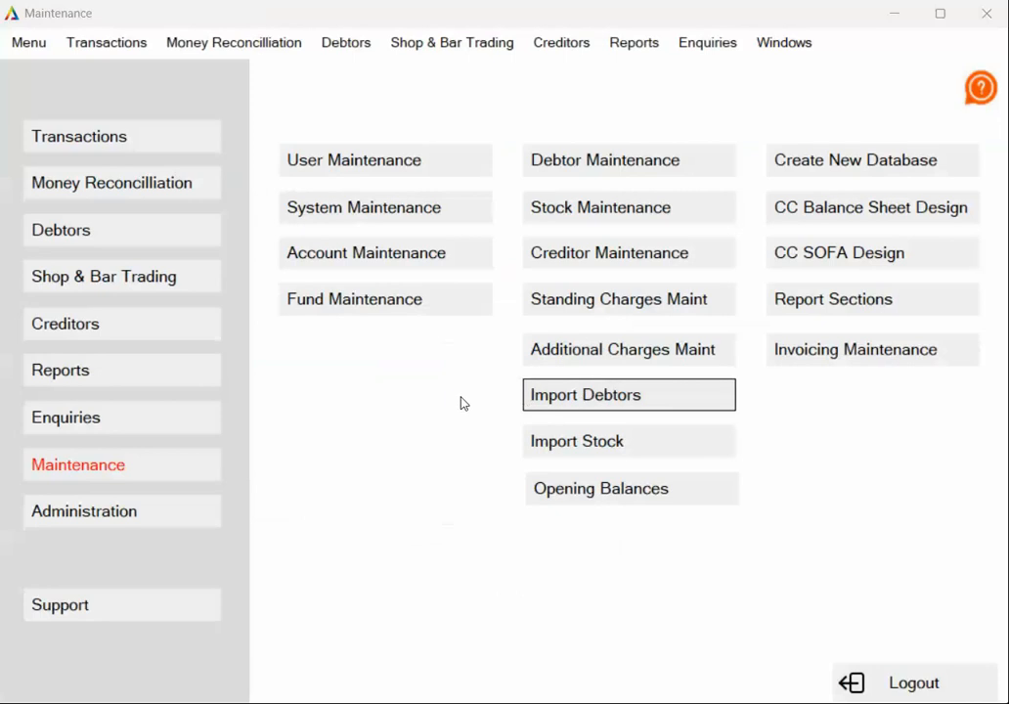
- Open the blank Debtor Maintenance form to view its fields, and exit it
left_click(140, 231)
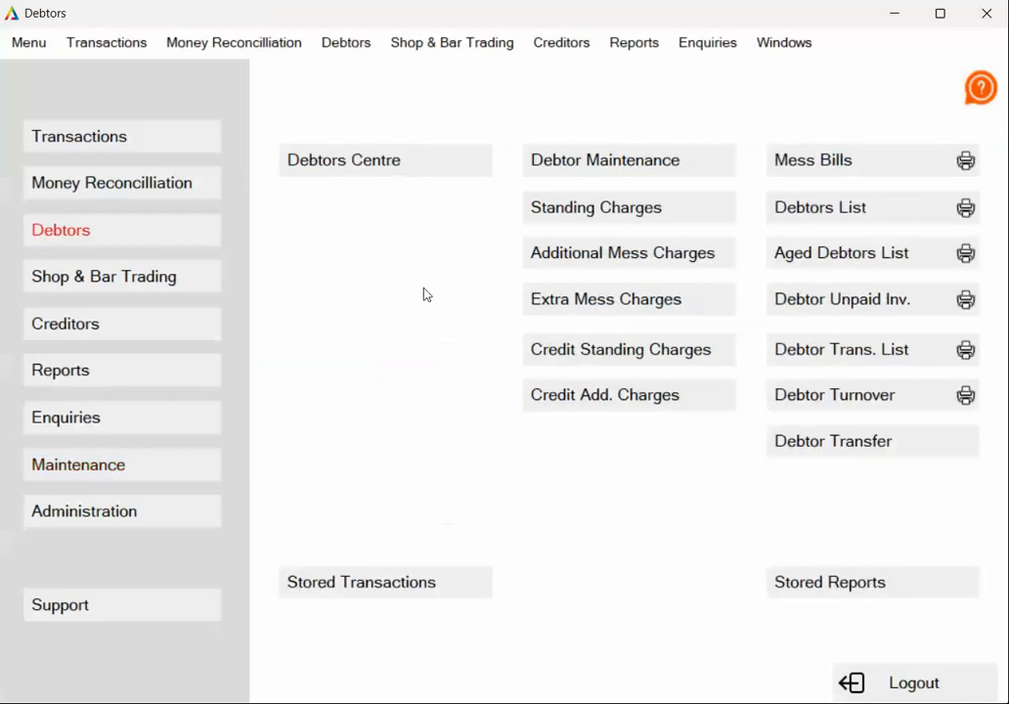
left_click(588, 165)
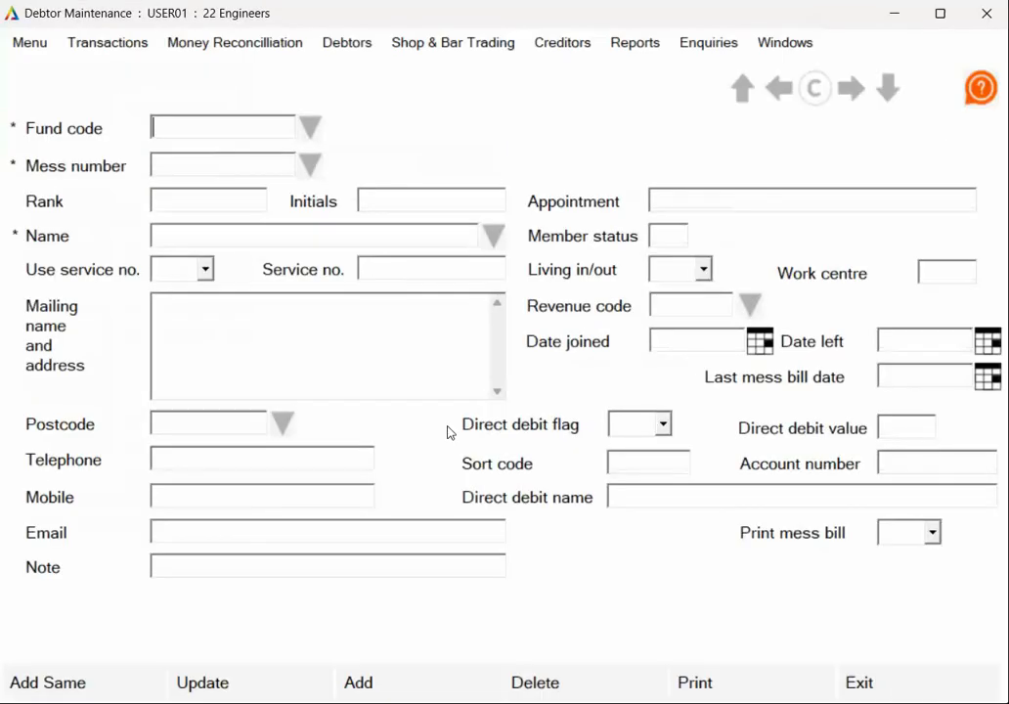
left_click(907, 690)
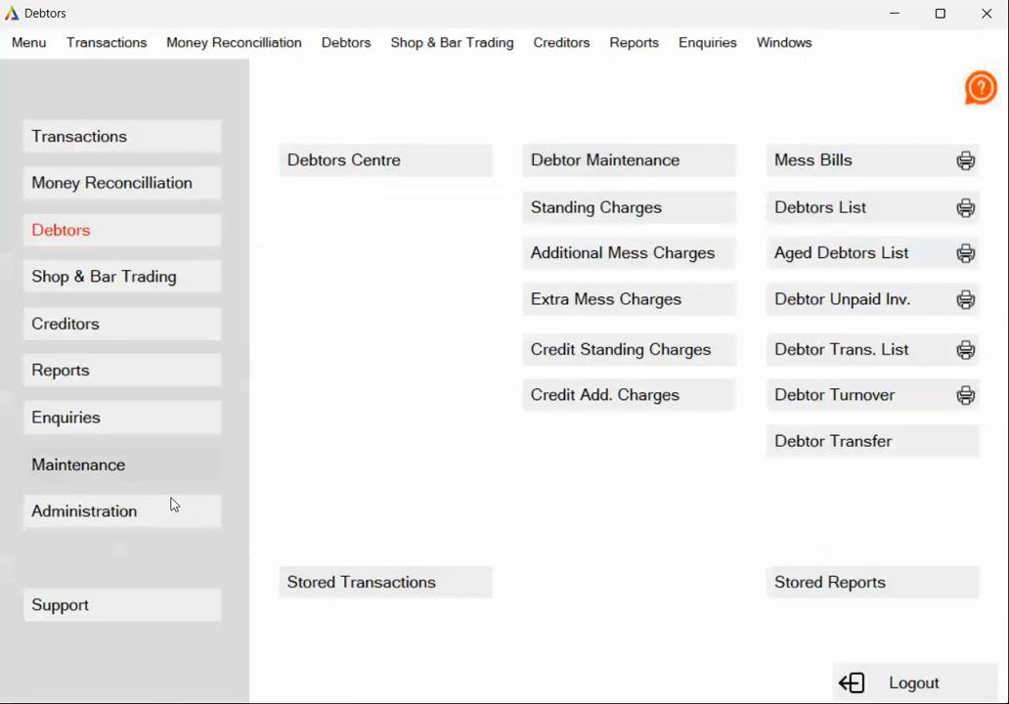
- Start a debtor import and load the file Debtors Officers Mess.csv from the 1 Import Files folder
left_click(153, 468)
left_click(608, 396)
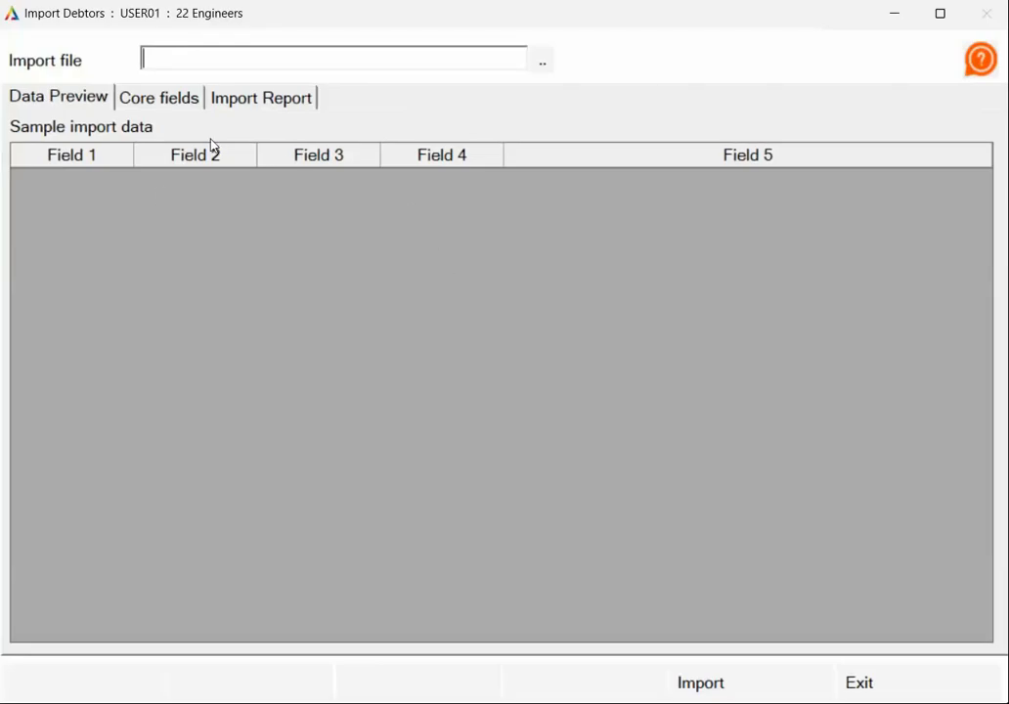
left_click(545, 63)
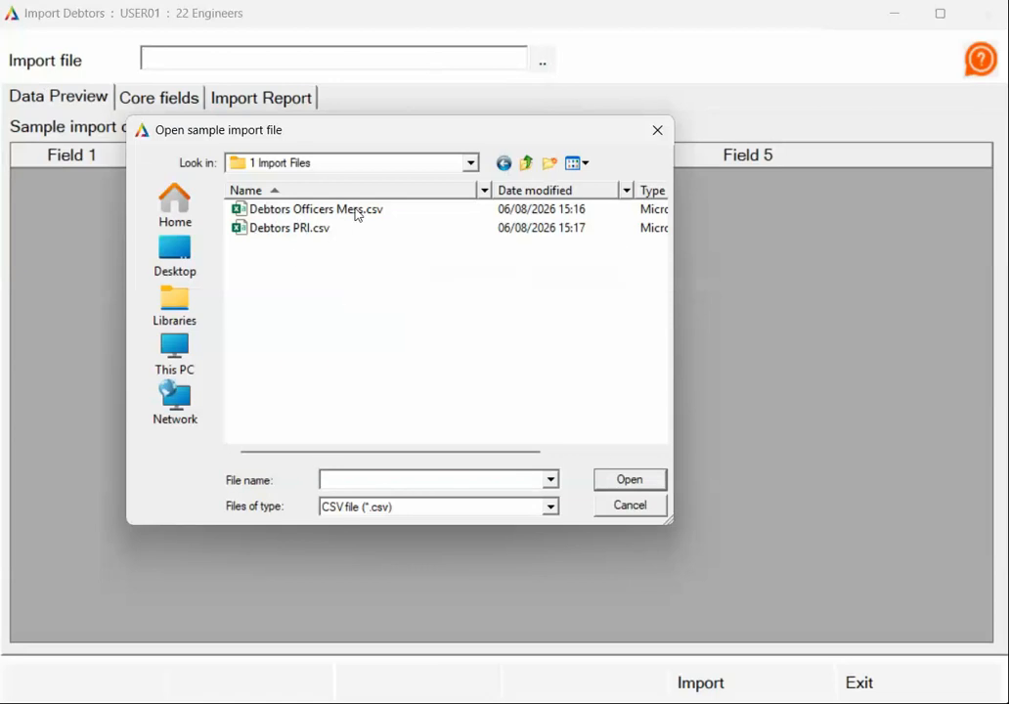
left_click(273, 214)
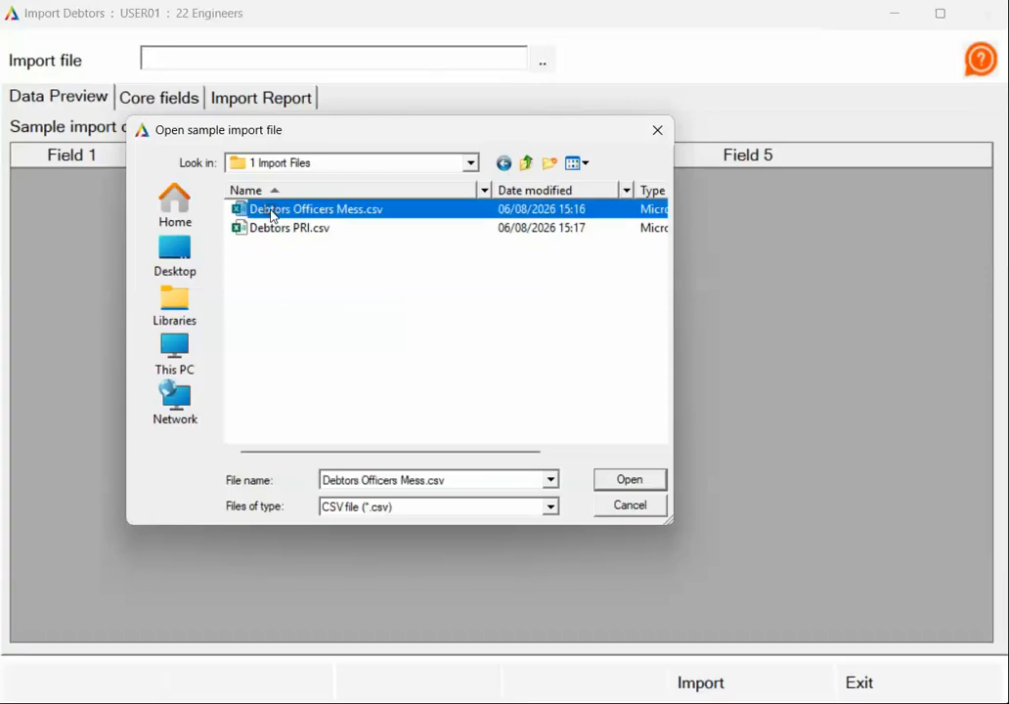
left_click(641, 484)
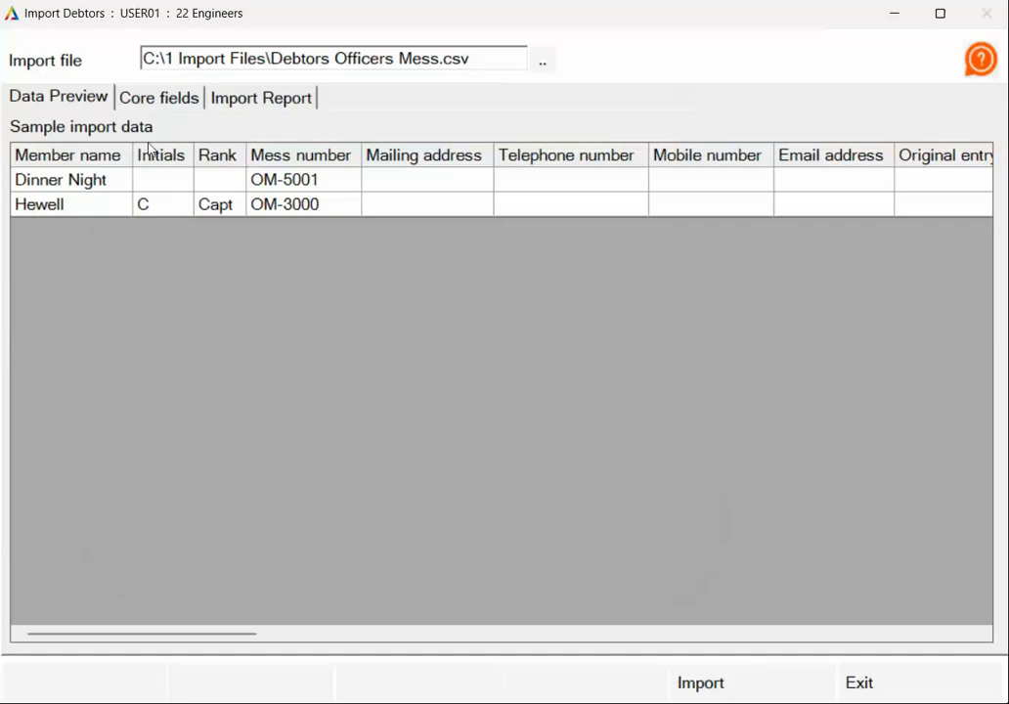
- In the import's core fields, map Address to Mailing address and set the fund to 1 Officers
left_click(159, 99)
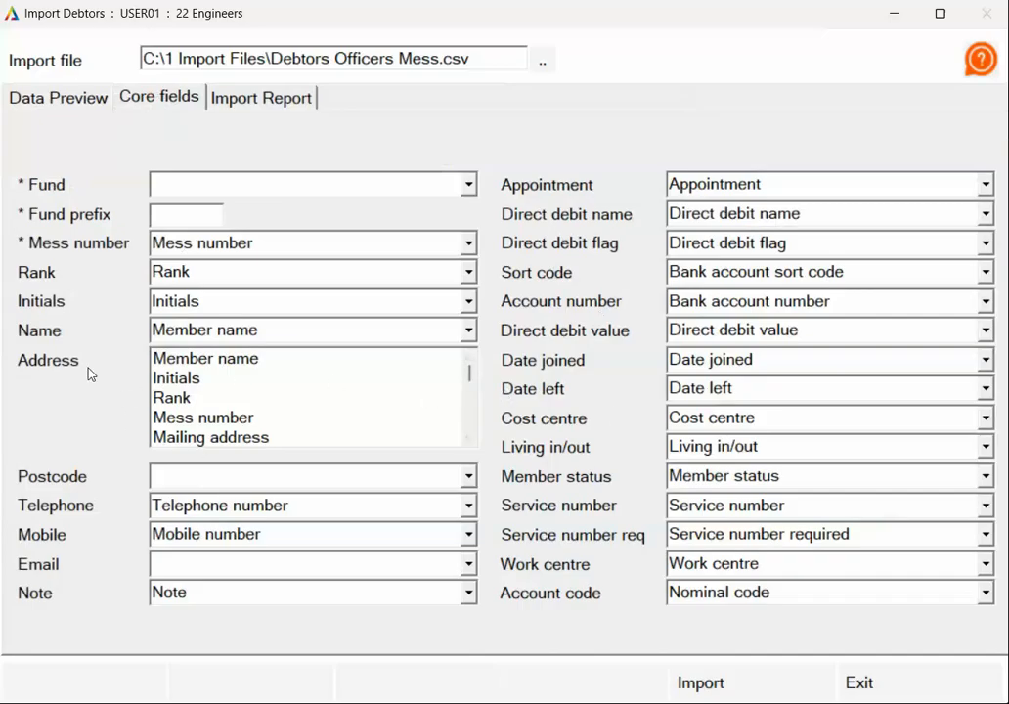
left_click(253, 439)
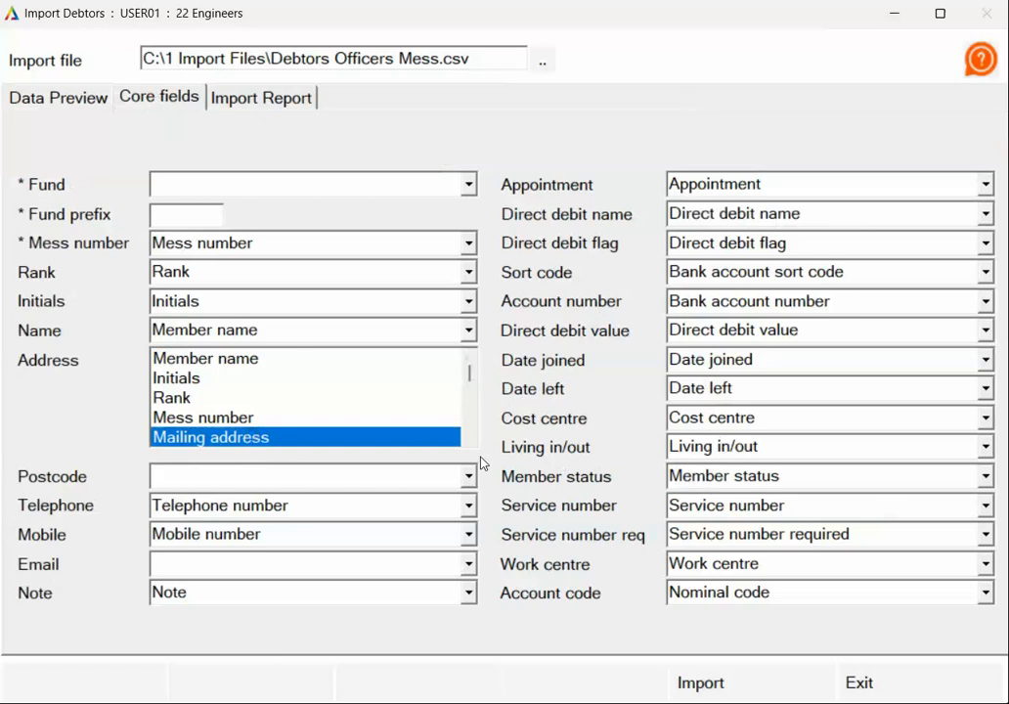
left_click(470, 440)
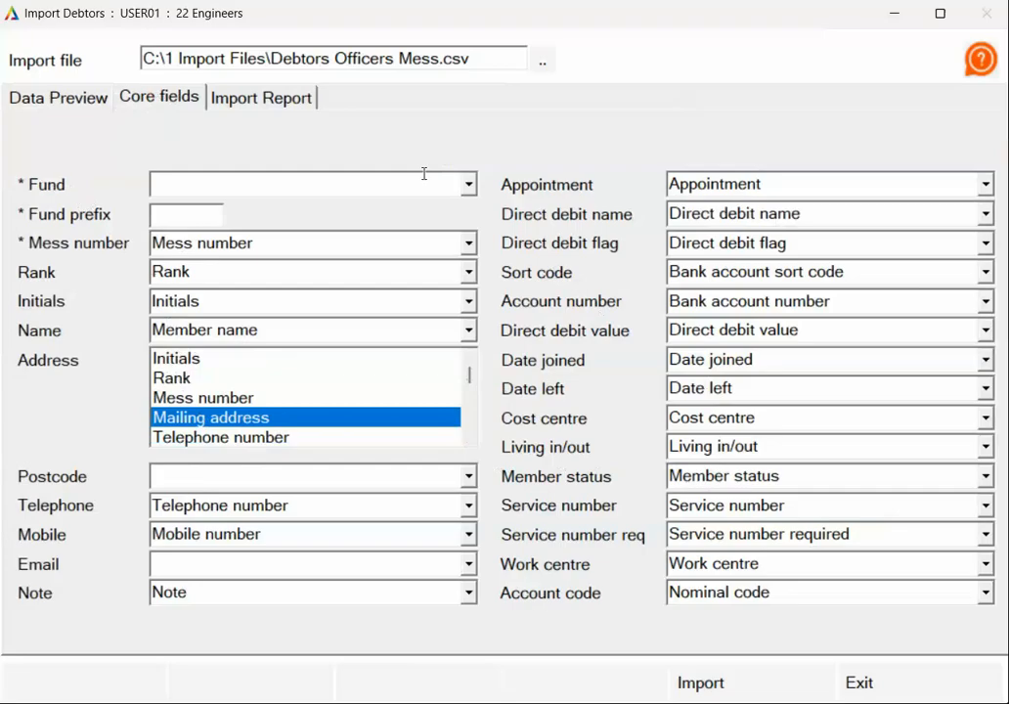
left_click(469, 185)
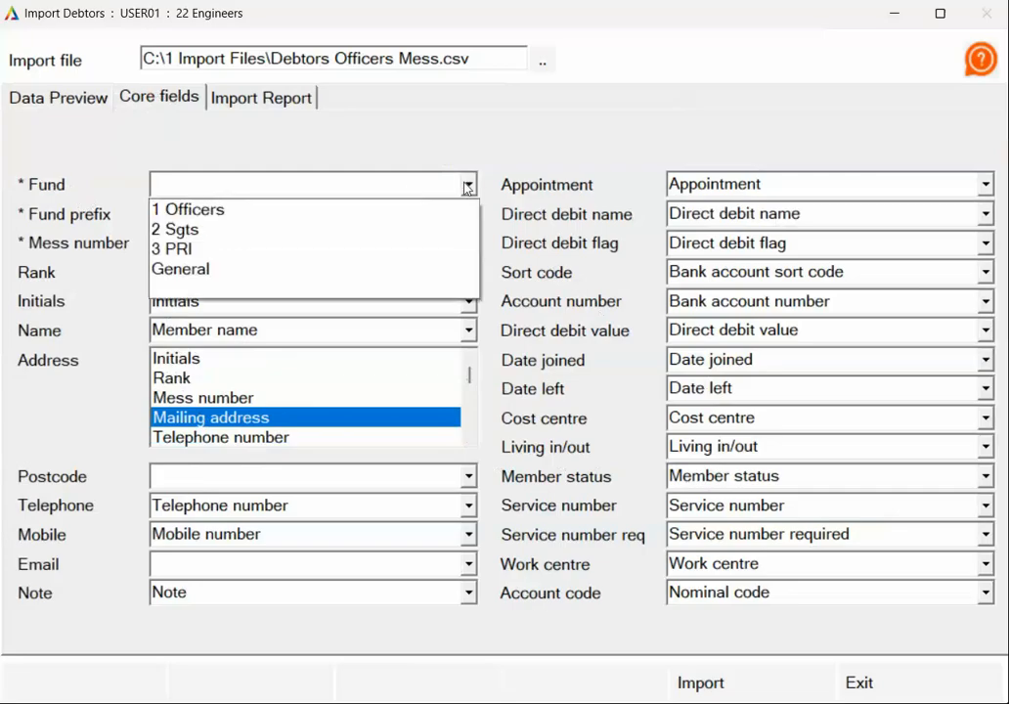
left_click(207, 213)
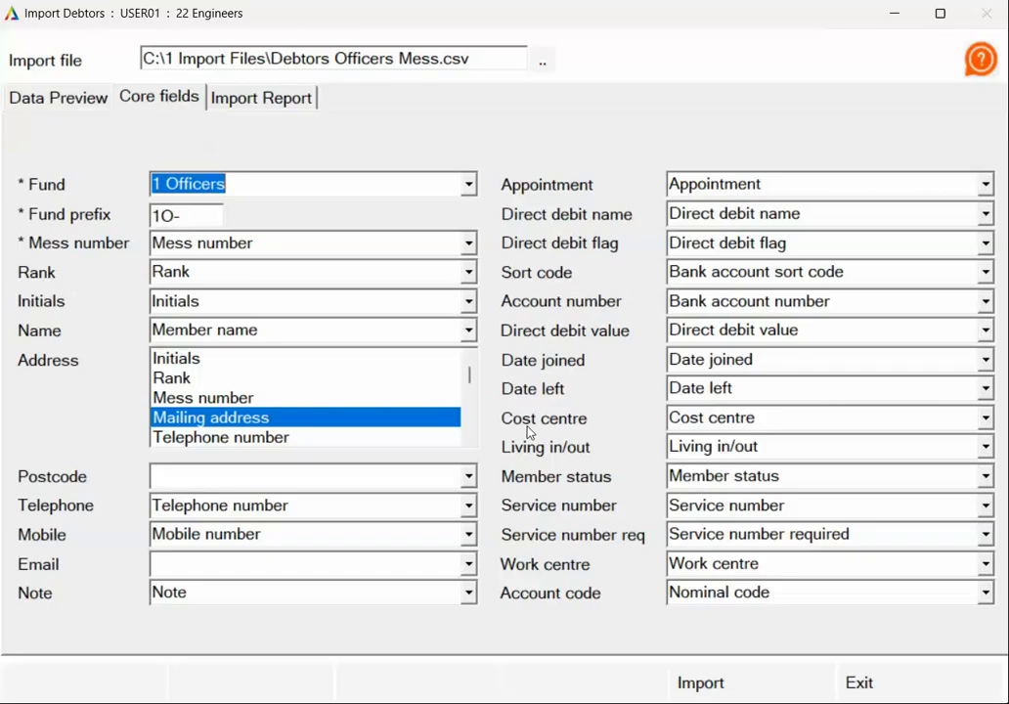
- Import the Officers Mess debtors, check the import report, and exit the import
left_click(736, 693)
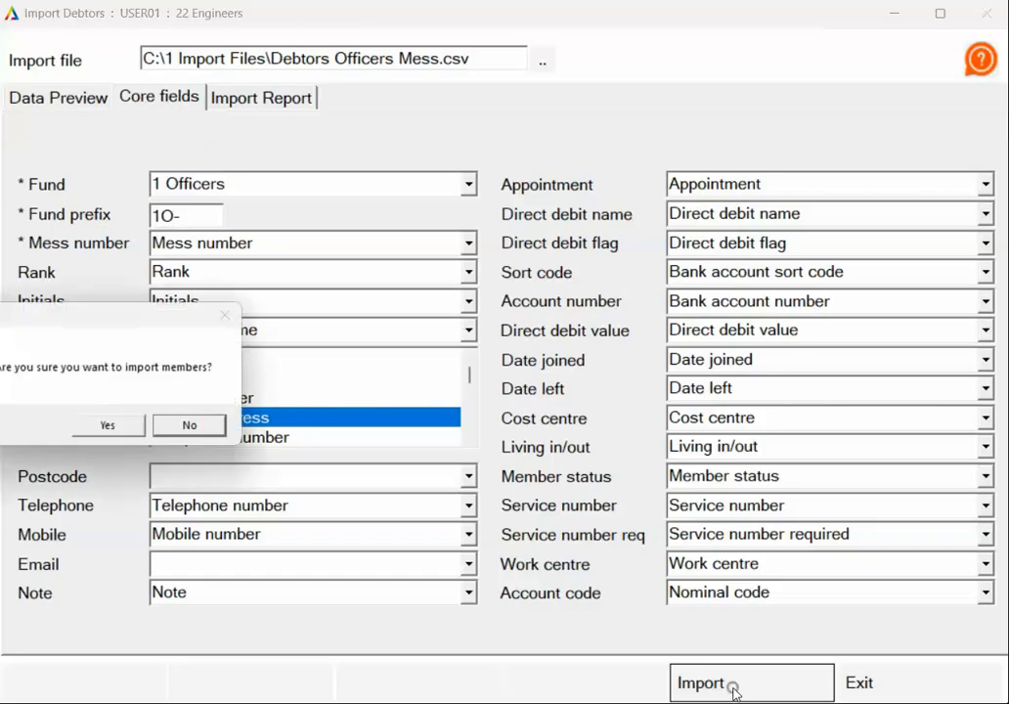
left_click_drag(196, 266, 336, 313)
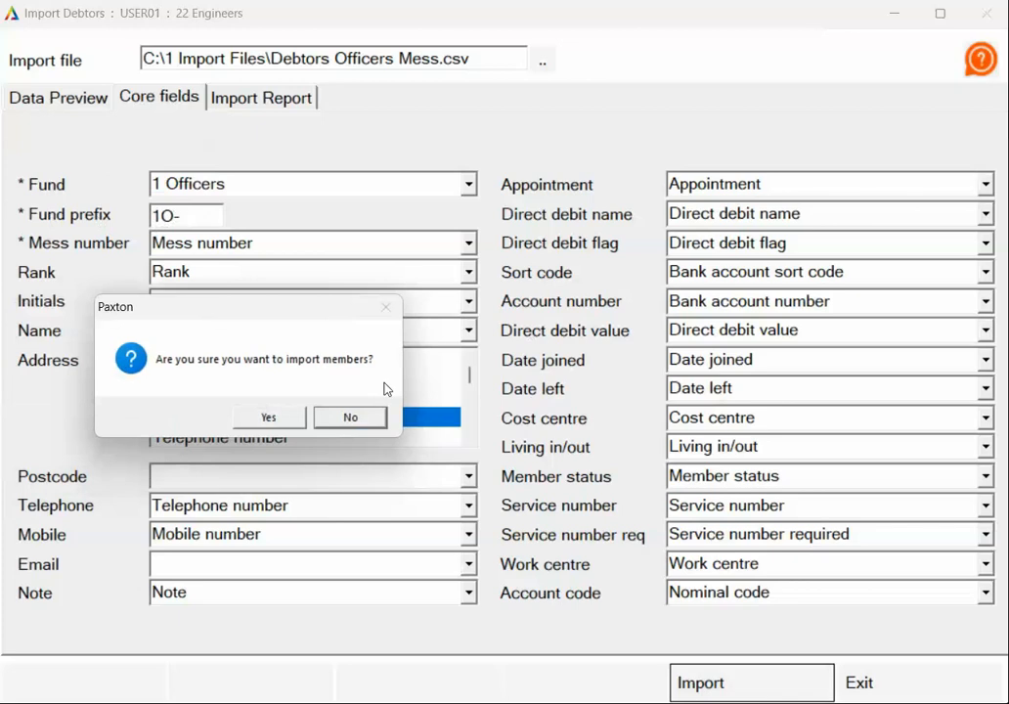
left_click(270, 416)
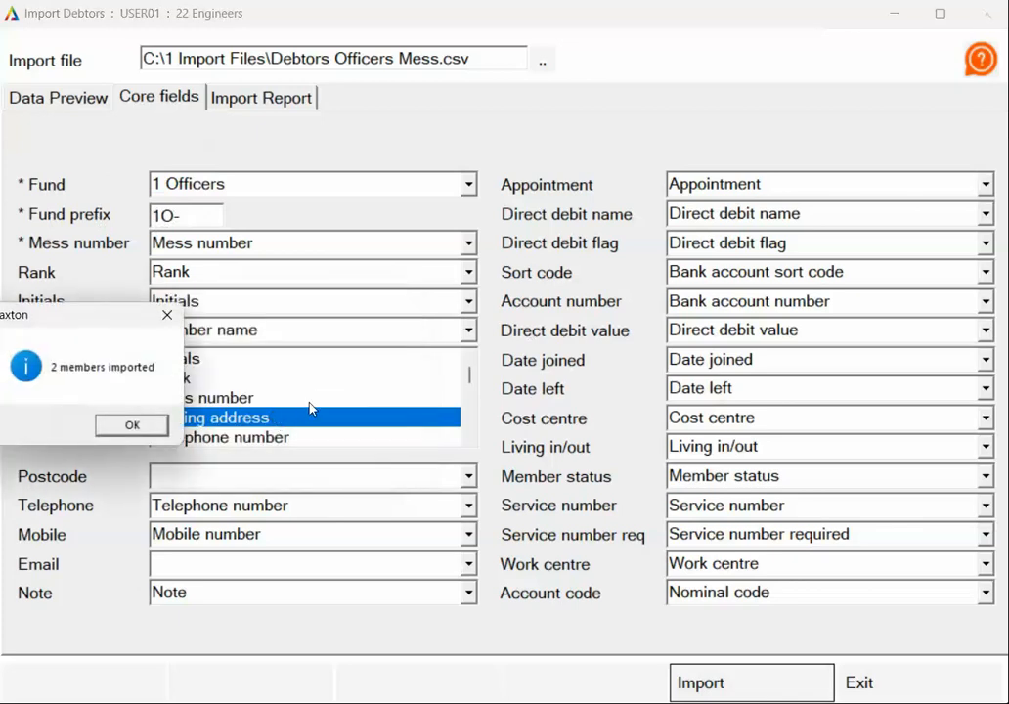
left_click_drag(114, 323, 231, 314)
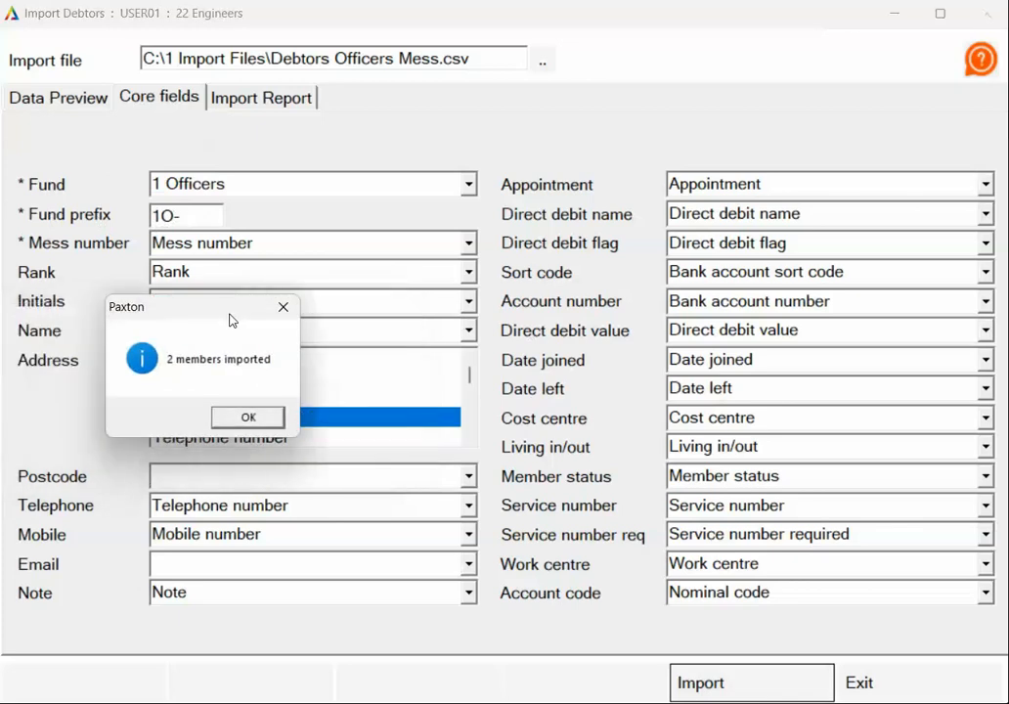
left_click(262, 424)
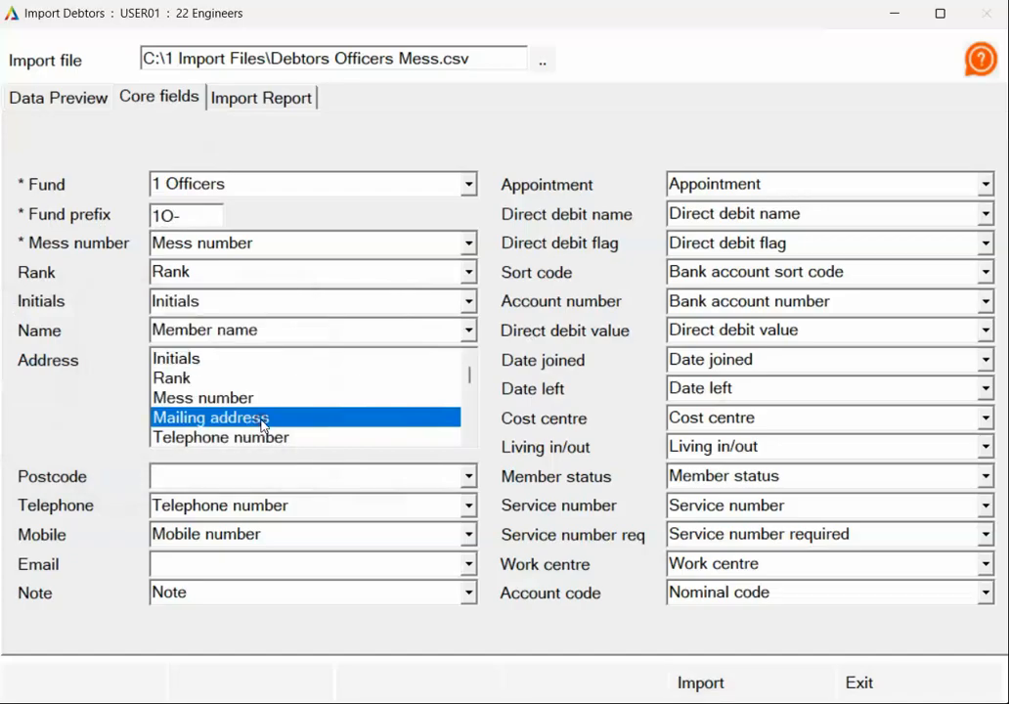
left_click(264, 106)
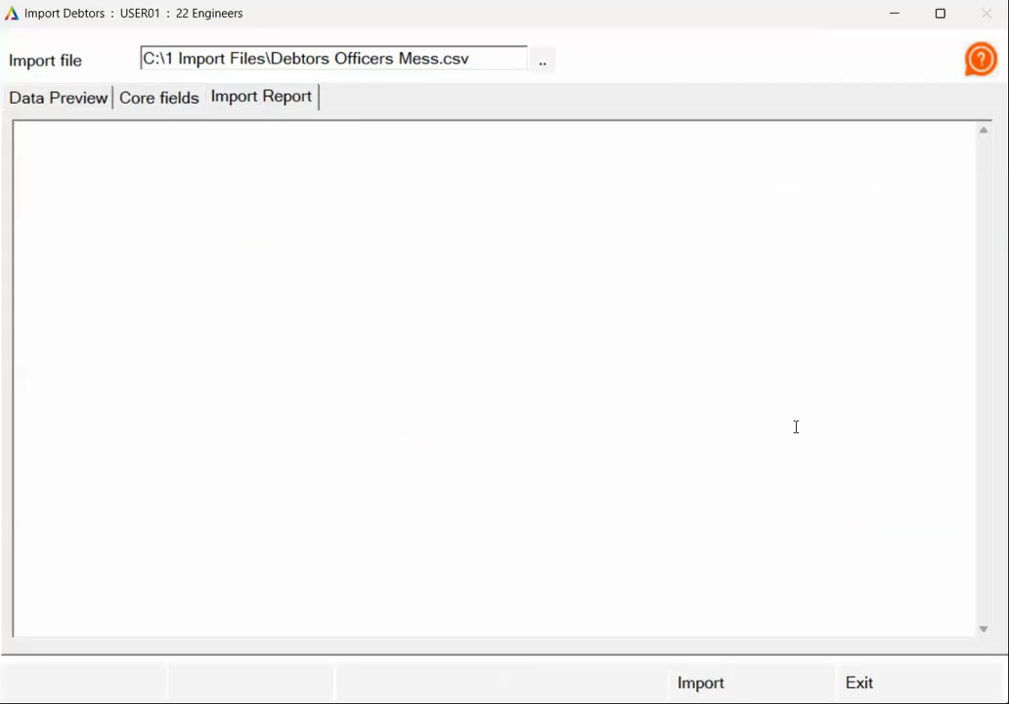
left_click(901, 681)
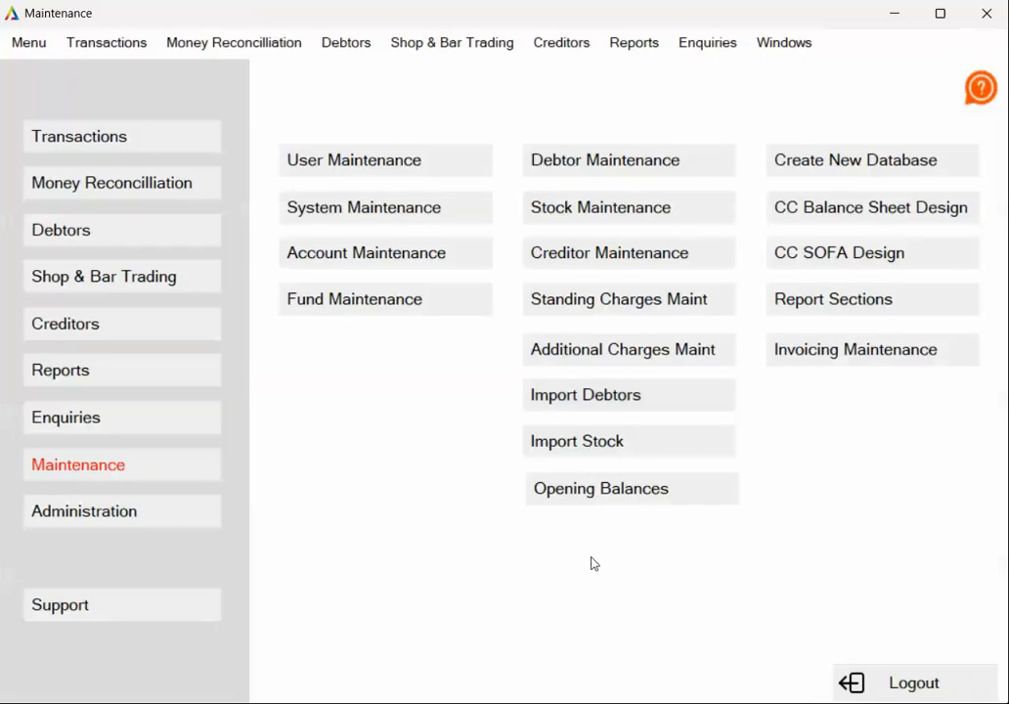
- Start another debtor import and load the file Debtors PRI.csv from the 1 Import Files folder
left_click(595, 403)
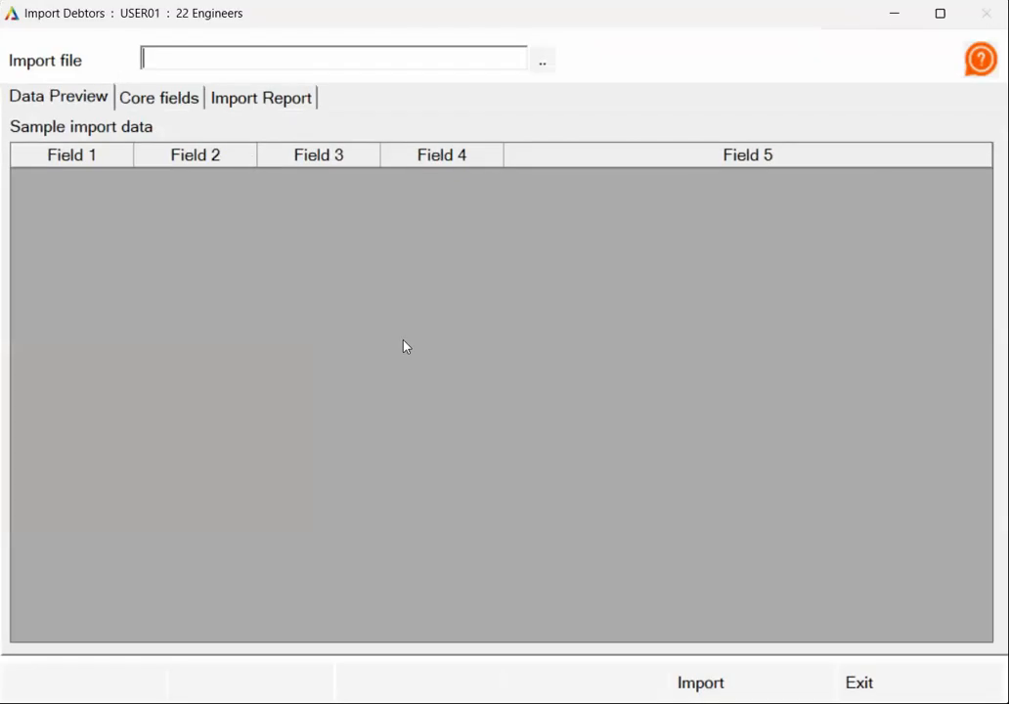
left_click(543, 63)
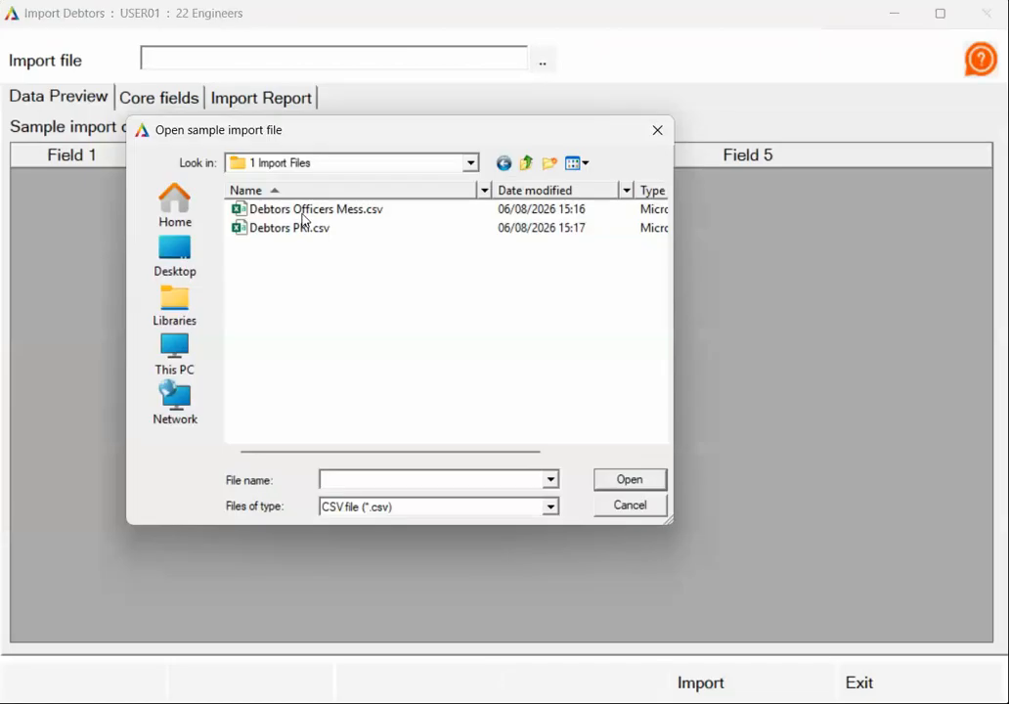
left_click(293, 230)
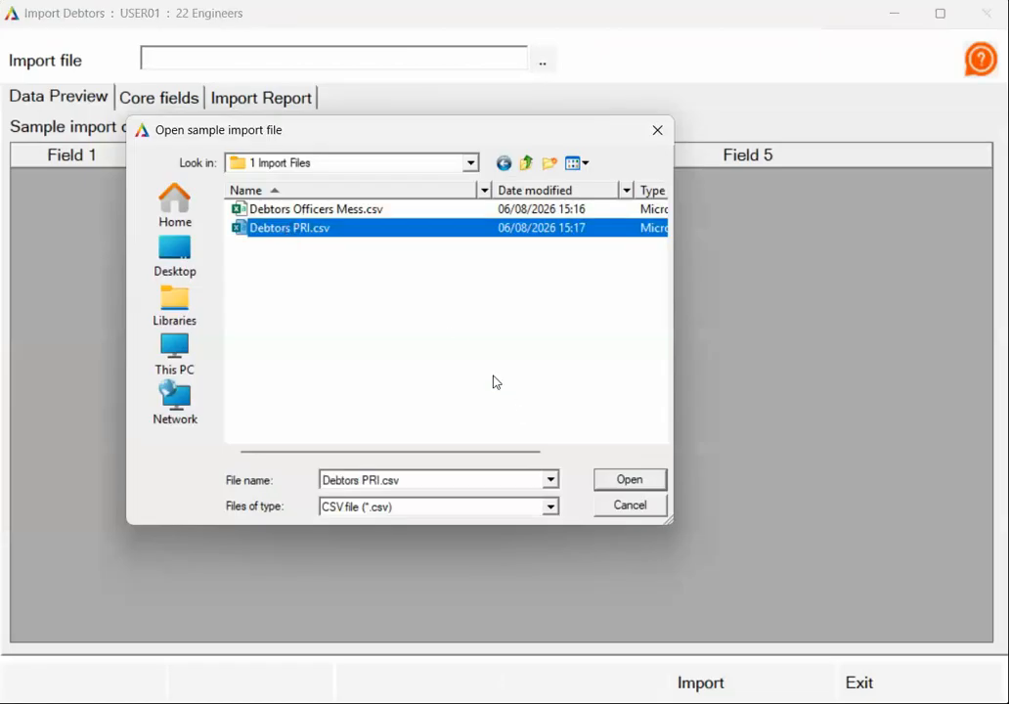
left_click(642, 479)
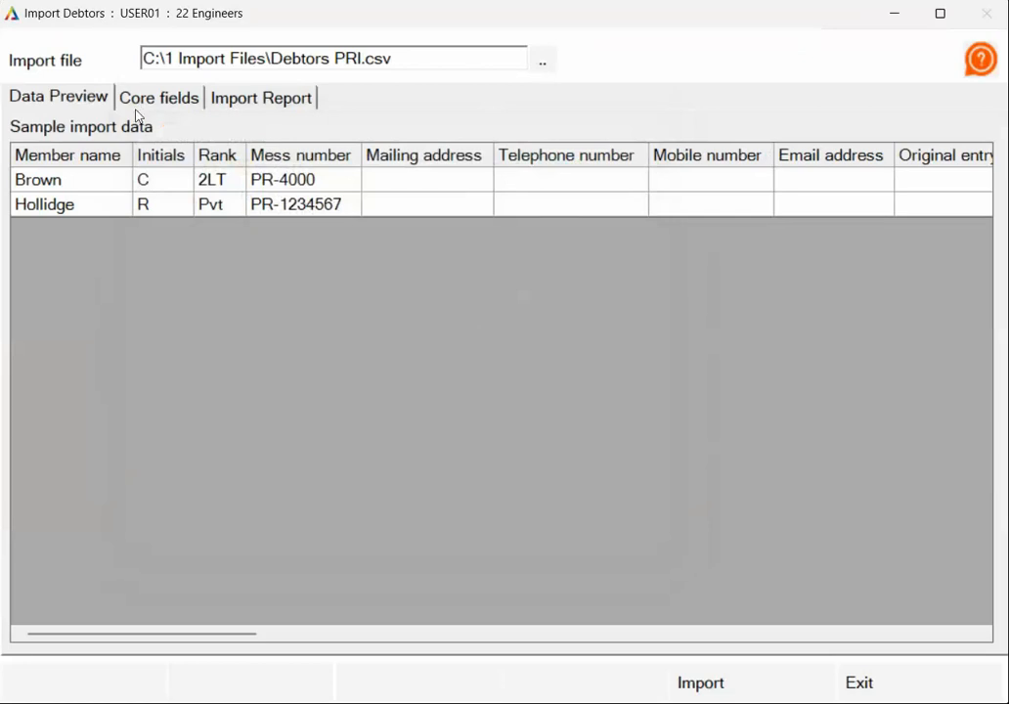
- In the core fields for the PRI debtors, set the fund to 3 PRI and map Address to Mailing address
left_click(164, 98)
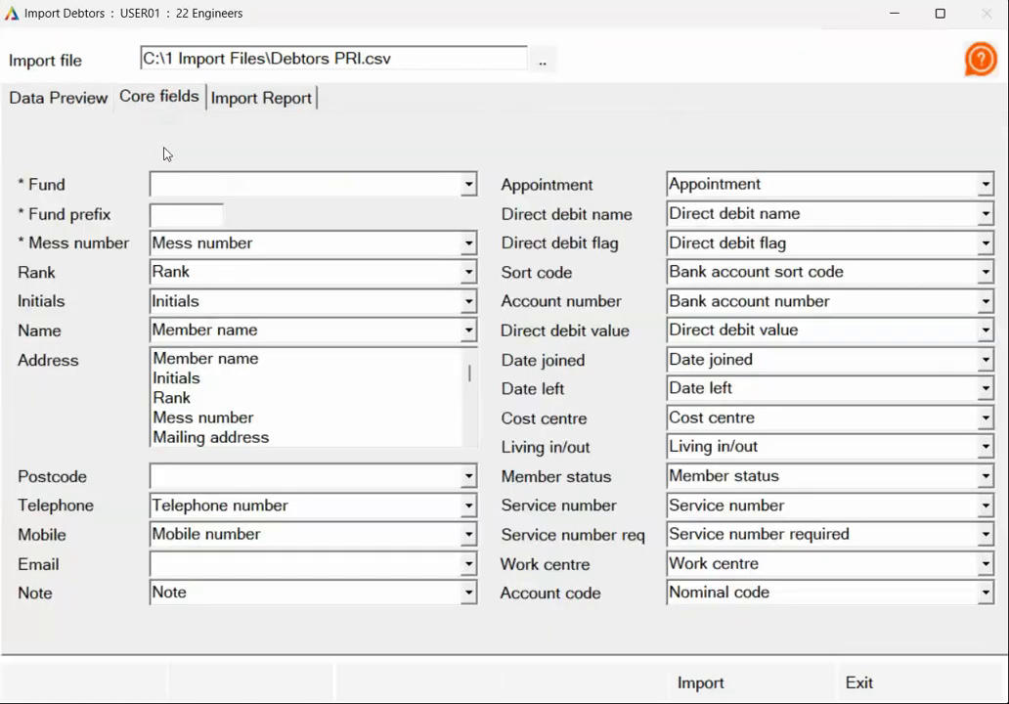
left_click(468, 185)
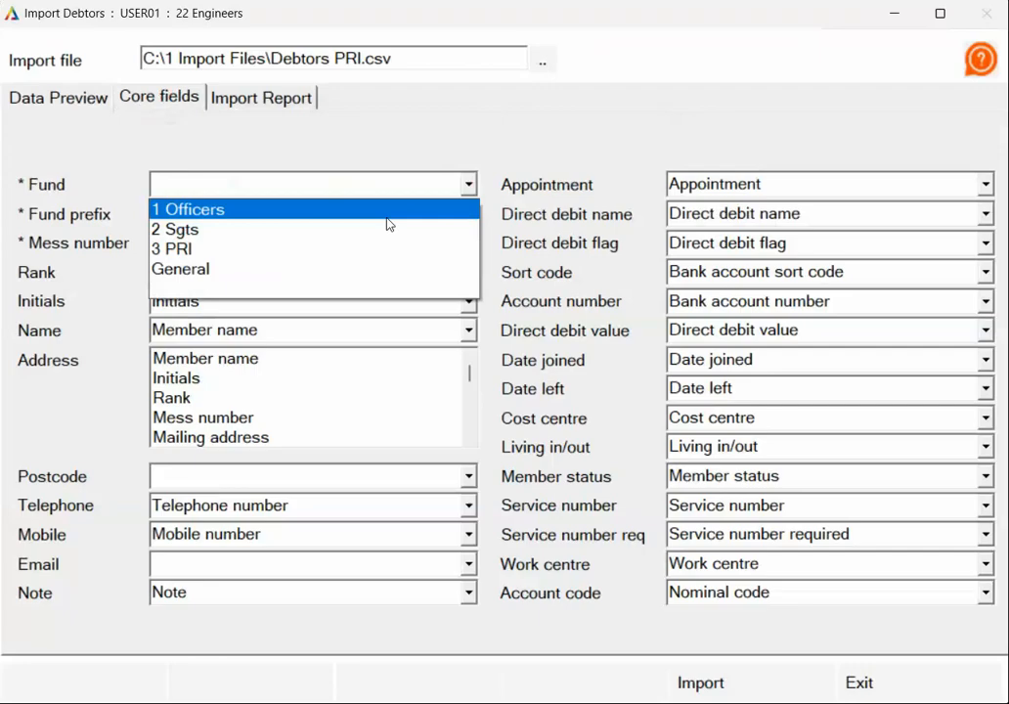
left_click(297, 248)
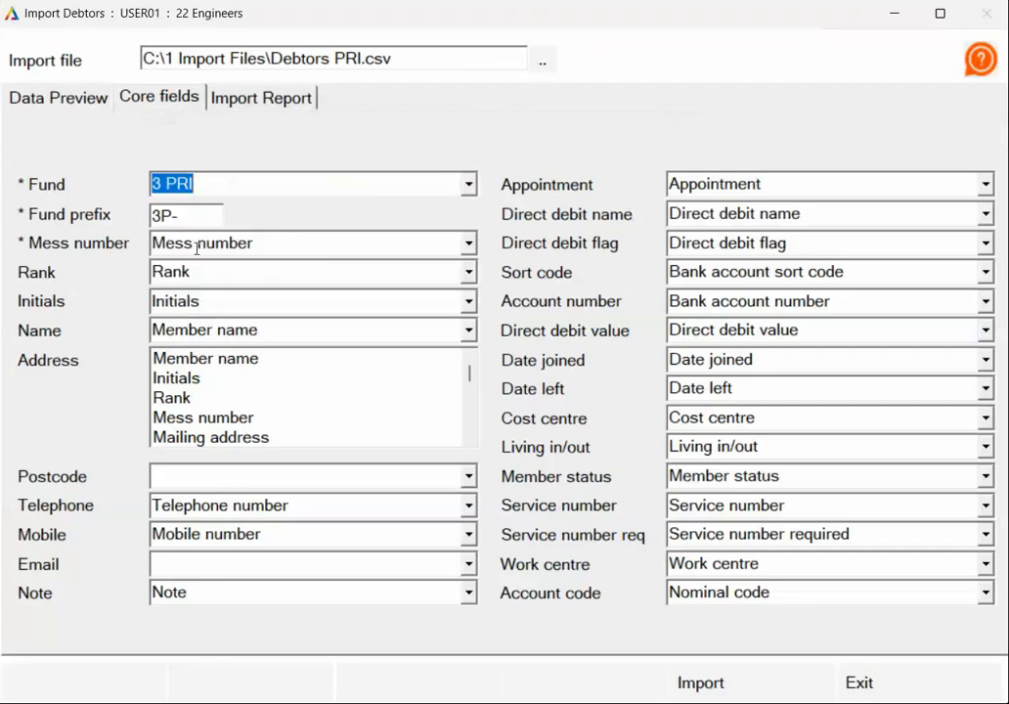
left_click(223, 437)
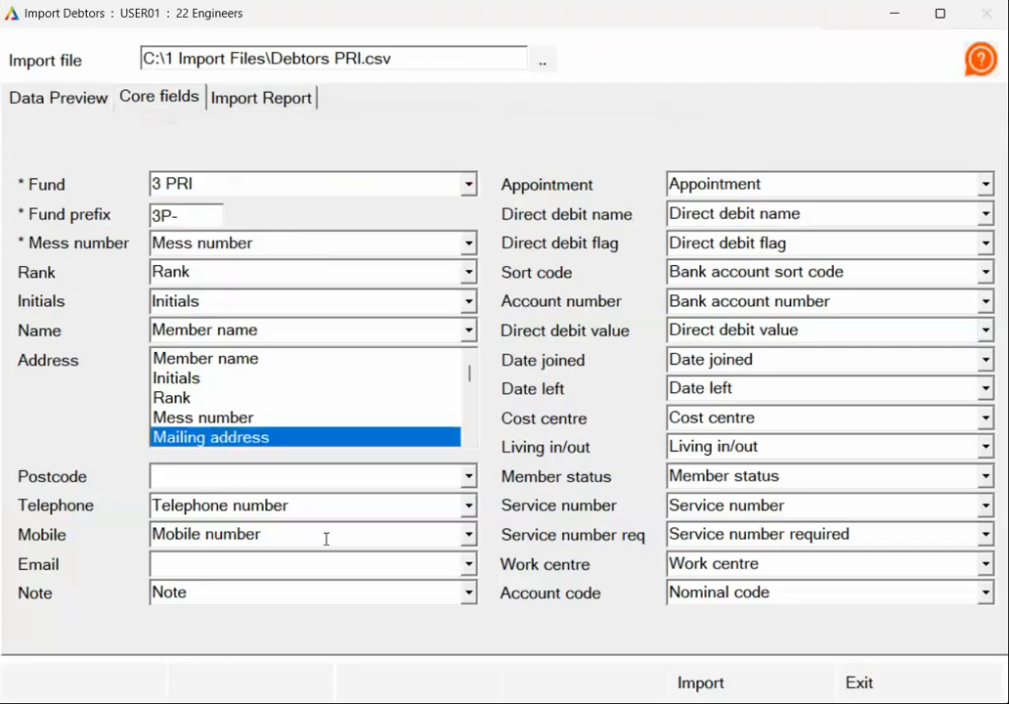
- Import the PRI debtors, confirm the import of members, and exit the debtor import
left_click(735, 688)
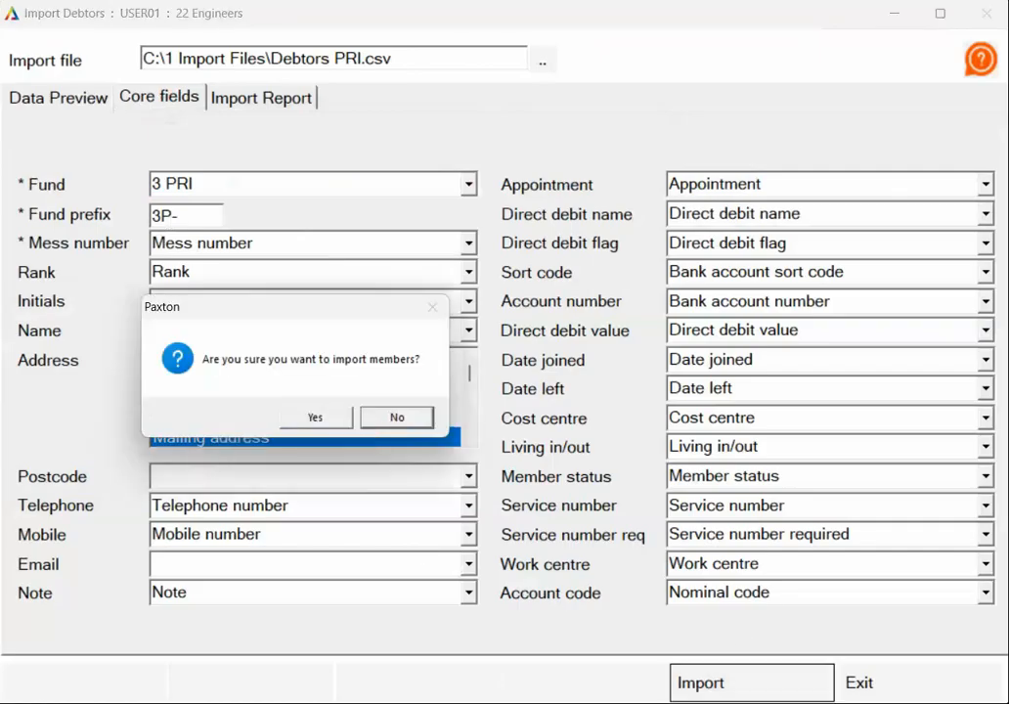
left_click(334, 427)
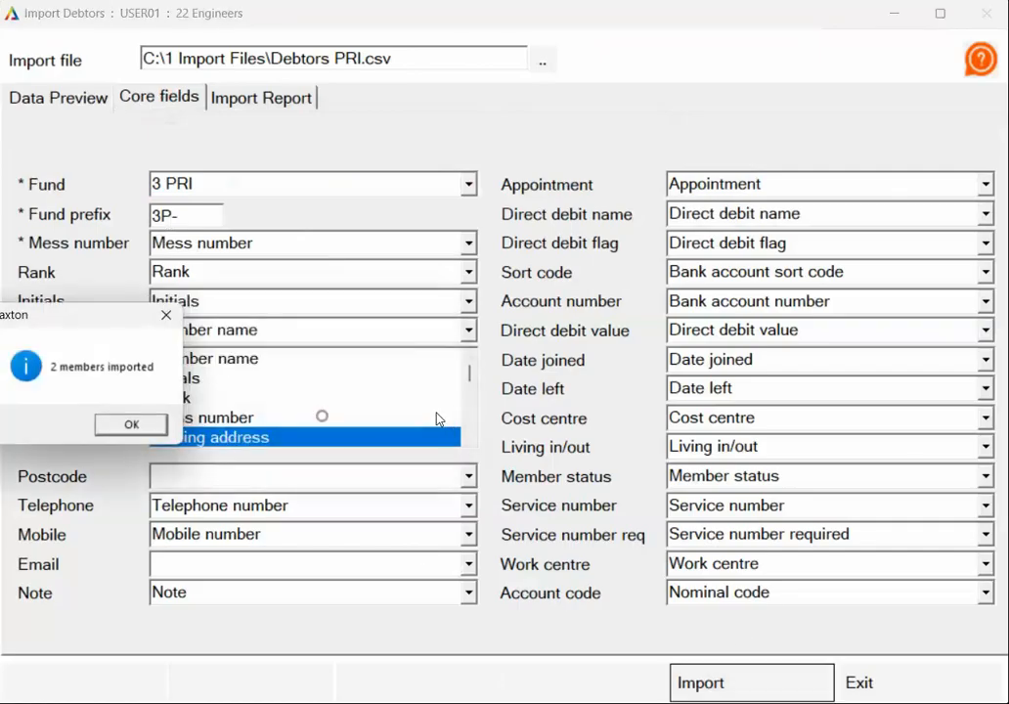
left_click(137, 428)
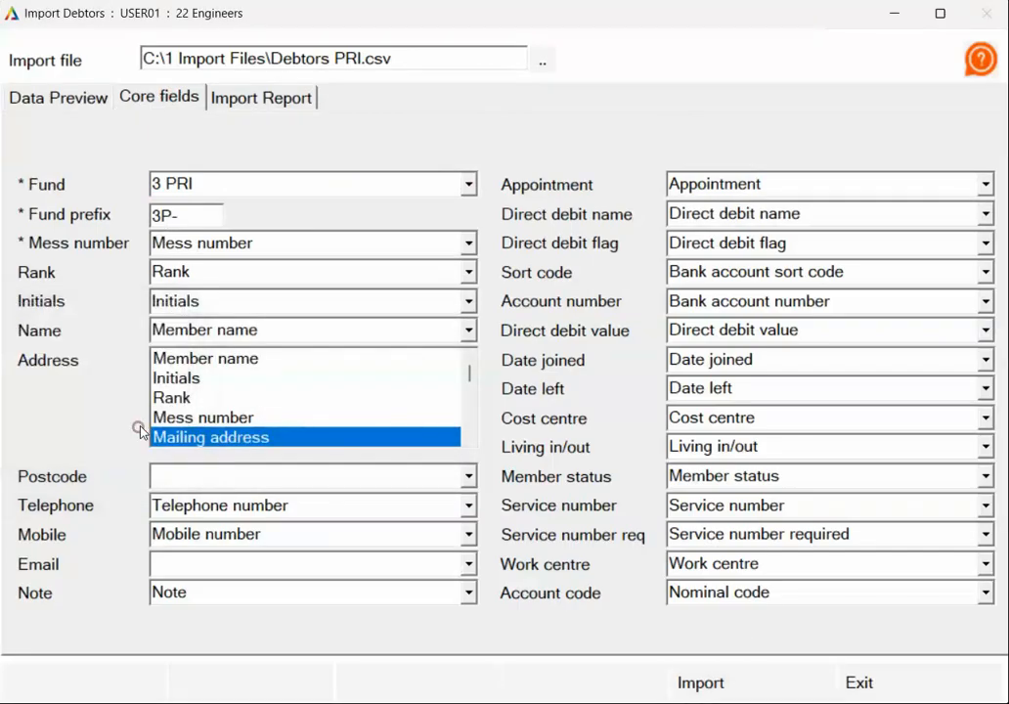
left_click(897, 688)
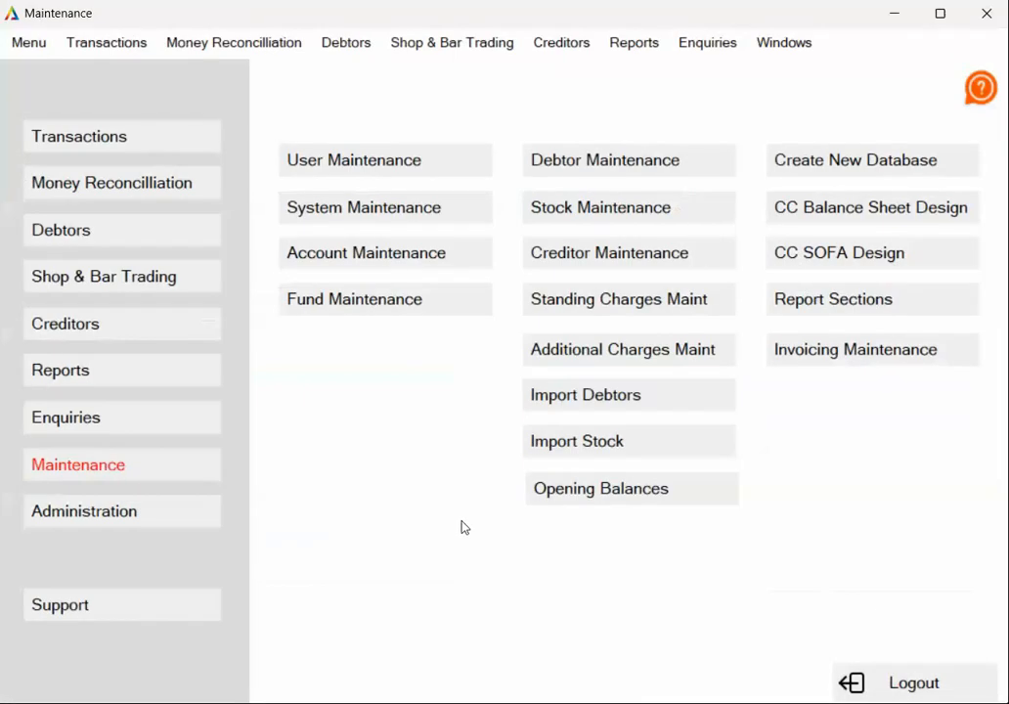
- Add a creditor named Summer Ball with account code SBALL, record it, and exit creditor maintenance
left_click(99, 329)
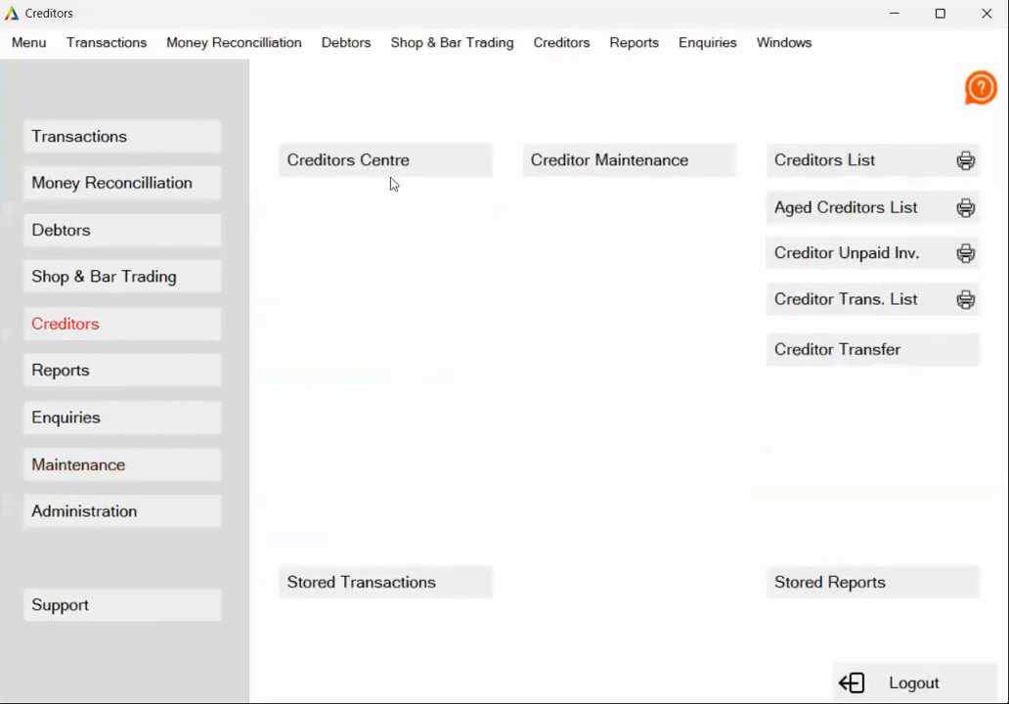
left_click(603, 159)
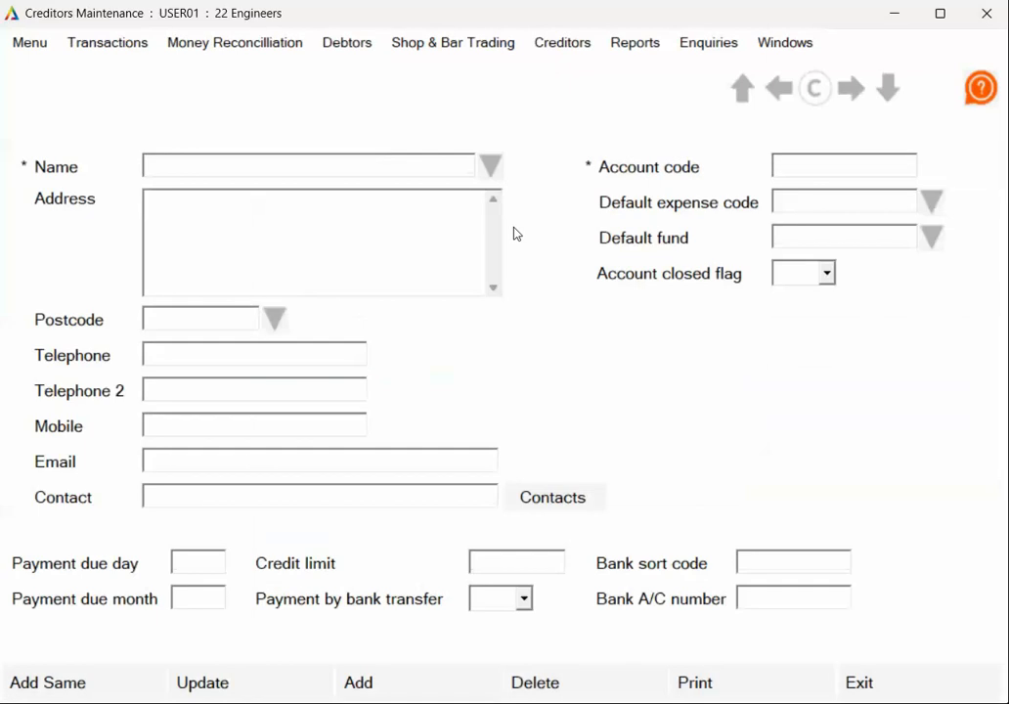
left_click(398, 686)
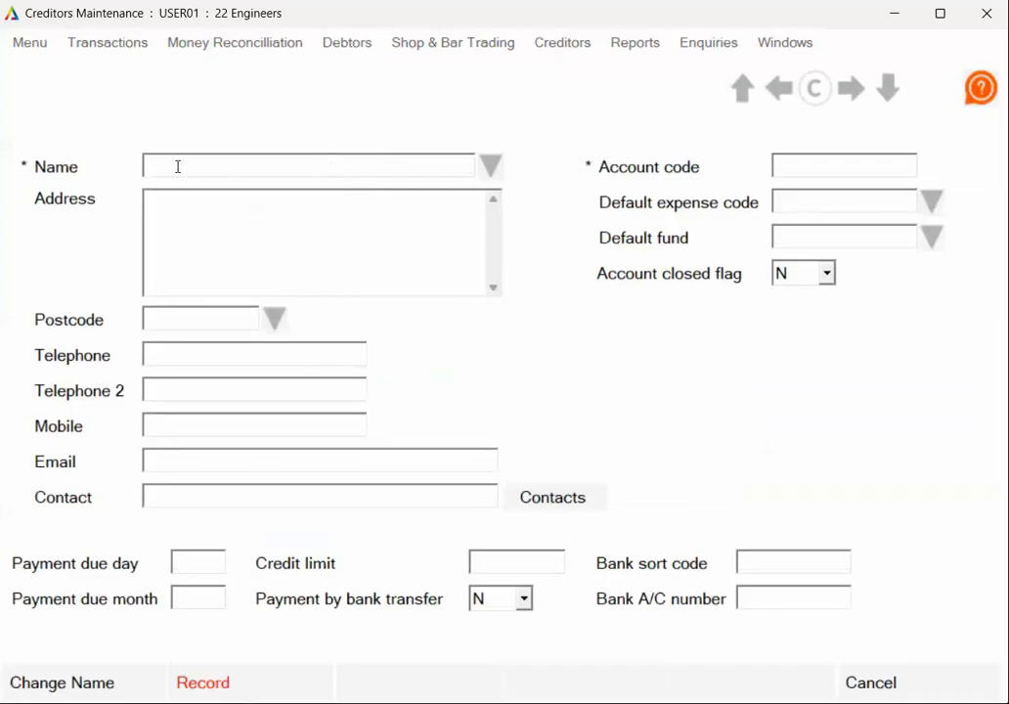
type("Summer Ball")
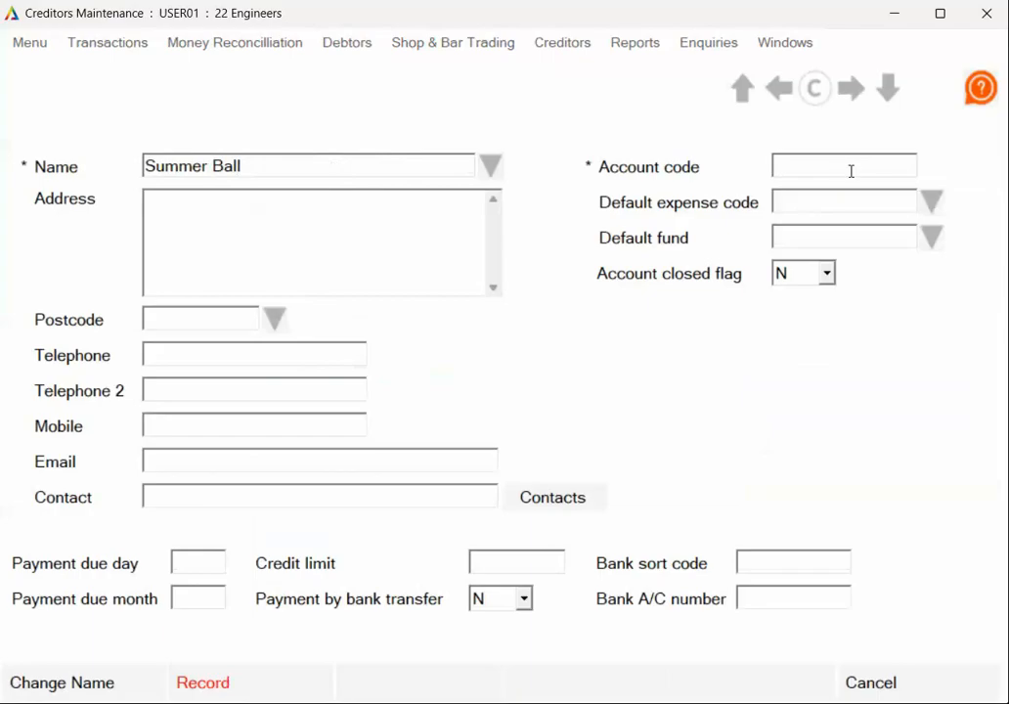
type("SBALL")
left_click(245, 689)
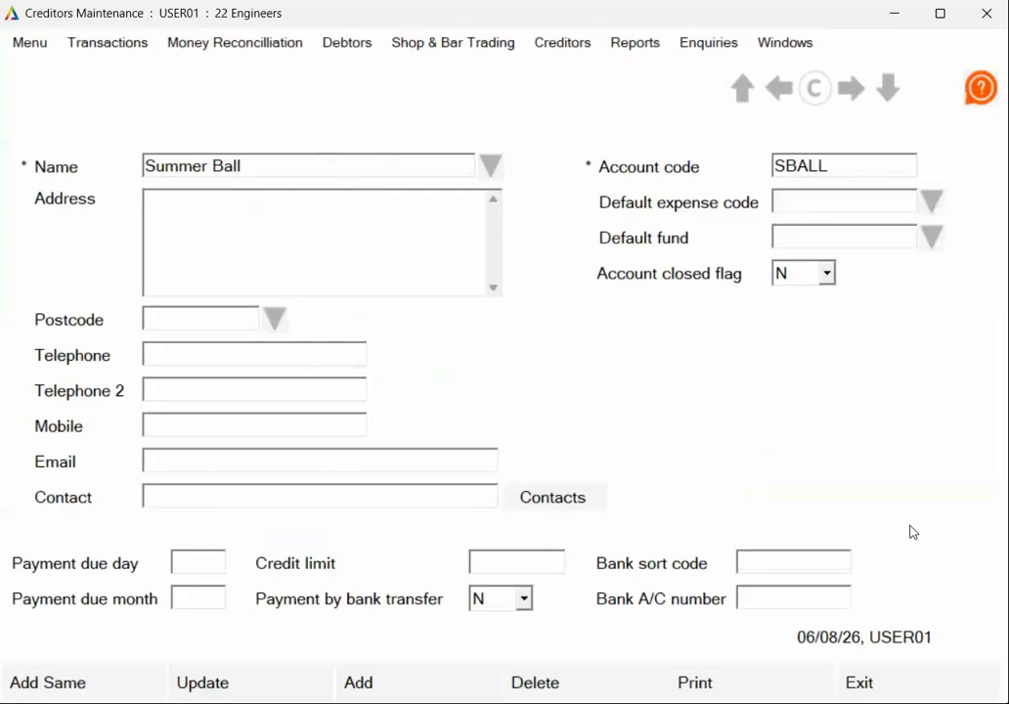
left_click(915, 687)
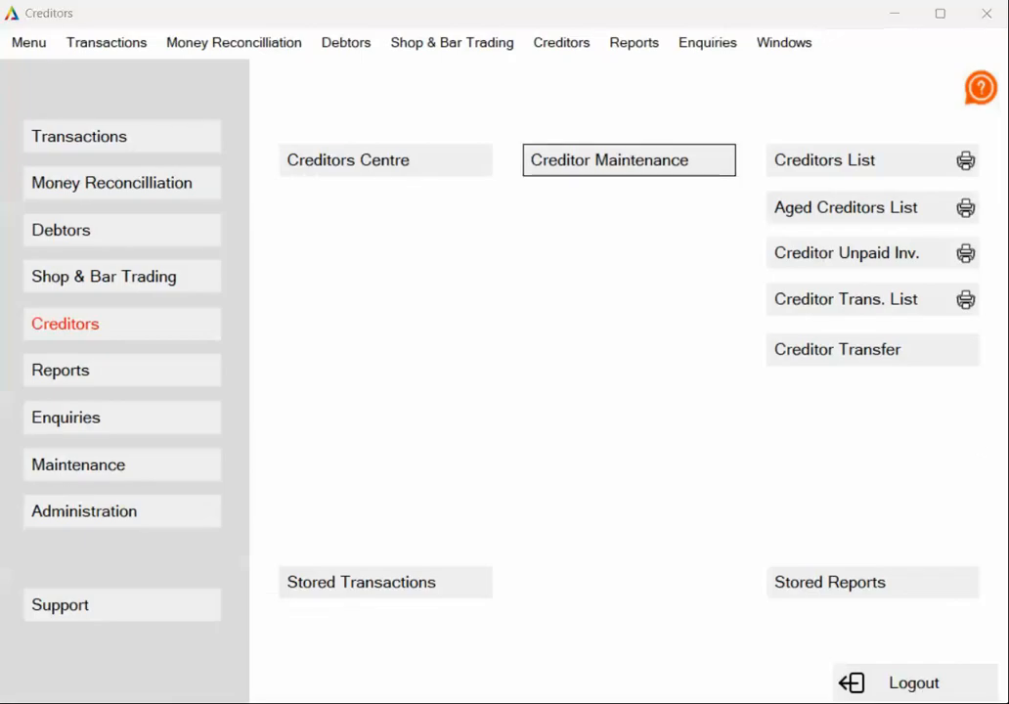
- Start a new user in User Maintenance with user code USER02 and enter the person's full name as user name
left_click(150, 473)
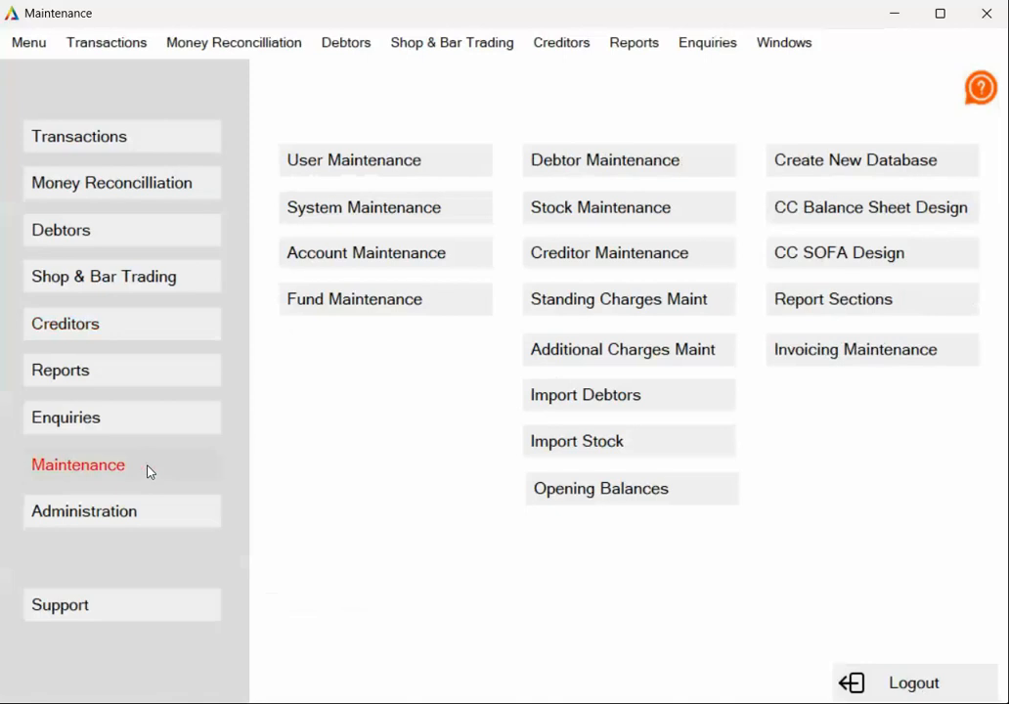
left_click(361, 164)
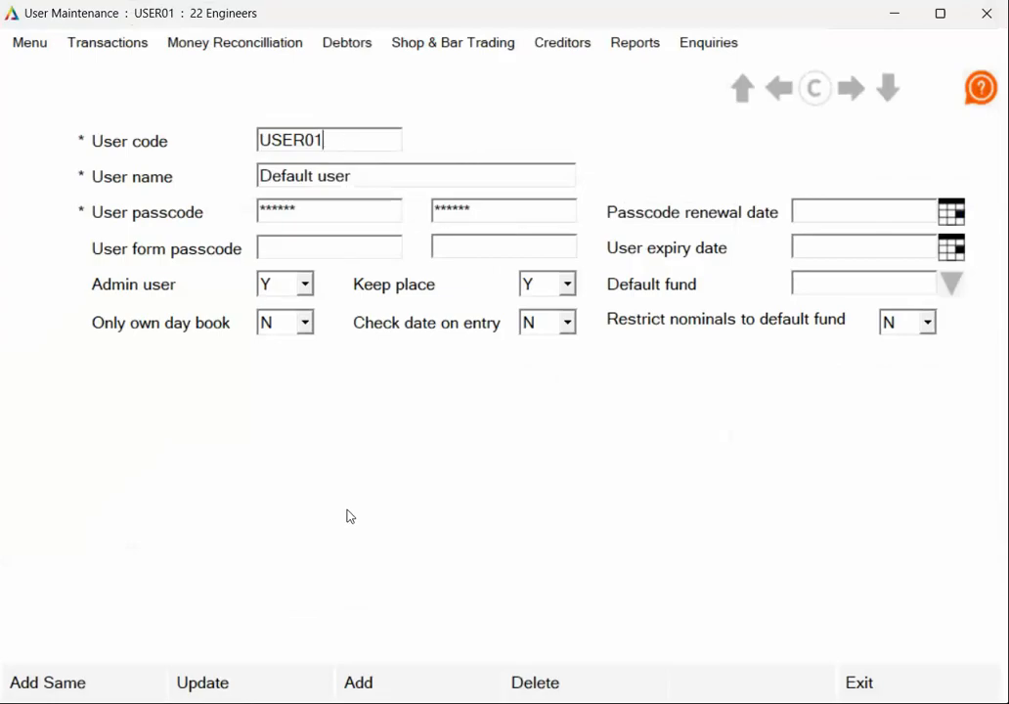
left_click(408, 689)
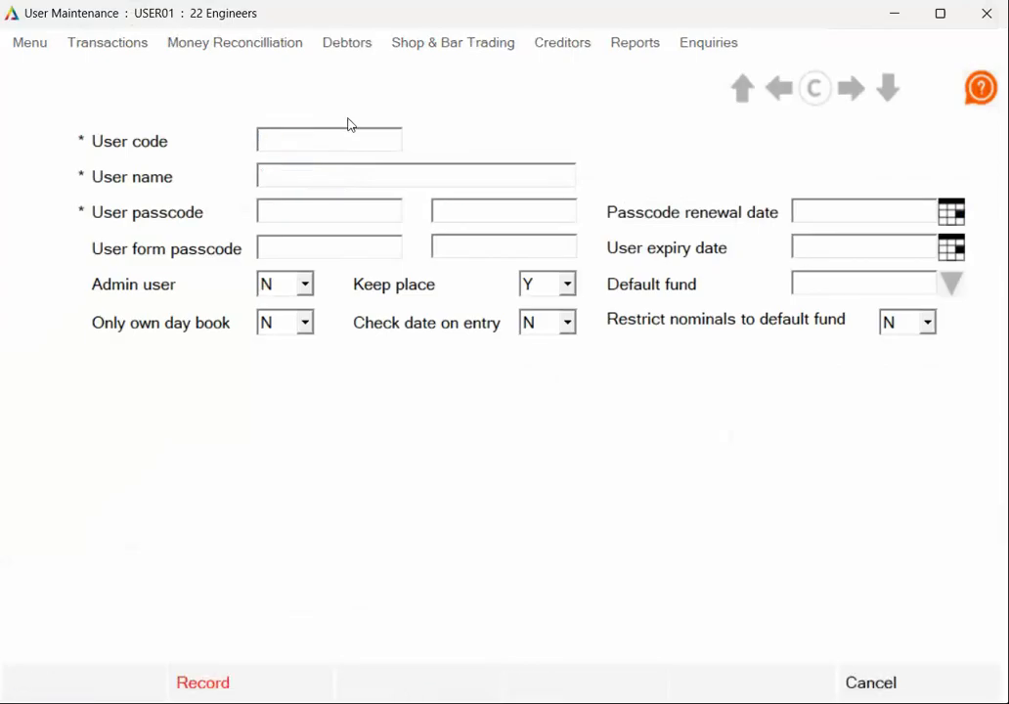
type("USER02")
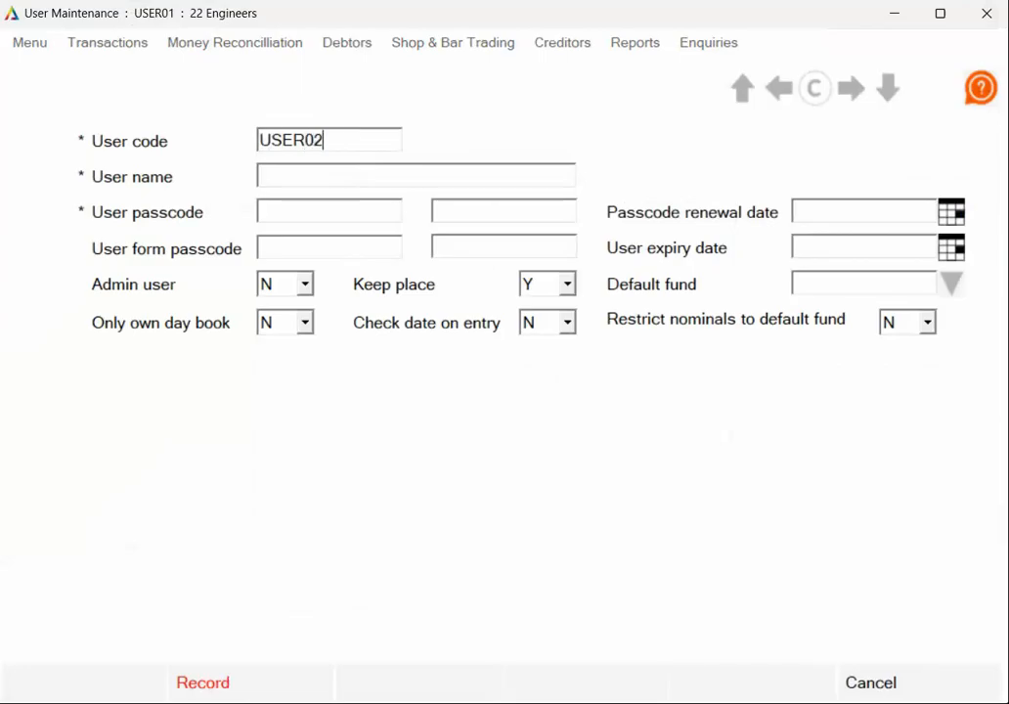
left_click(324, 179)
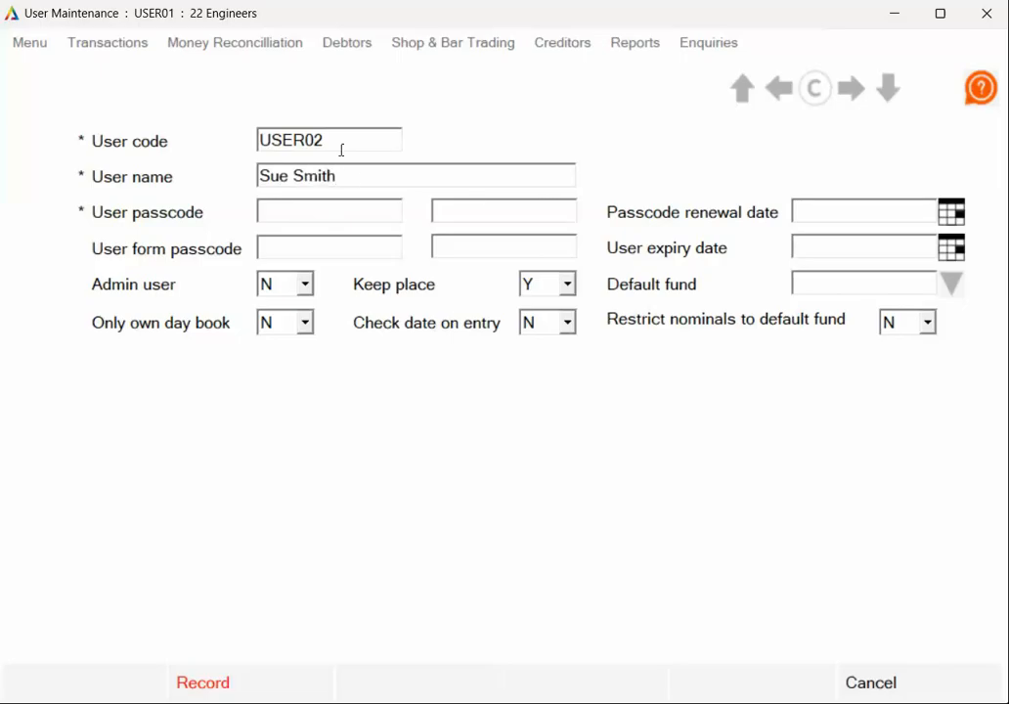
- Enter the user passcode for USER02 and repeat it in the confirmation field
left_click(338, 211)
type("******")
left_click(497, 213)
type("******")
- Set Admin user to Y for USER02, record the new user, and exit user maintenance
left_click(306, 285)
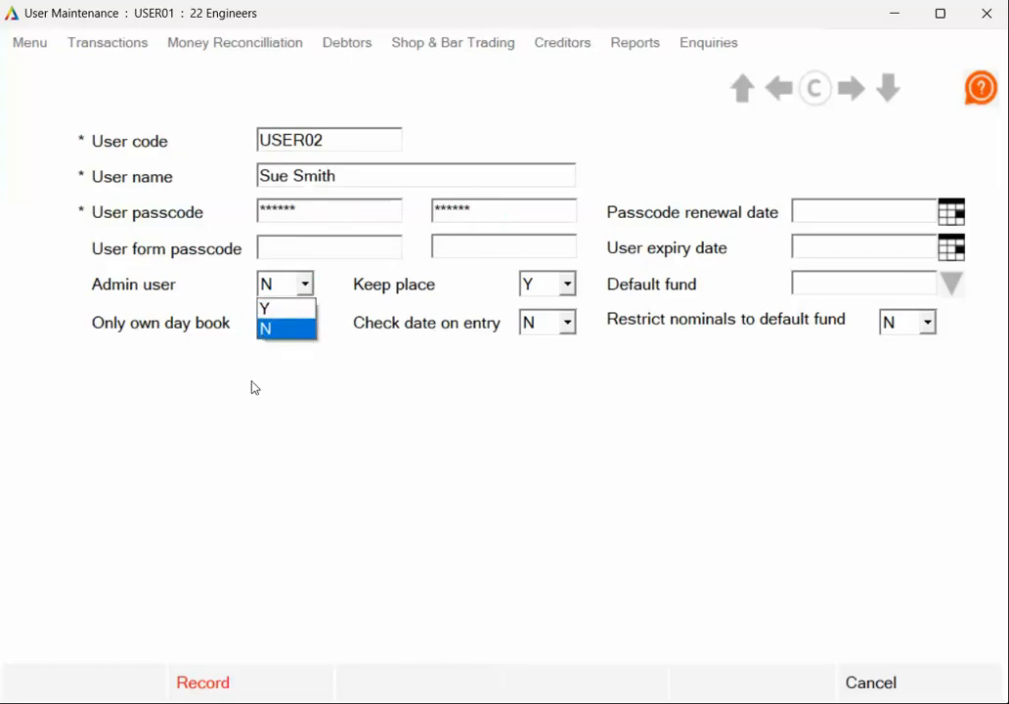
left_click(299, 310)
left_click(318, 492)
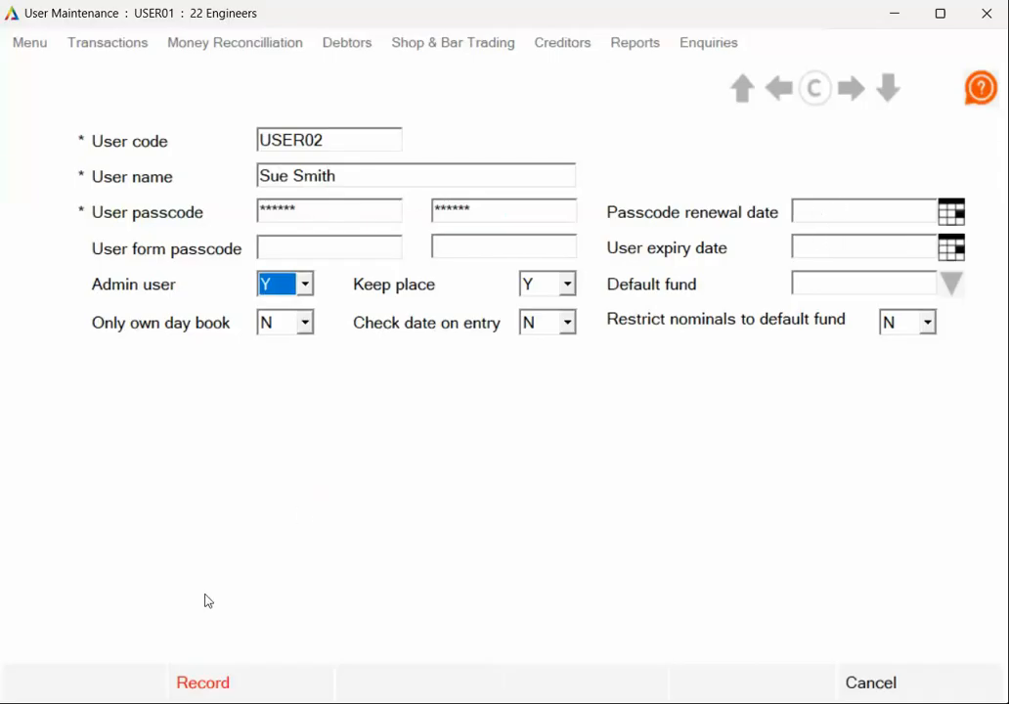
left_click(262, 677)
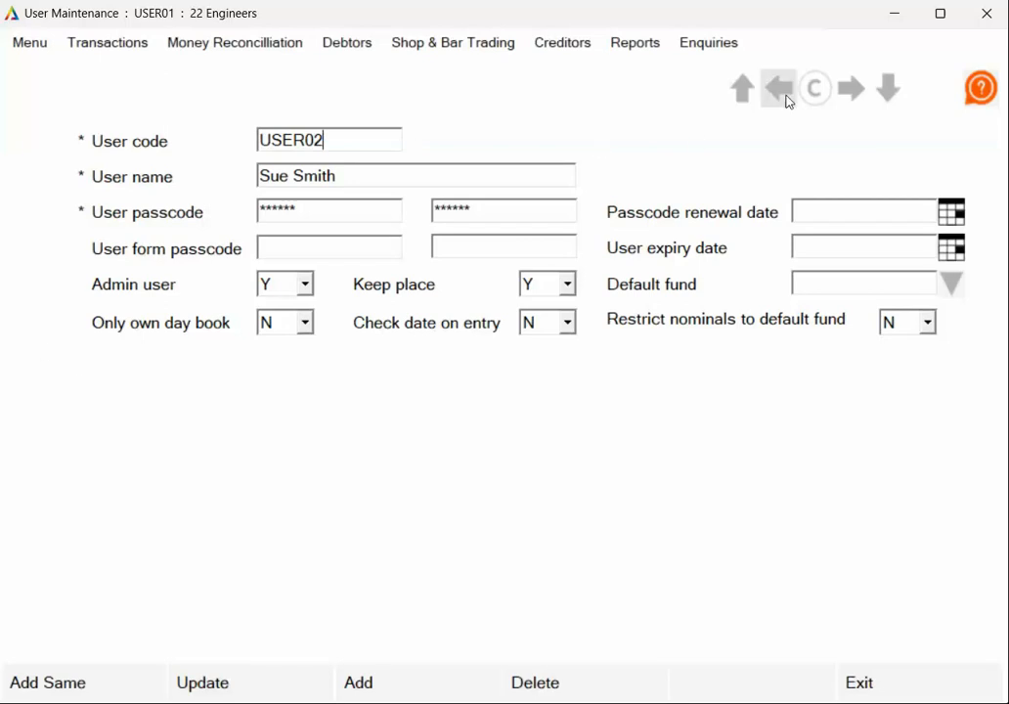
left_click(742, 90)
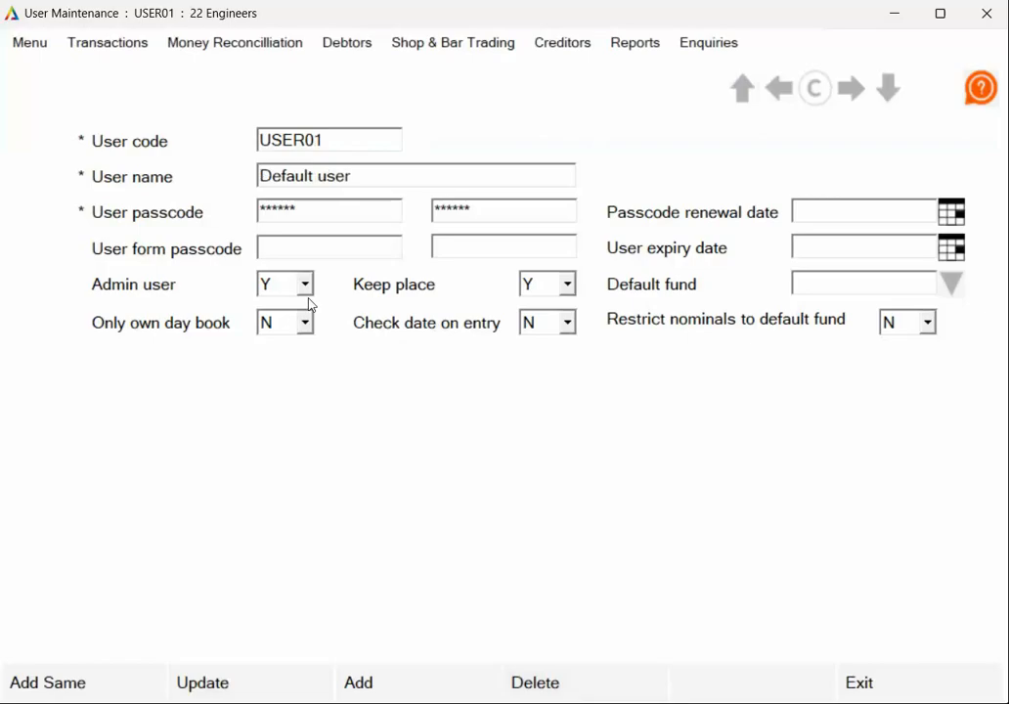
left_click(929, 687)
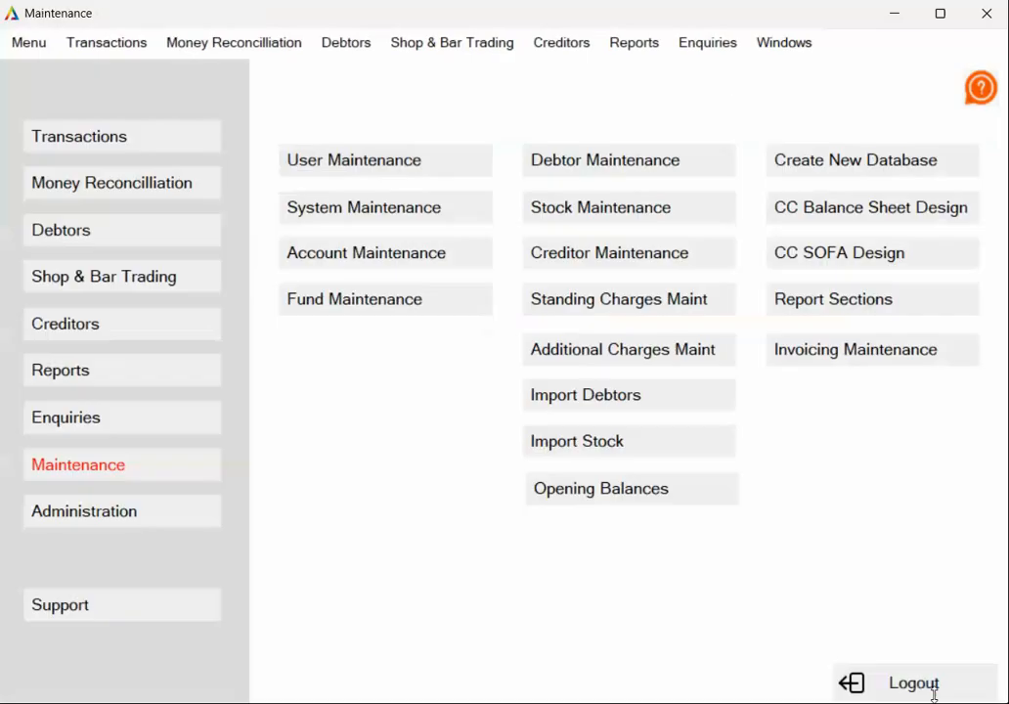
- Open the opening balances entry and set the opening balances date to 30/04/26
left_click(385, 253)
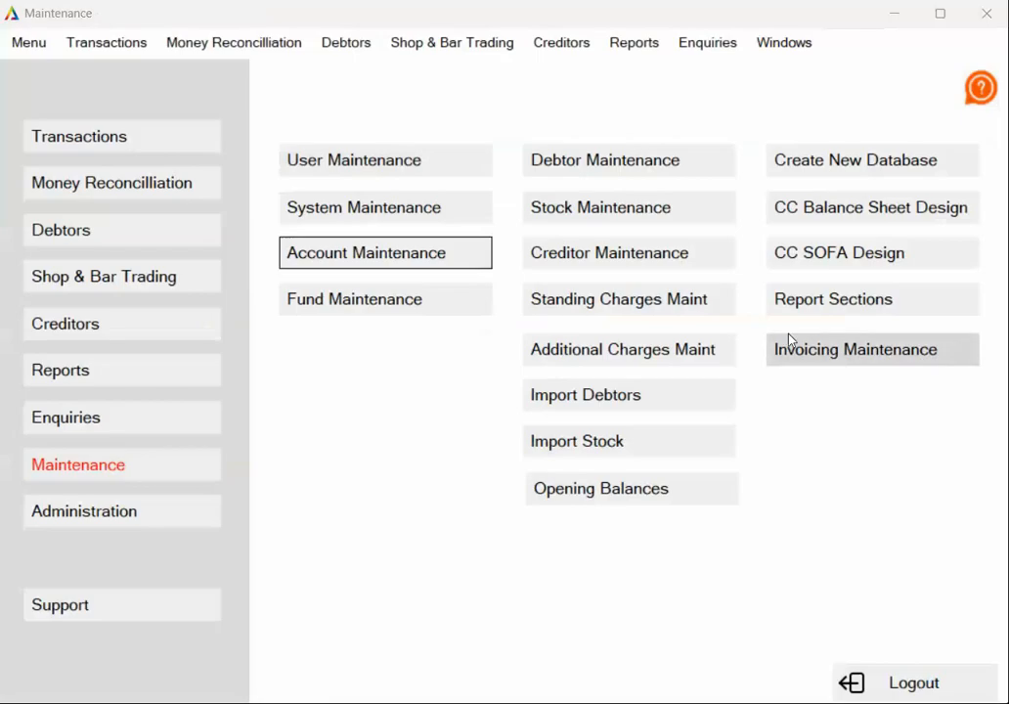
left_click(660, 486)
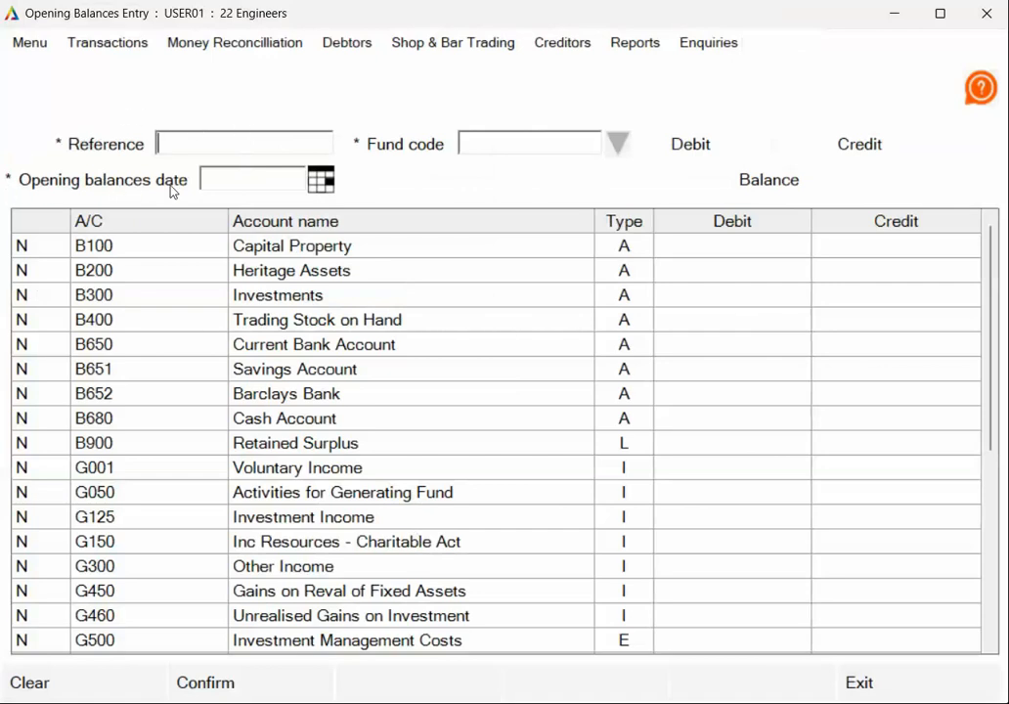
left_click(223, 180)
type("30/04")
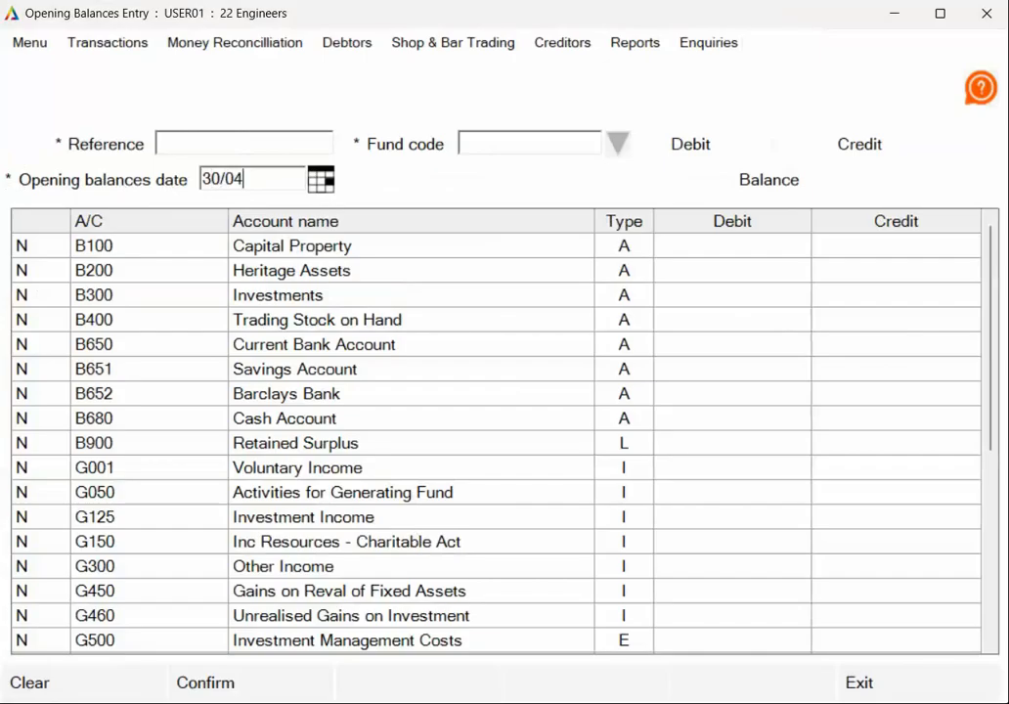
type("/26")
- Set the opening balances reference to OB OFF MESS and the fund code to 1 Officers
left_click(242, 140)
type("OB OFF MESS")
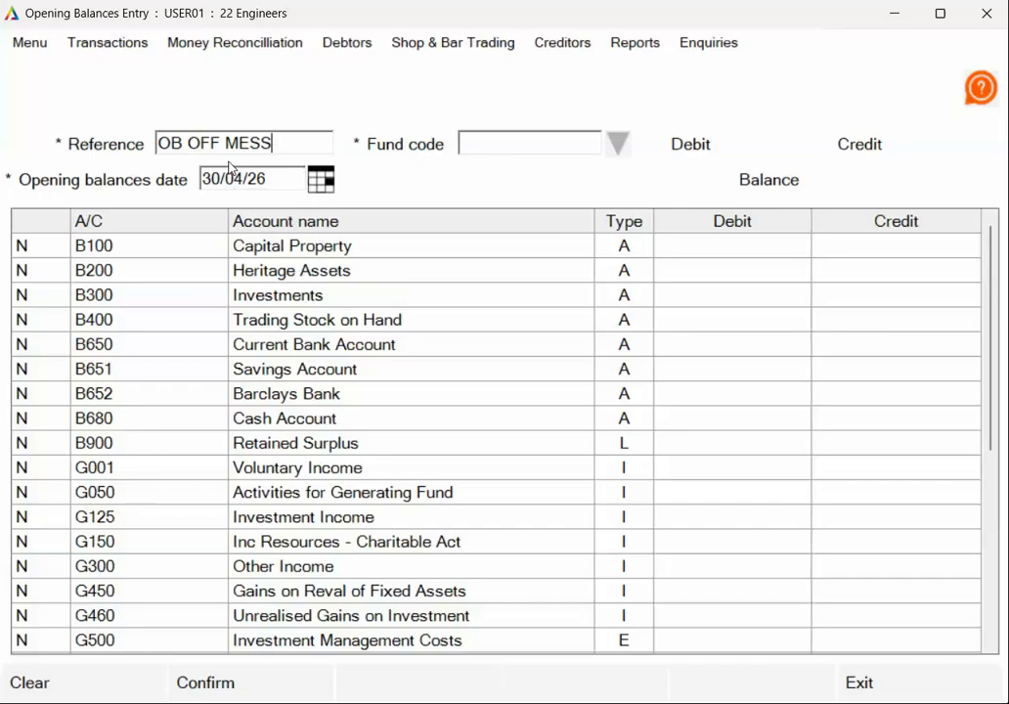
left_click(612, 143)
left_click(537, 198)
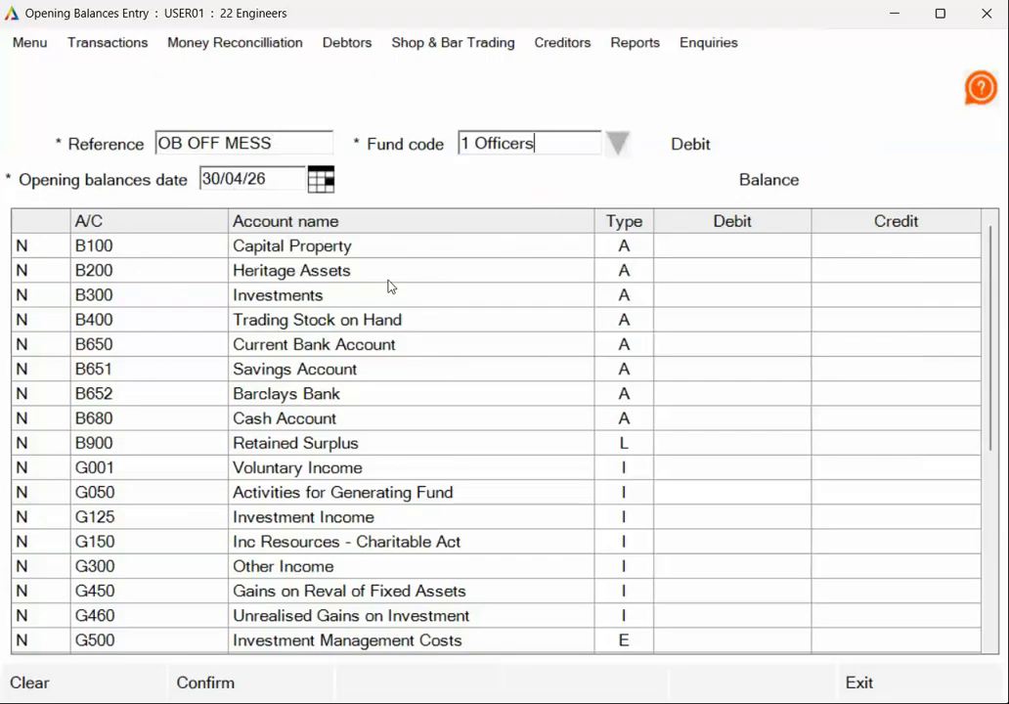
- Enter opening debits of 40000 for B300 Investments and 20000 for B650 Current Bank Account
left_click(736, 319)
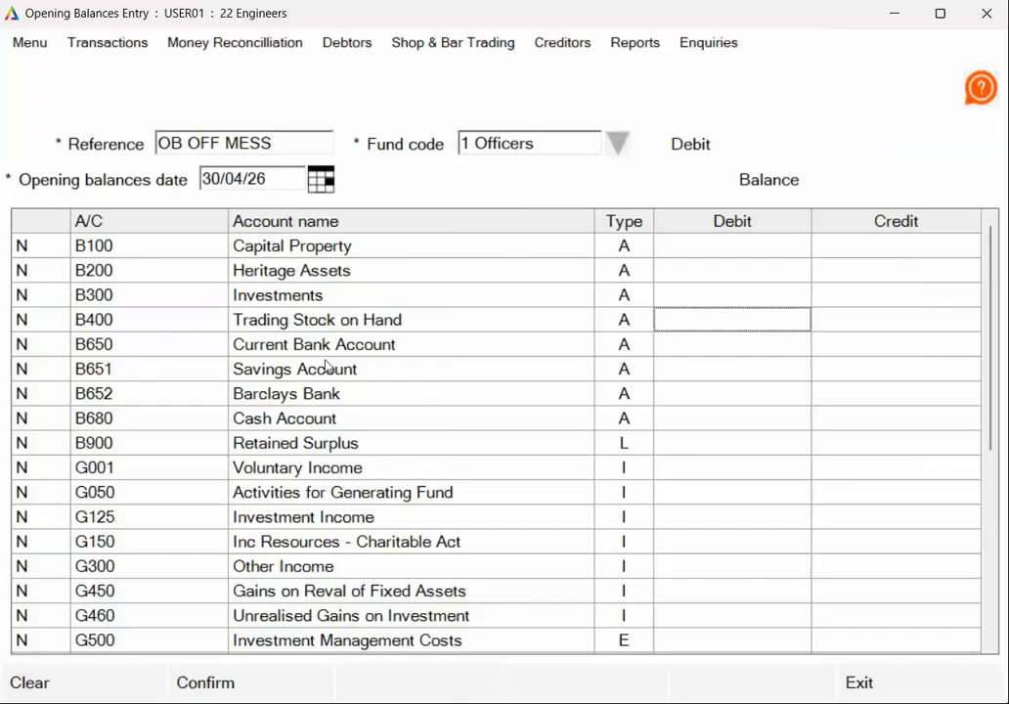
left_click(699, 296)
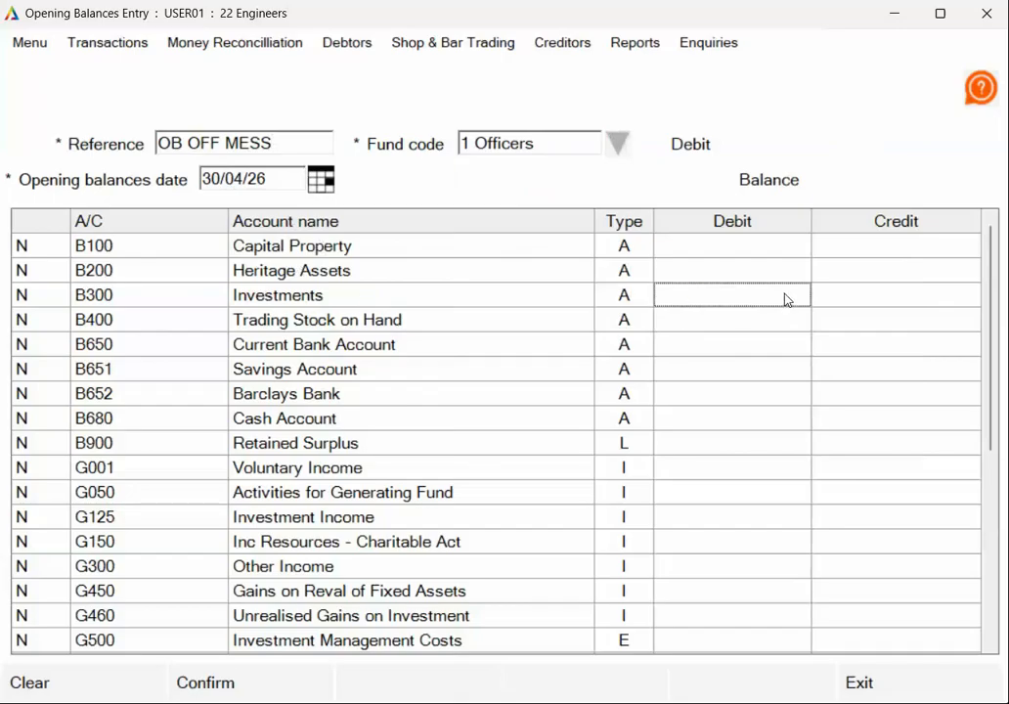
type("40000")
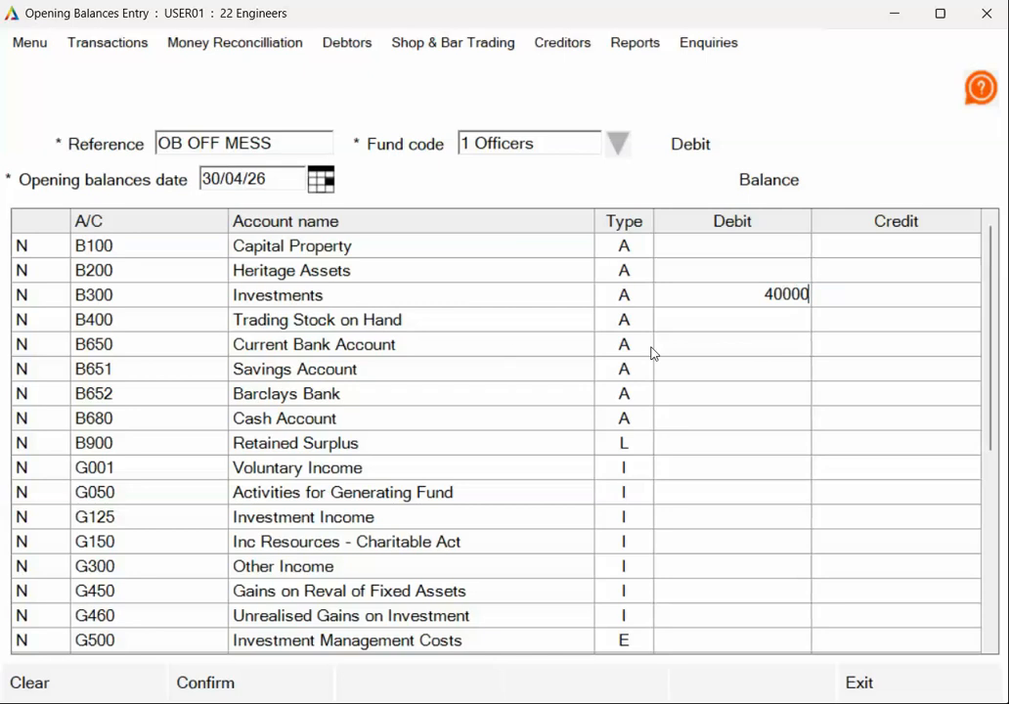
left_click(764, 349)
type("20000")
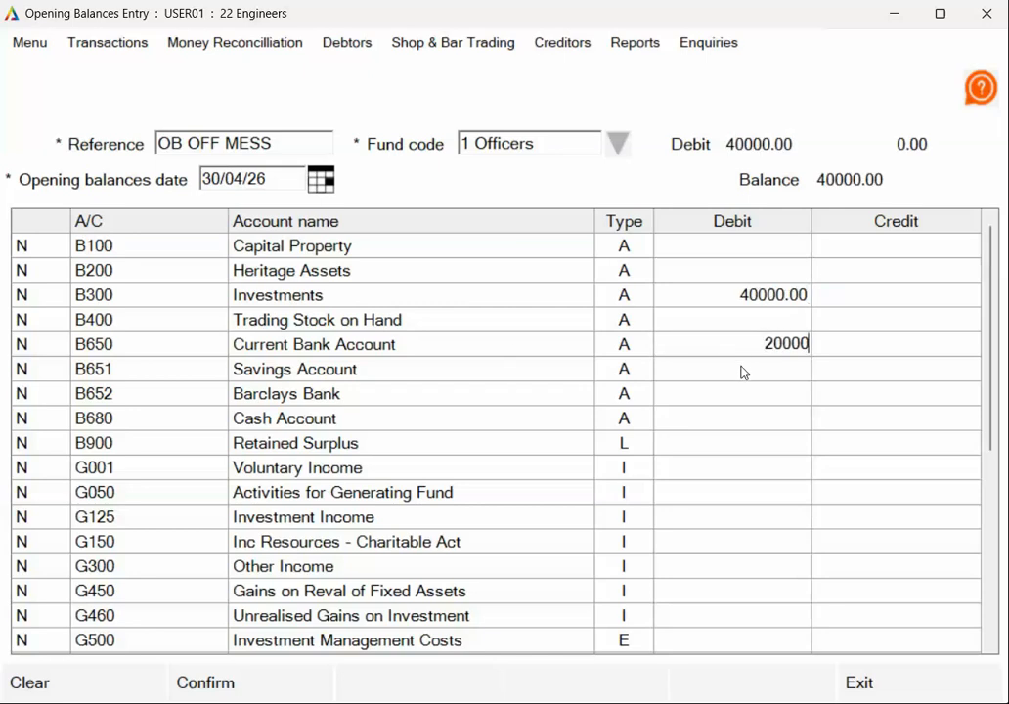
- Enter opening debits of 10000 for B651 Savings Account and 150 for B680 Cash Account
left_click(772, 377)
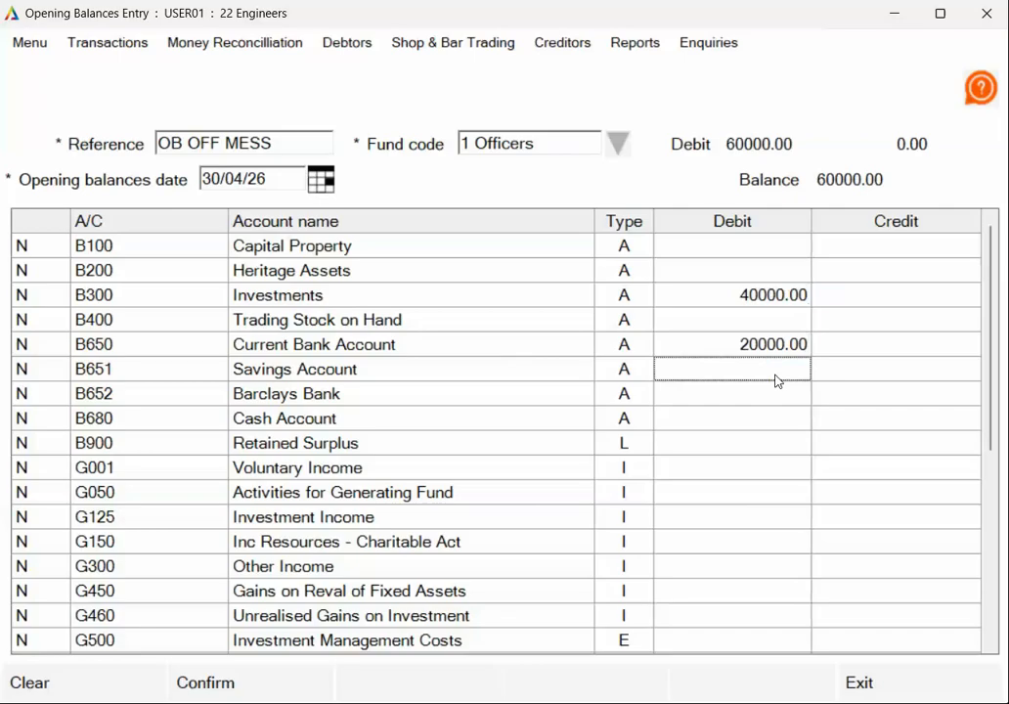
type("10000")
key("Return")
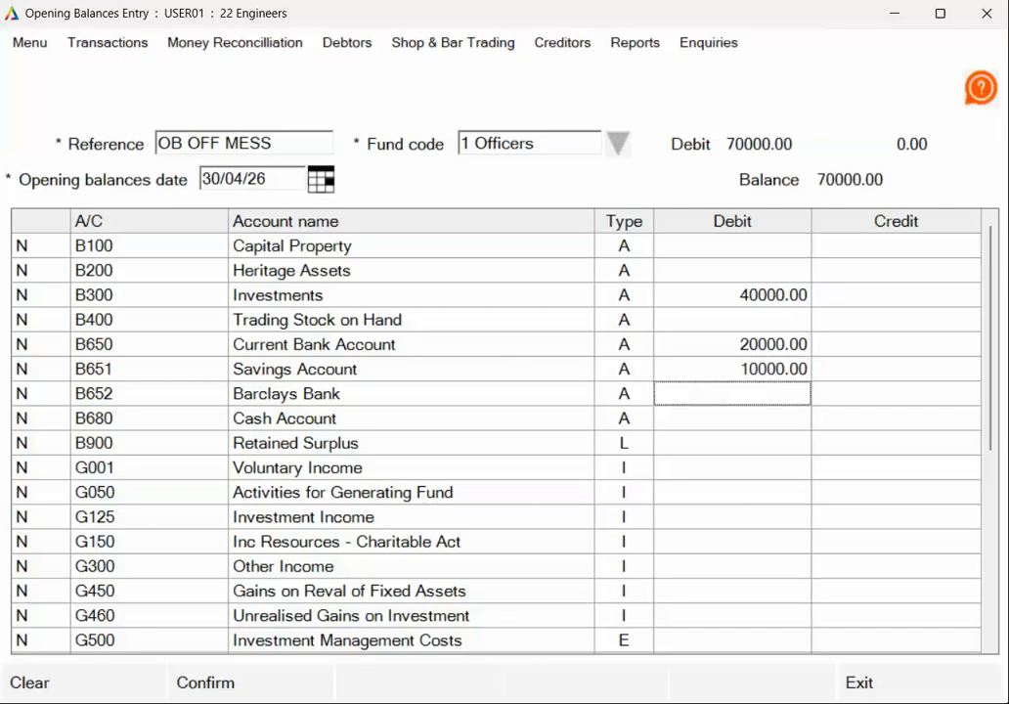
key("Return")
type("150")
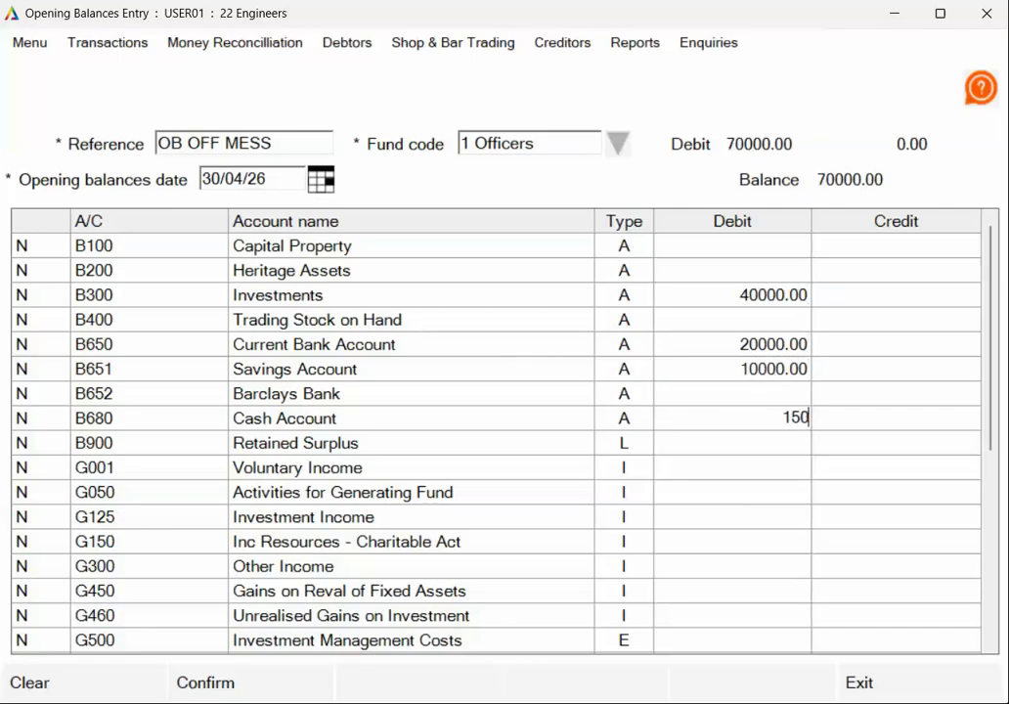
key("Return")
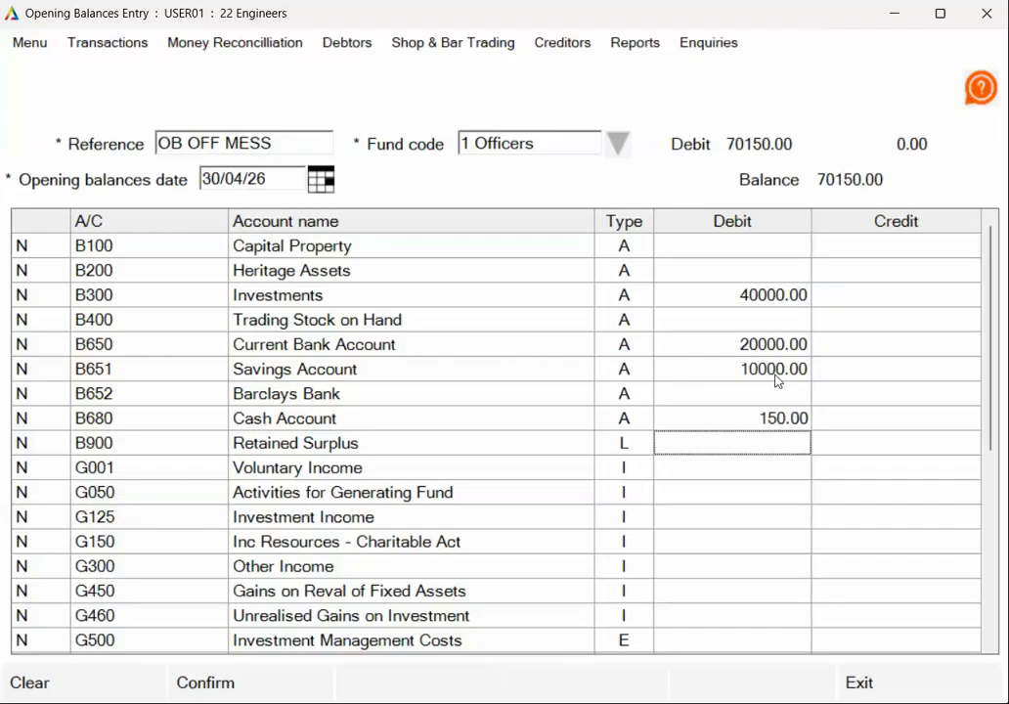
- Enter an opening credit of 70150 for B900 Retained Surplus
key("Tab")
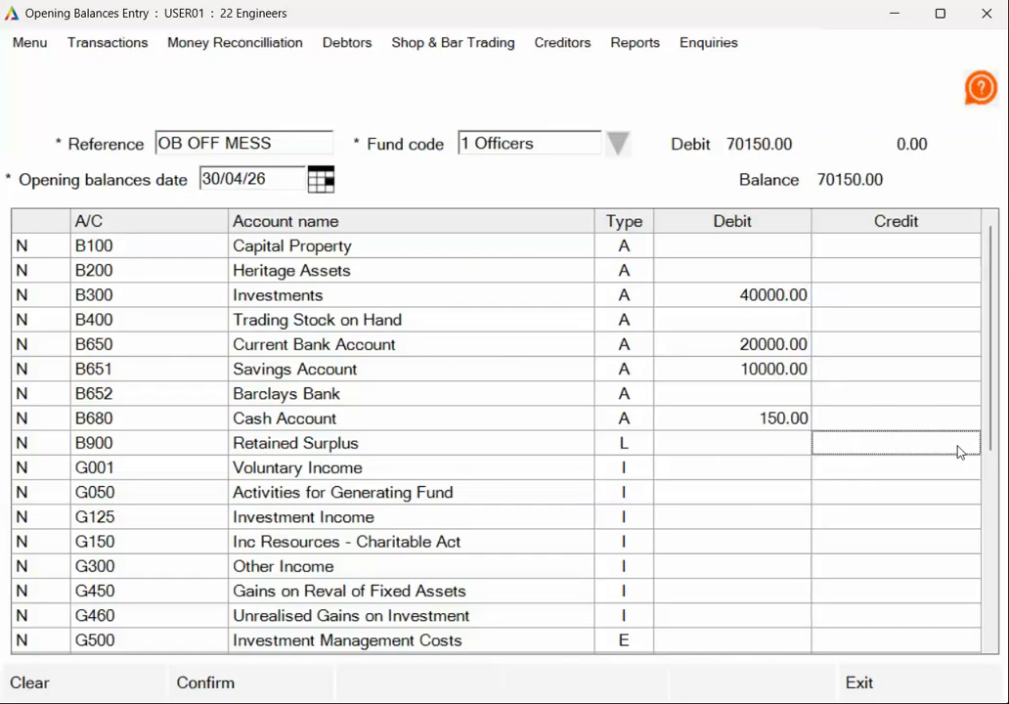
type("7")
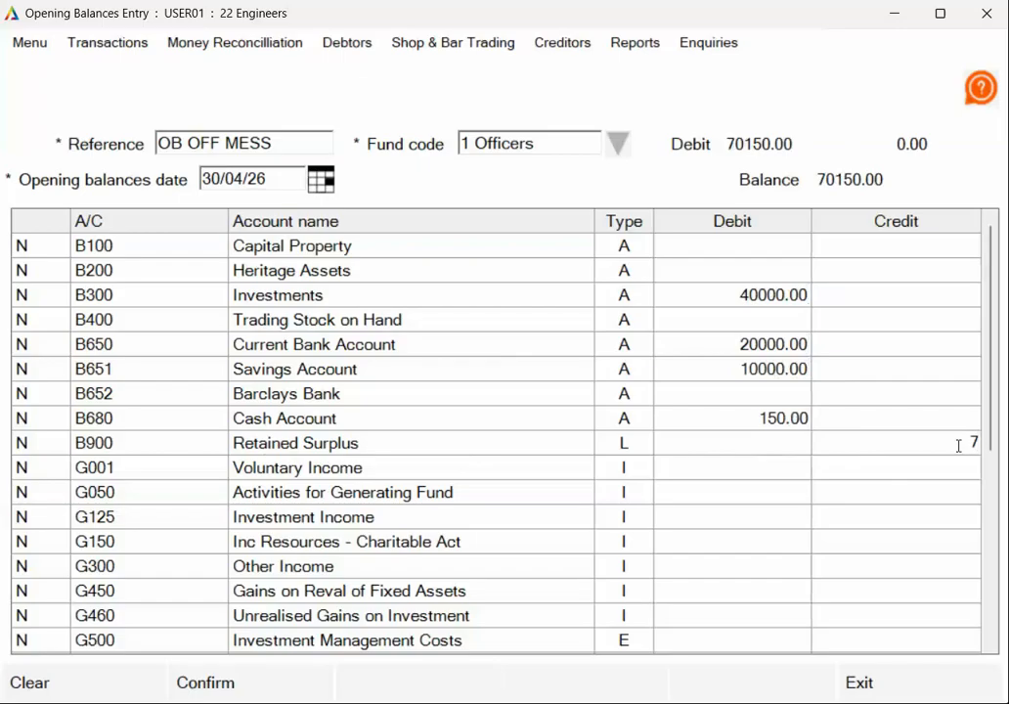
type("0150")
key("Return")
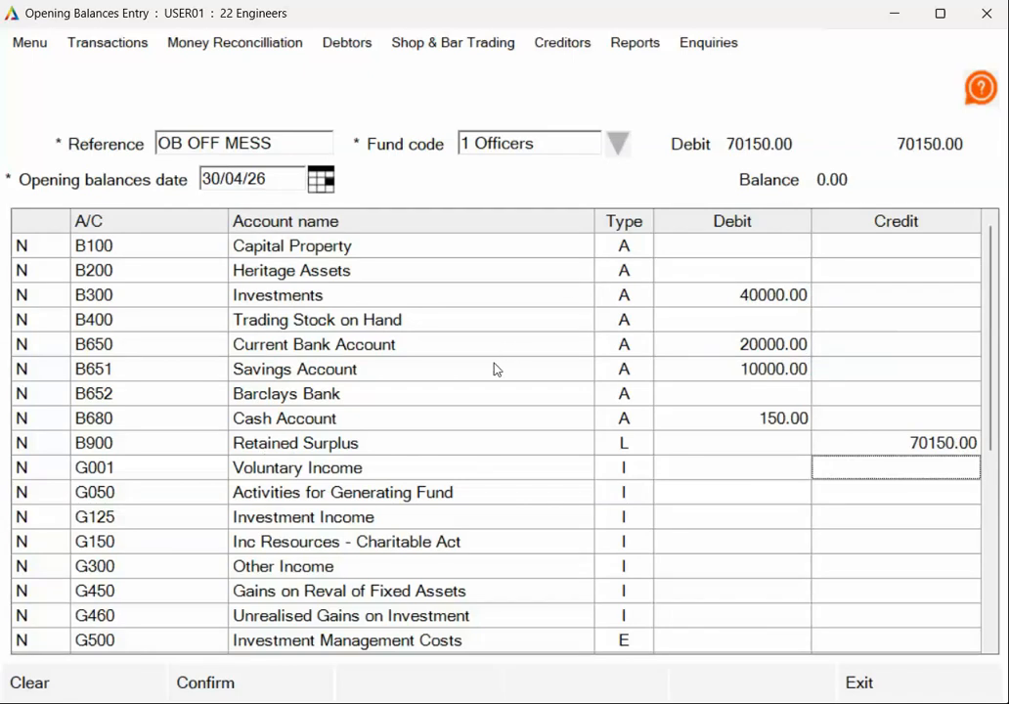
- Check through the list of accounts, then confirm and record the Officers Mess opening balances
scroll(496, 373, "down", 3)
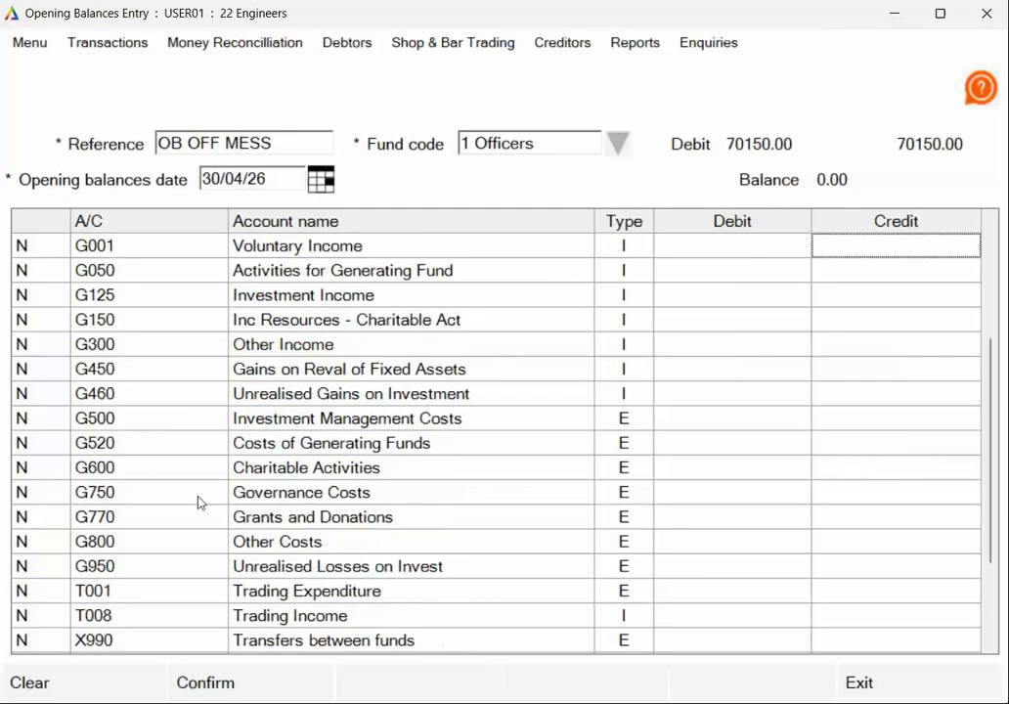
scroll(209, 492, "up", 3)
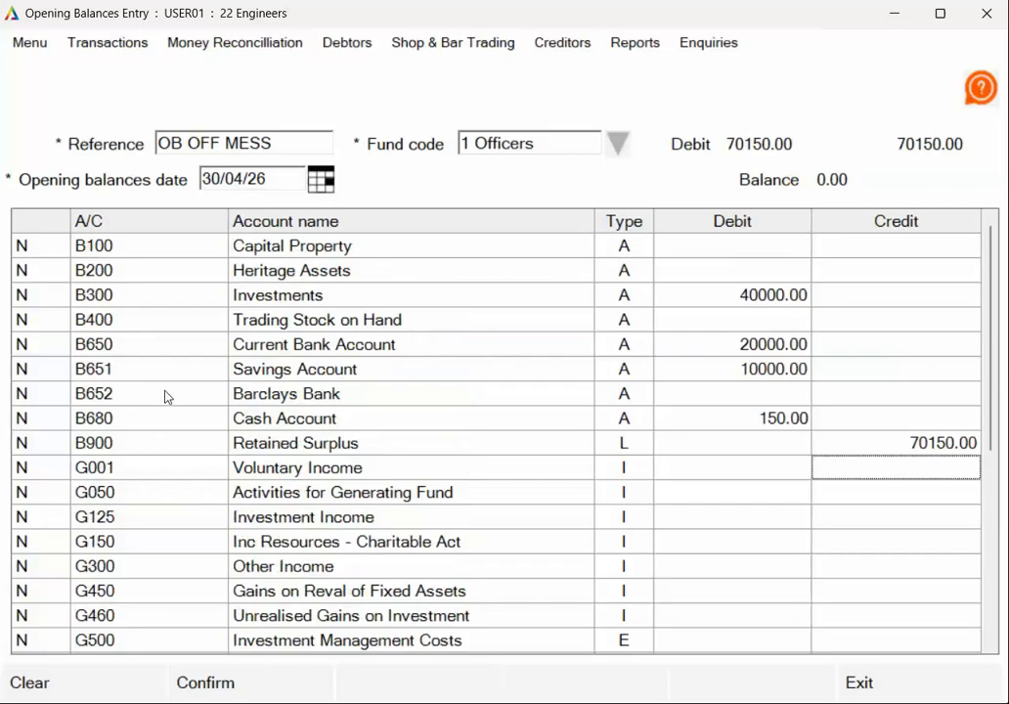
scroll(166, 397, "down", 4)
scroll(168, 389, "down", 1)
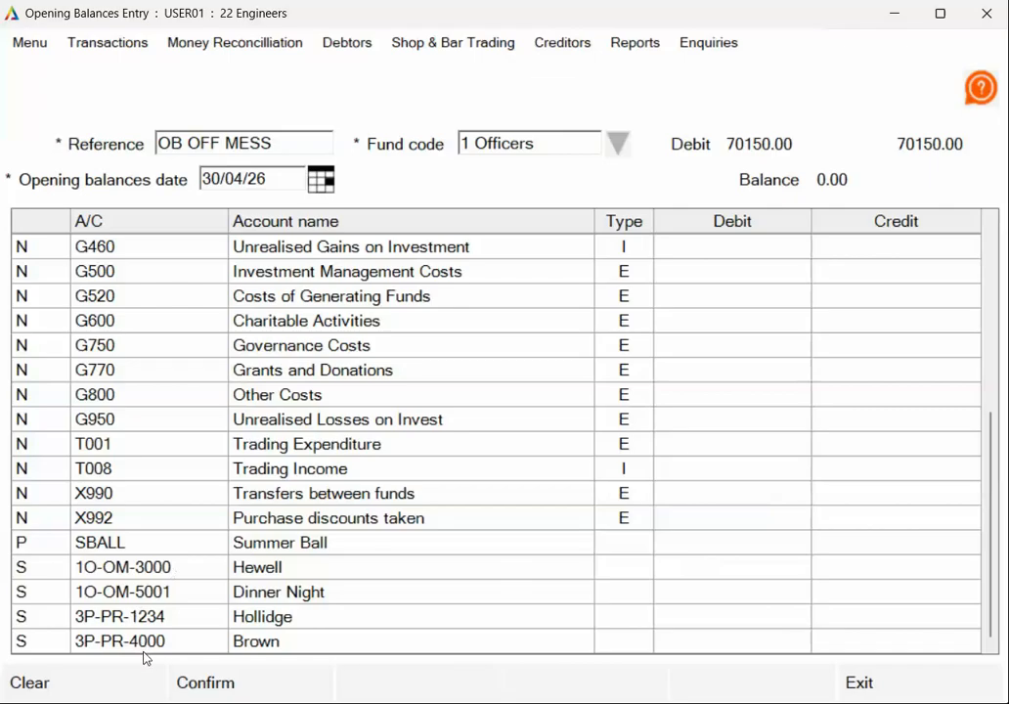
scroll(214, 431, "up", 4)
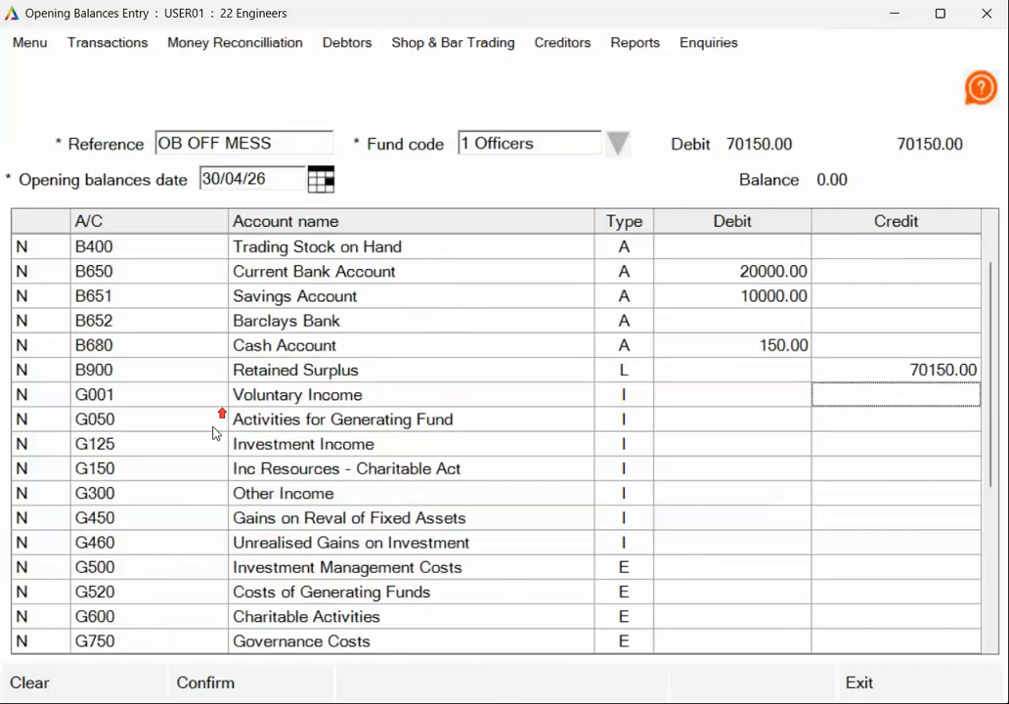
scroll(214, 431, "up", 1)
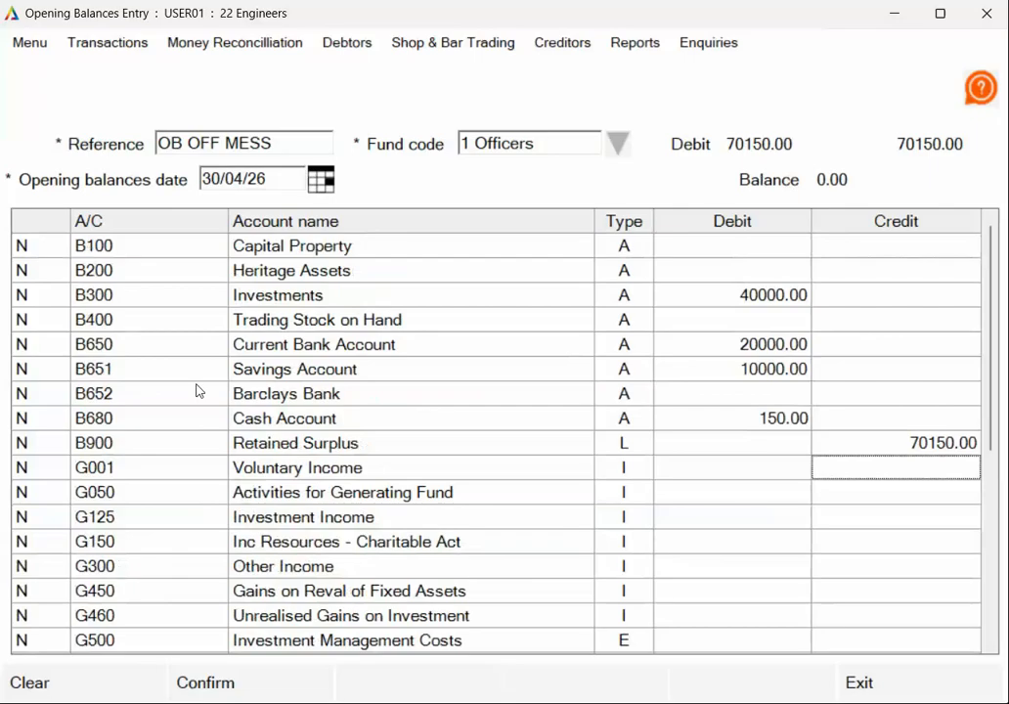
left_click(249, 682)
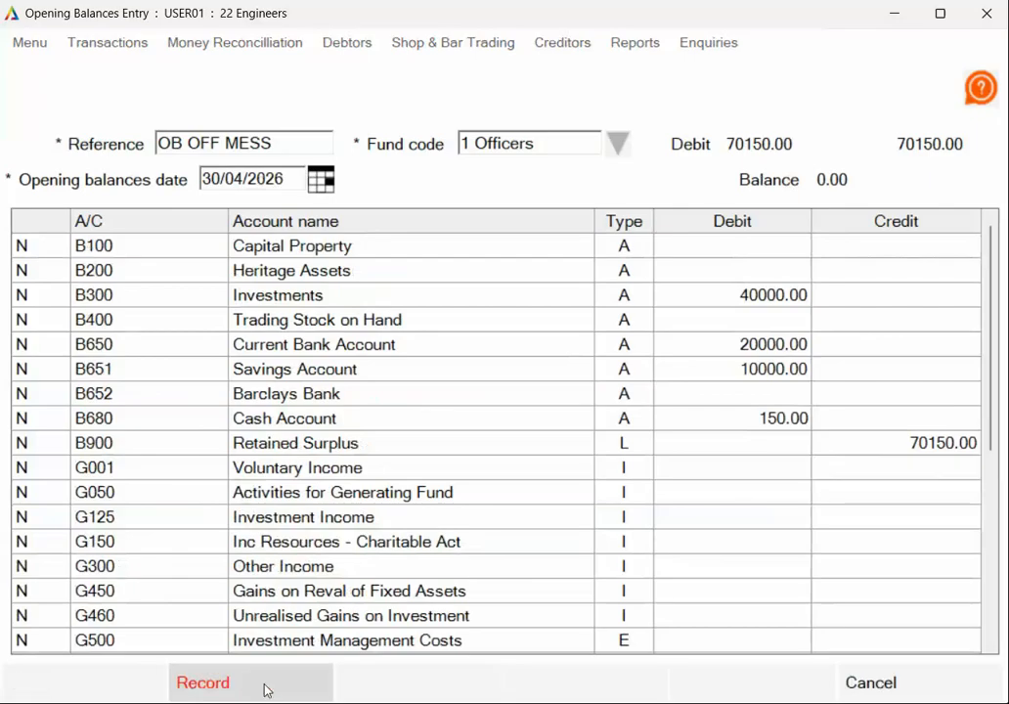
left_click(266, 690)
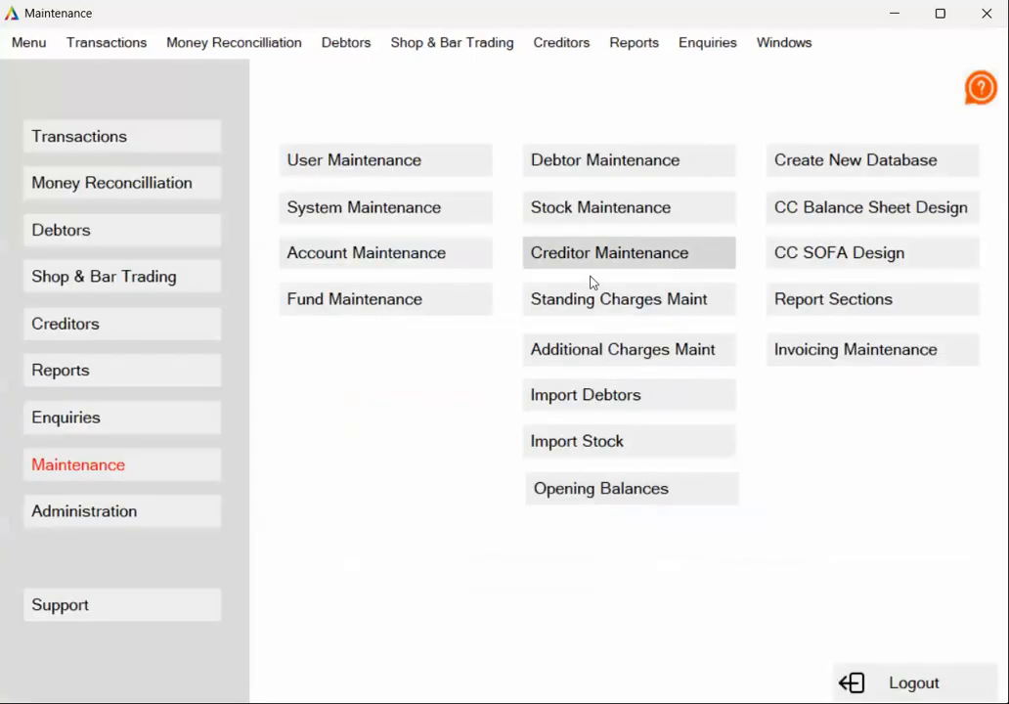
- Start another opening balances entry with reference OB OM ENT, fund code OM-ENT and date 30/04/26
left_click(649, 488)
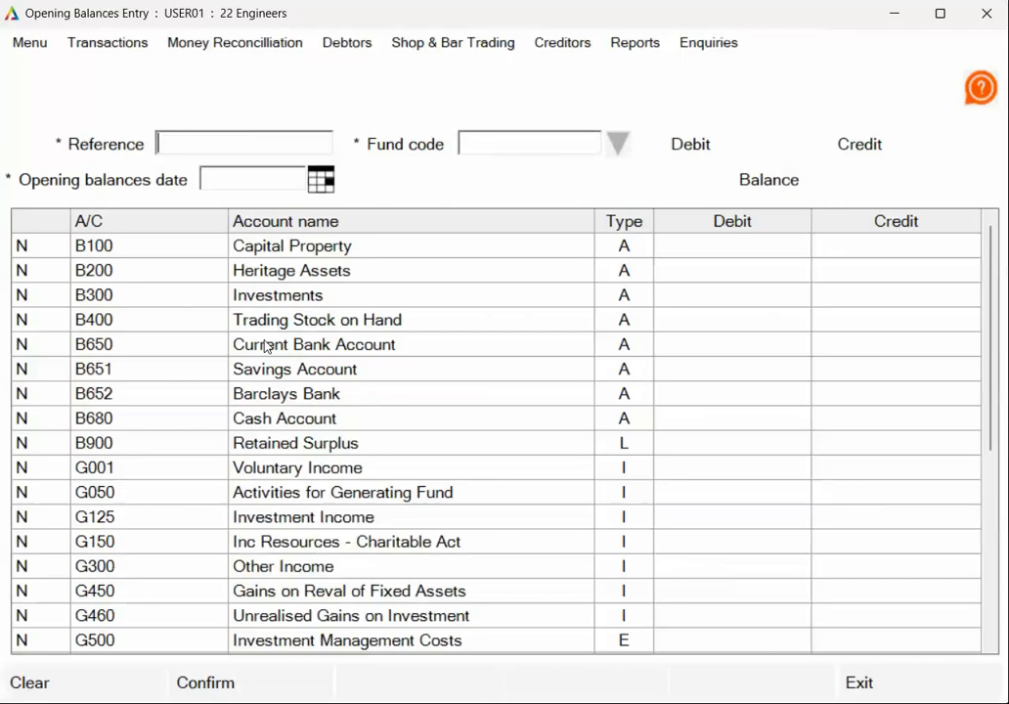
left_click(220, 139)
type("OB OM ")
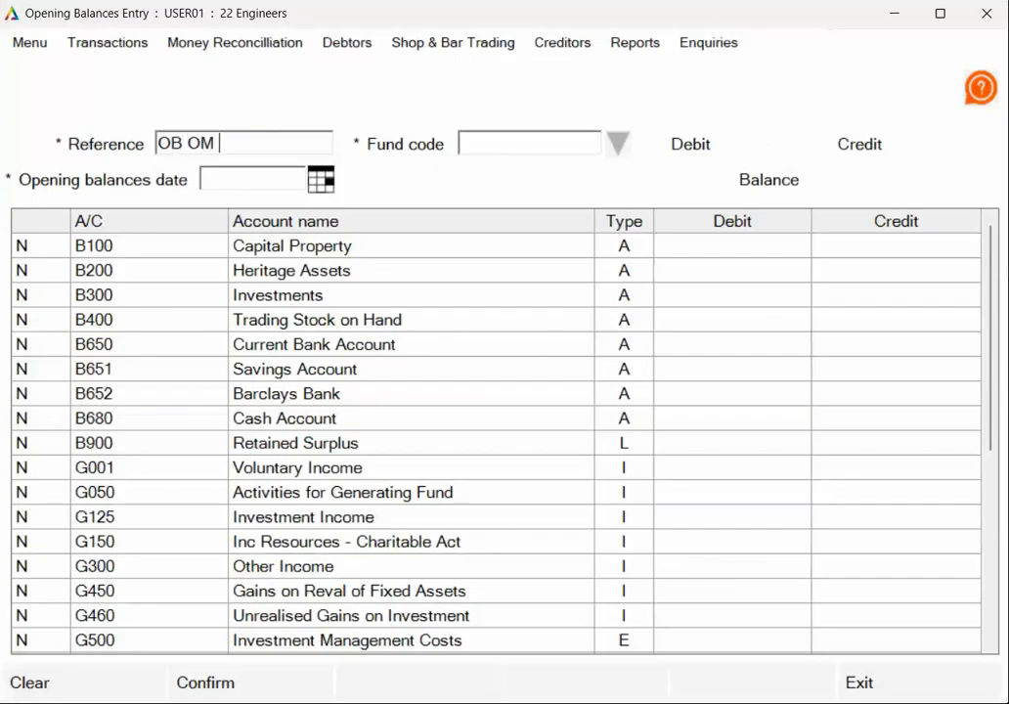
type("ENT")
left_click(629, 151)
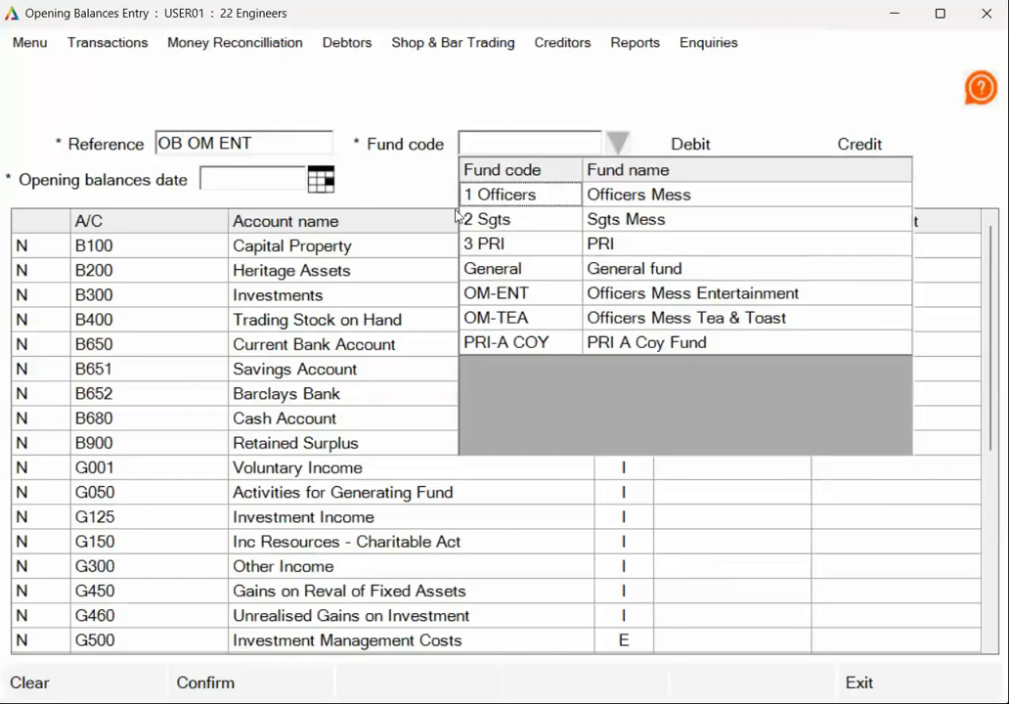
left_click(513, 293)
left_click(248, 177)
type("30")
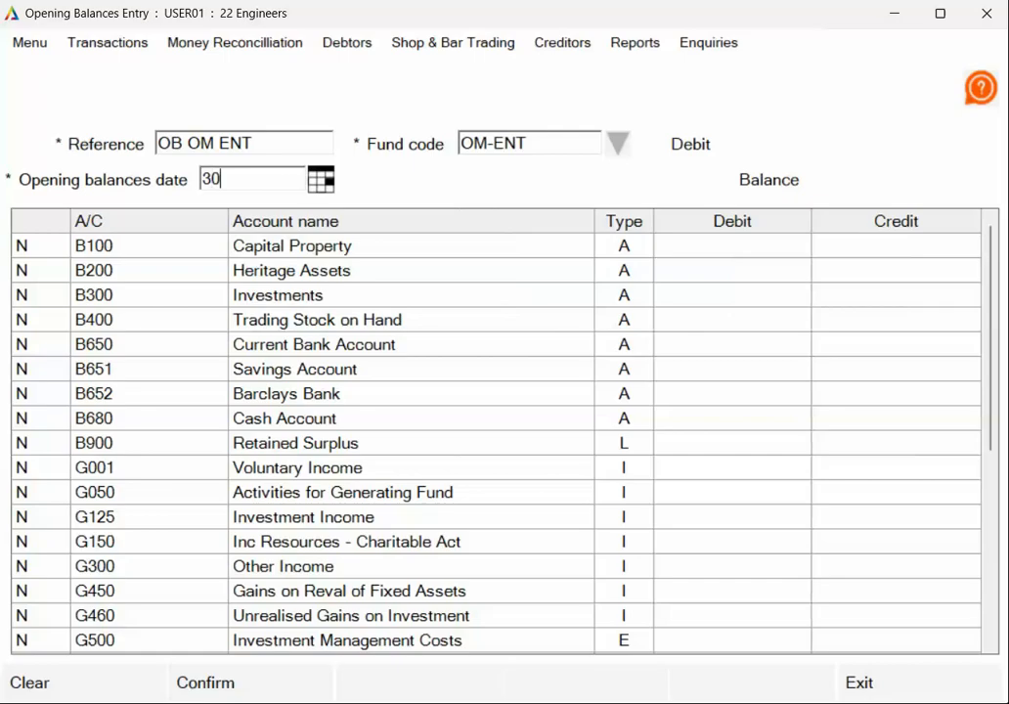
type("/04/26")
- Enter a 1000 debit for B650 Current Bank Account and a 1000 credit for B900 Retained Surplus, and record the entry
left_click(262, 346)
left_click(713, 347)
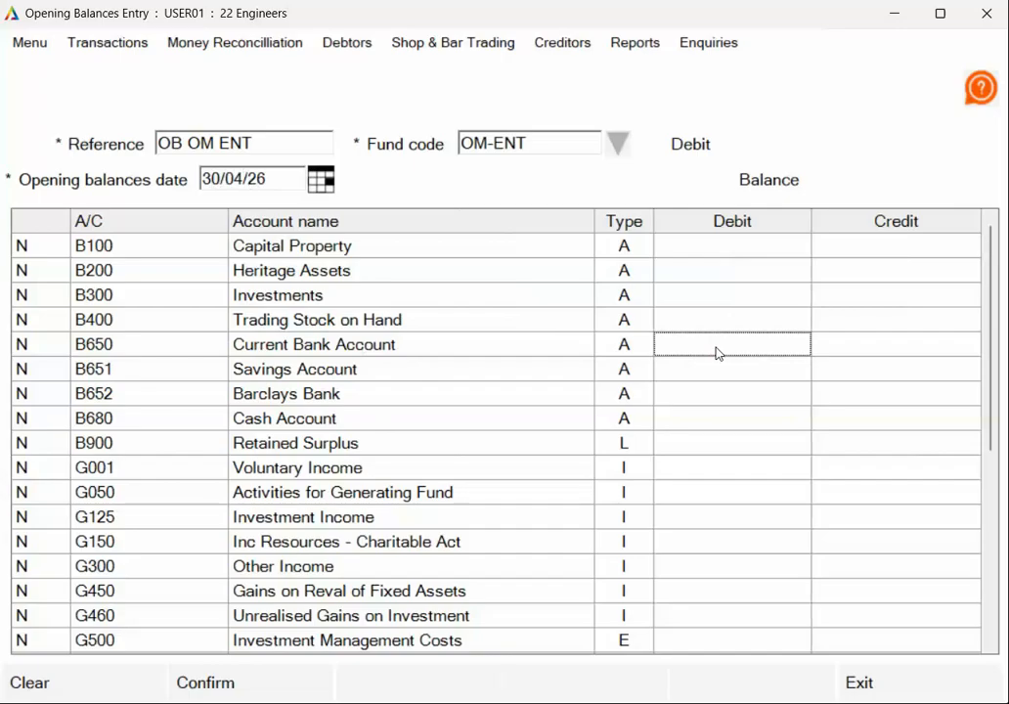
type("100")
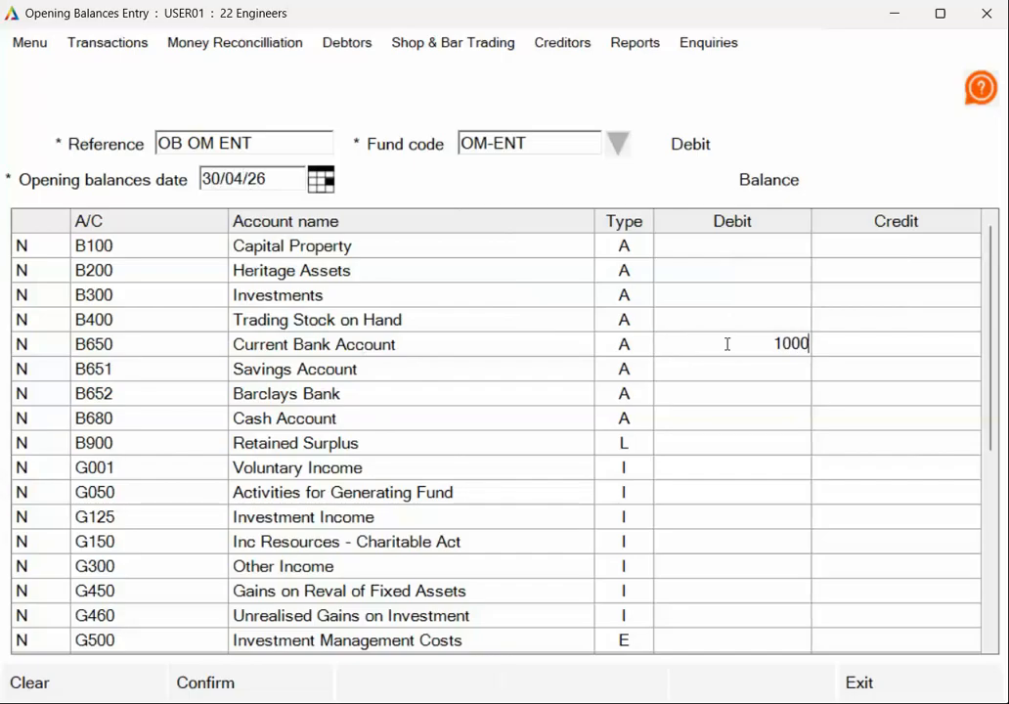
type("0")
left_click(886, 445)
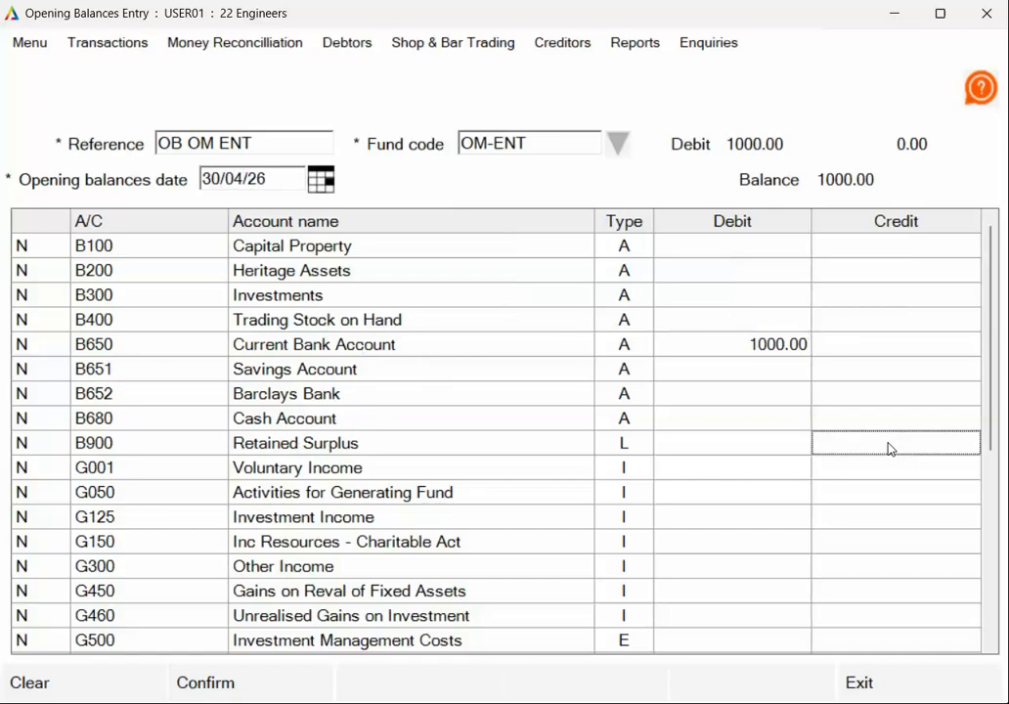
type("1")
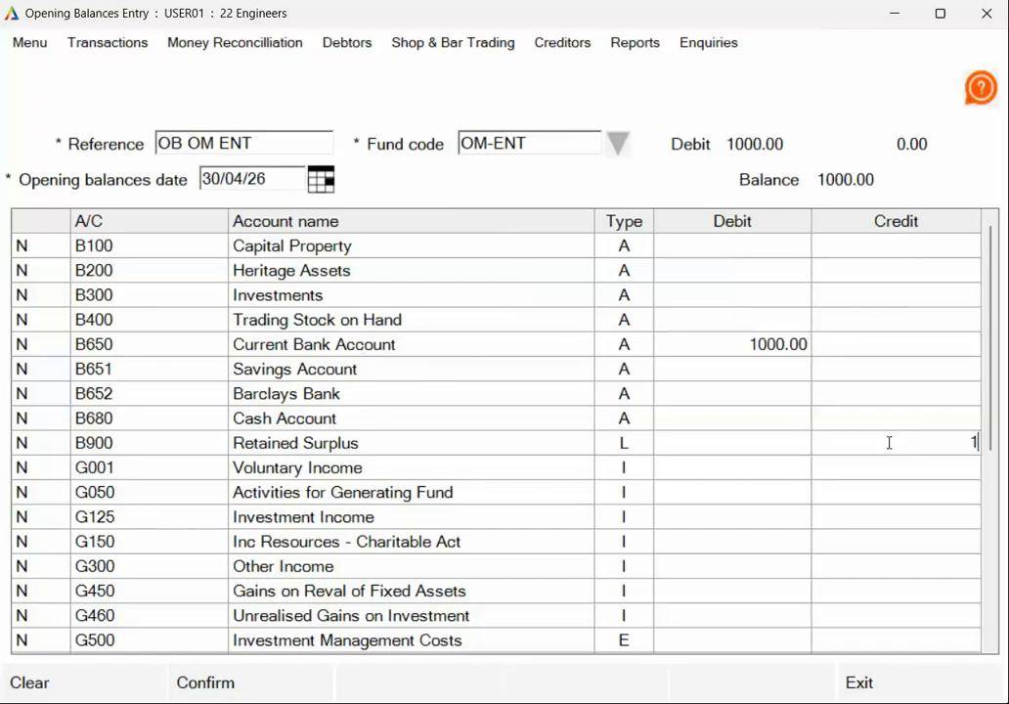
type("000")
left_click(881, 515)
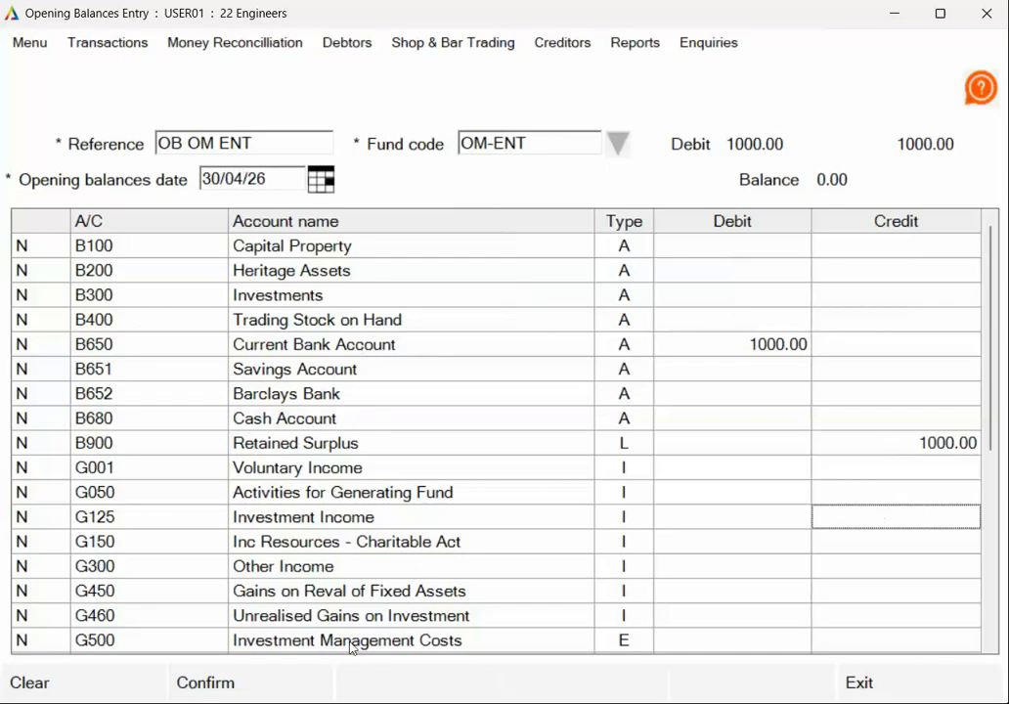
left_click(249, 684)
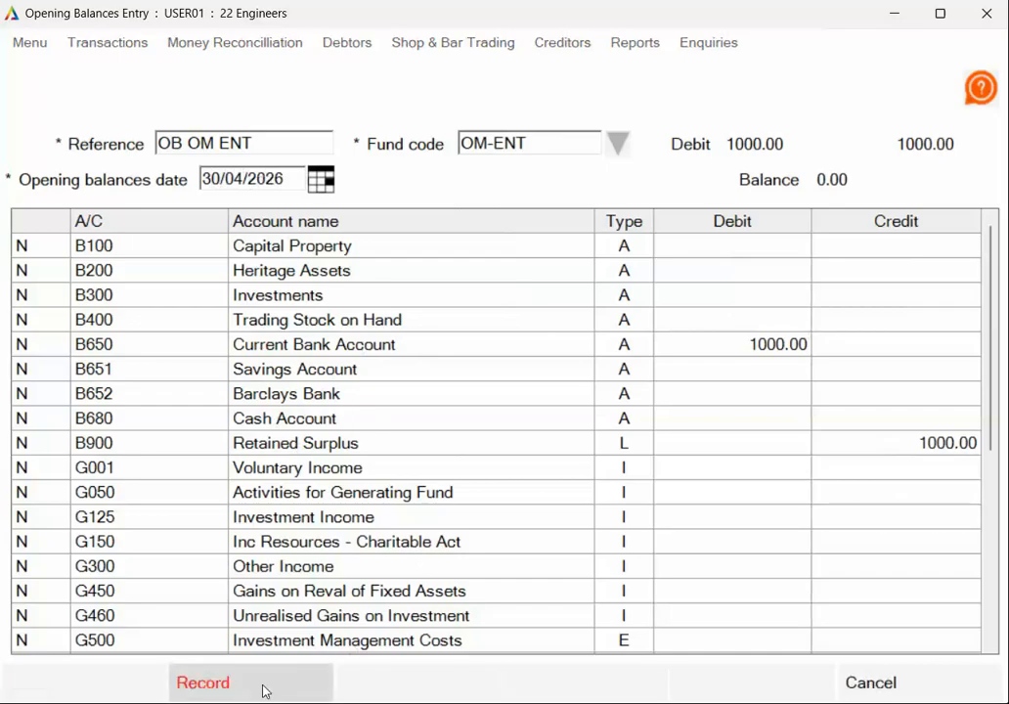
left_click(262, 684)
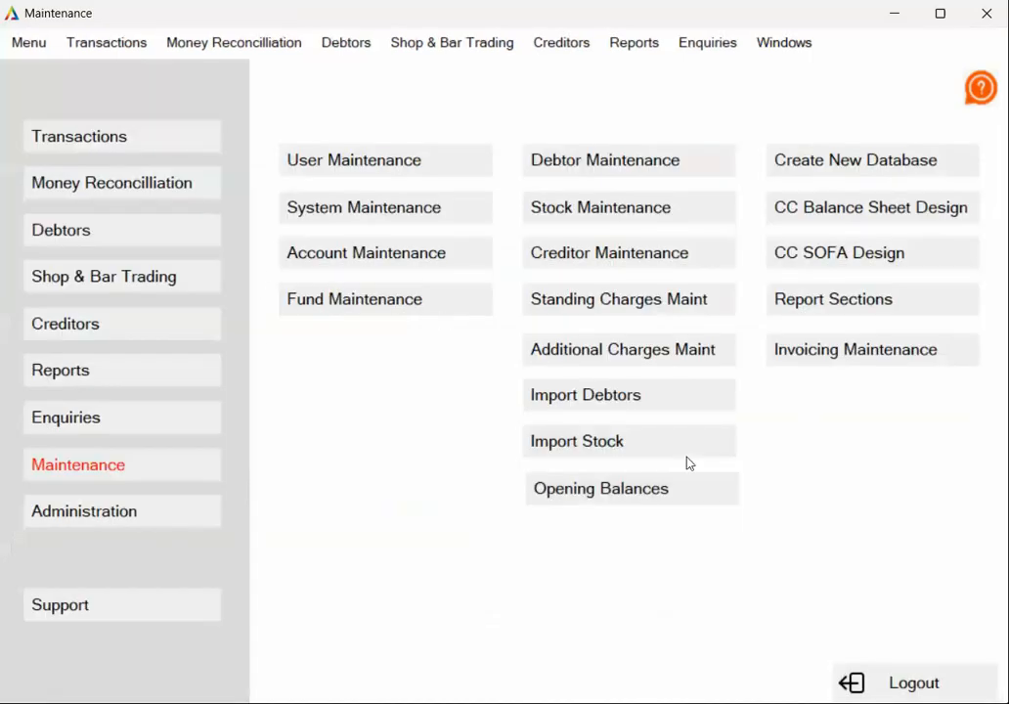
- Start another opening balances entry with reference OB OM TEA, fund code OM-TEA and date 30/04/26
left_click(670, 498)
left_click(234, 135)
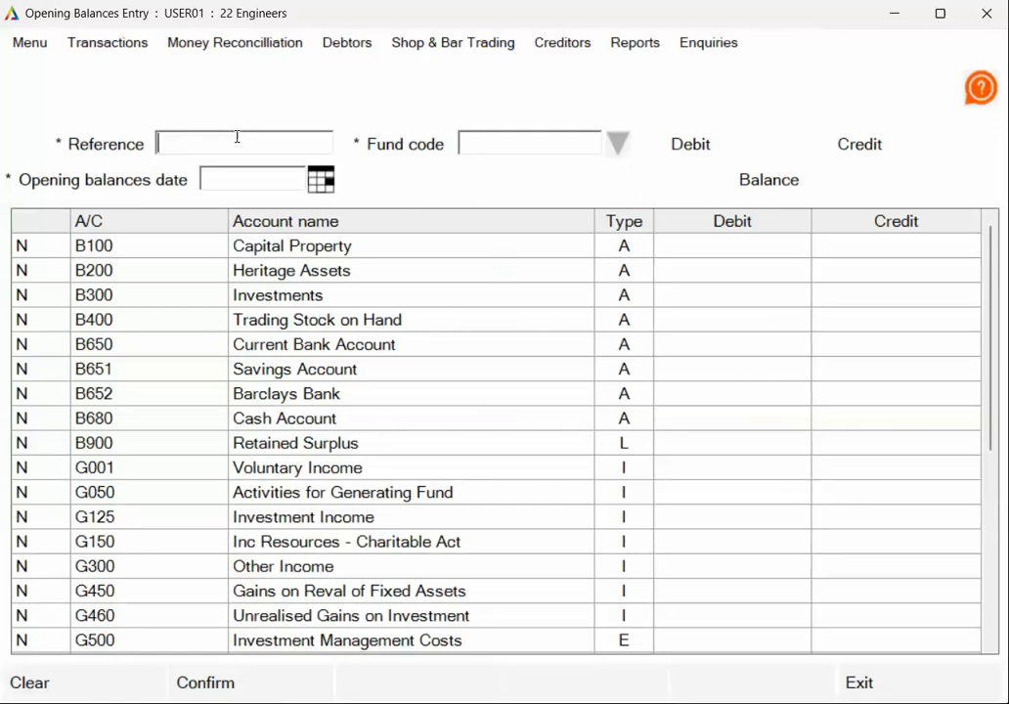
type("OB OM TEA")
left_click(620, 142)
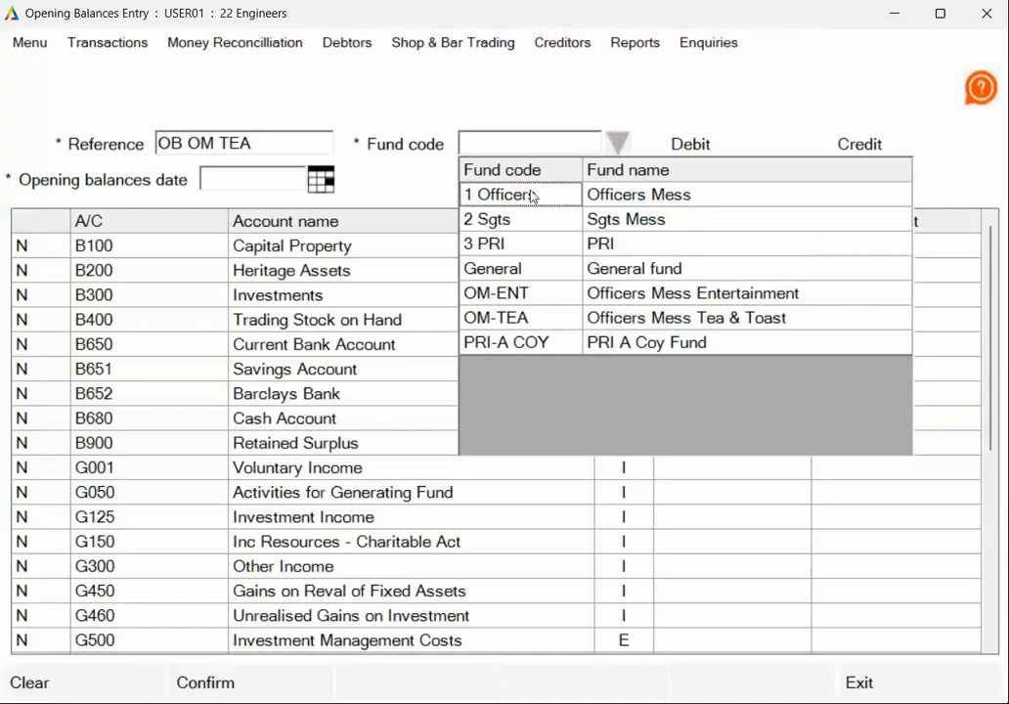
left_click(512, 319)
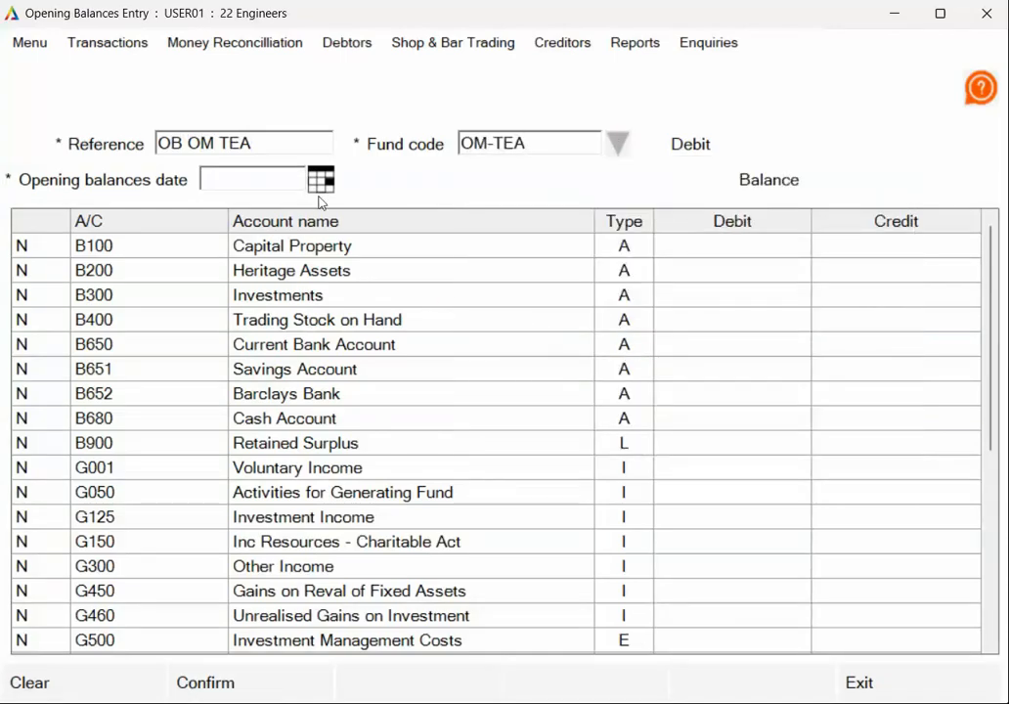
left_click(253, 175)
type("30/04/26")
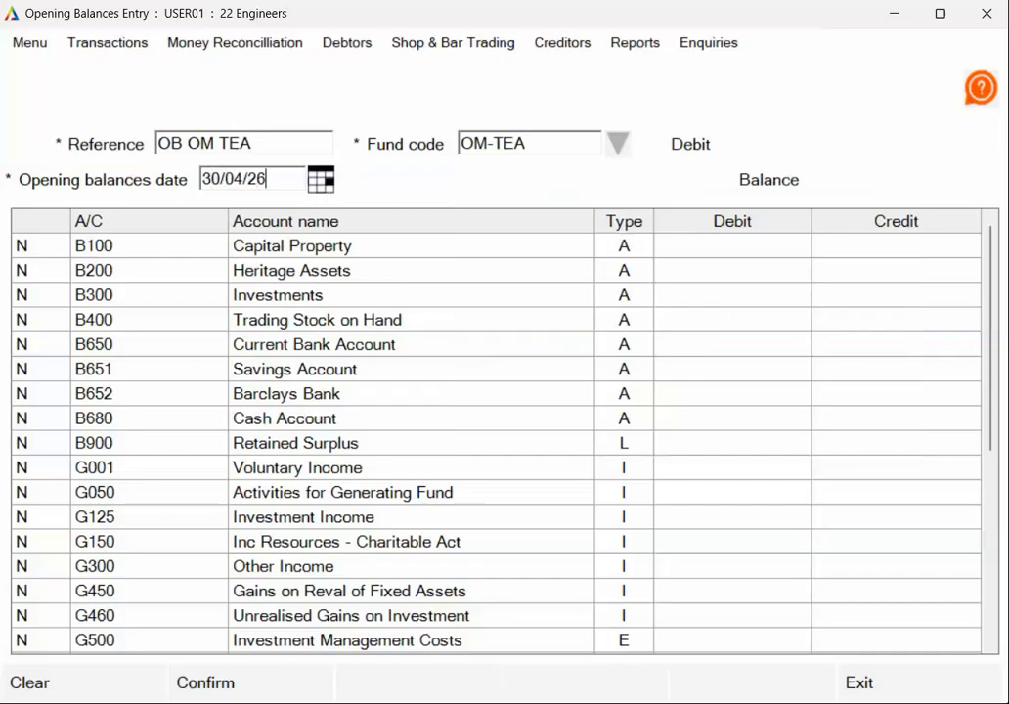
- Enter a 200 debit for B650 Current Bank Account and a 200 credit for B900 Retained Surplus, and record the entry
left_click(309, 397)
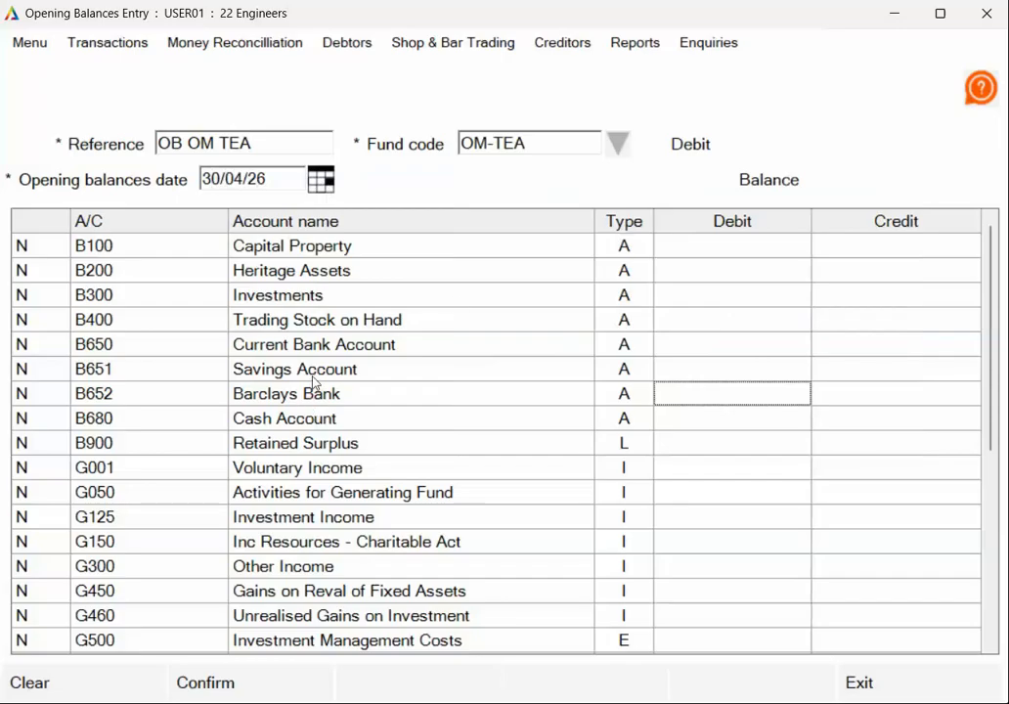
left_click(717, 347)
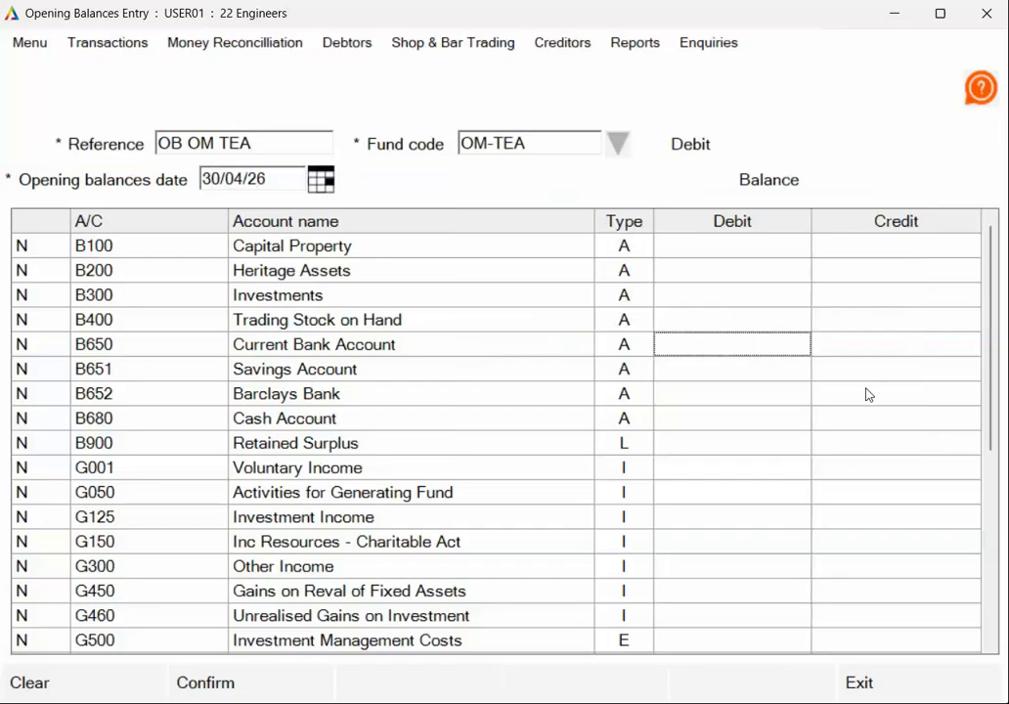
type("200")
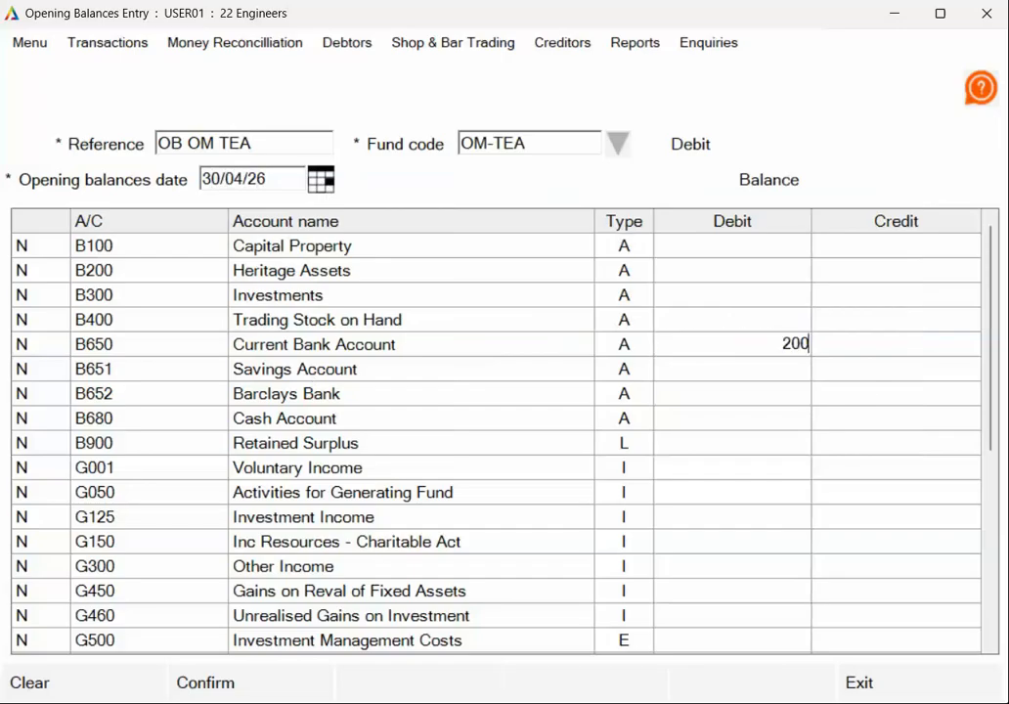
key("Down")
key("Down")
key("Down")
key("Down")
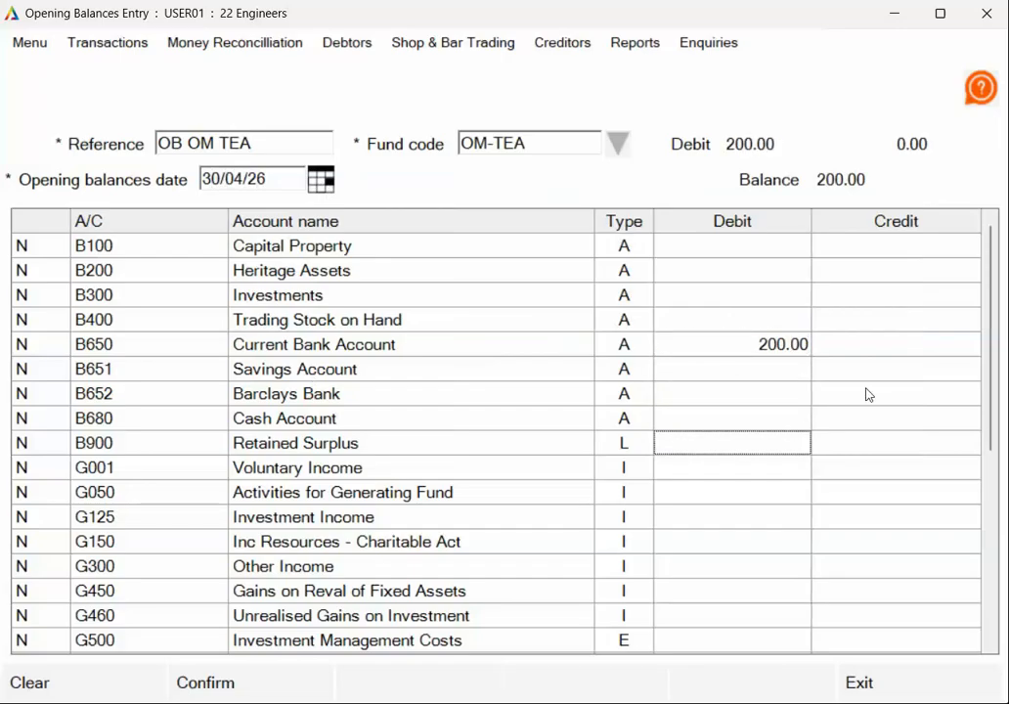
key("Tab")
type("200")
key("Down")
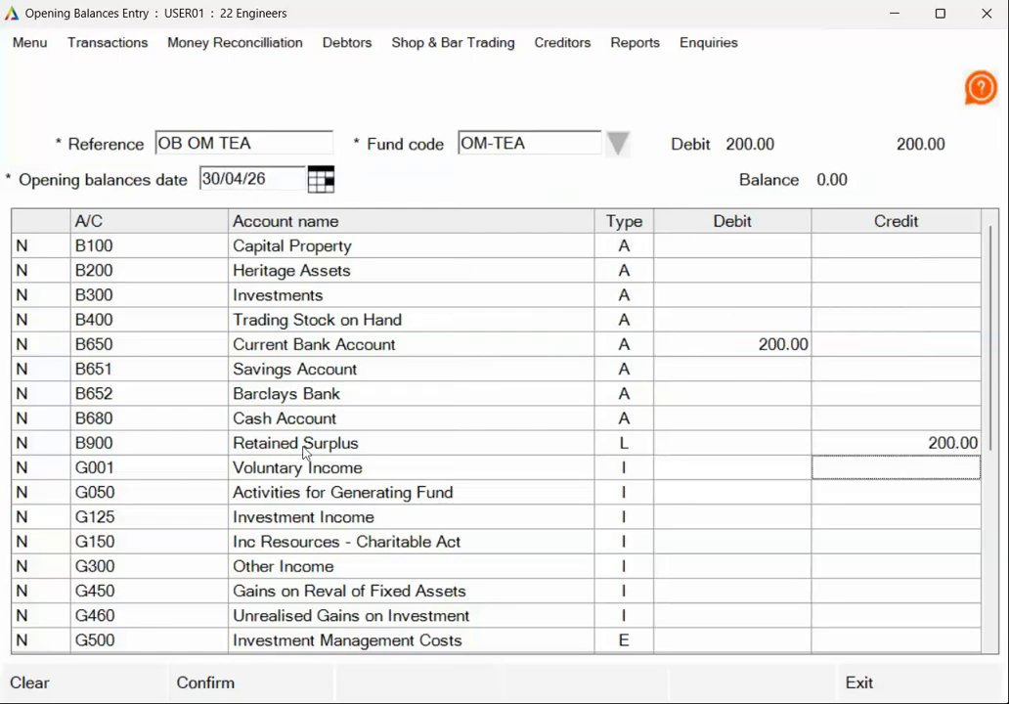
left_click(264, 684)
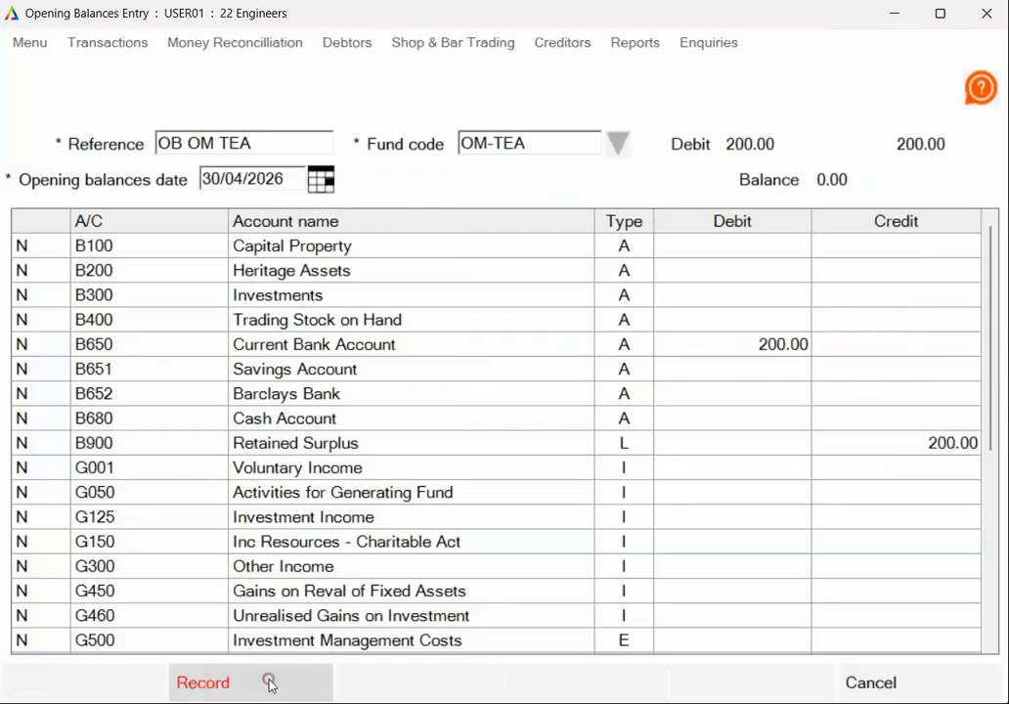
left_click(266, 680)
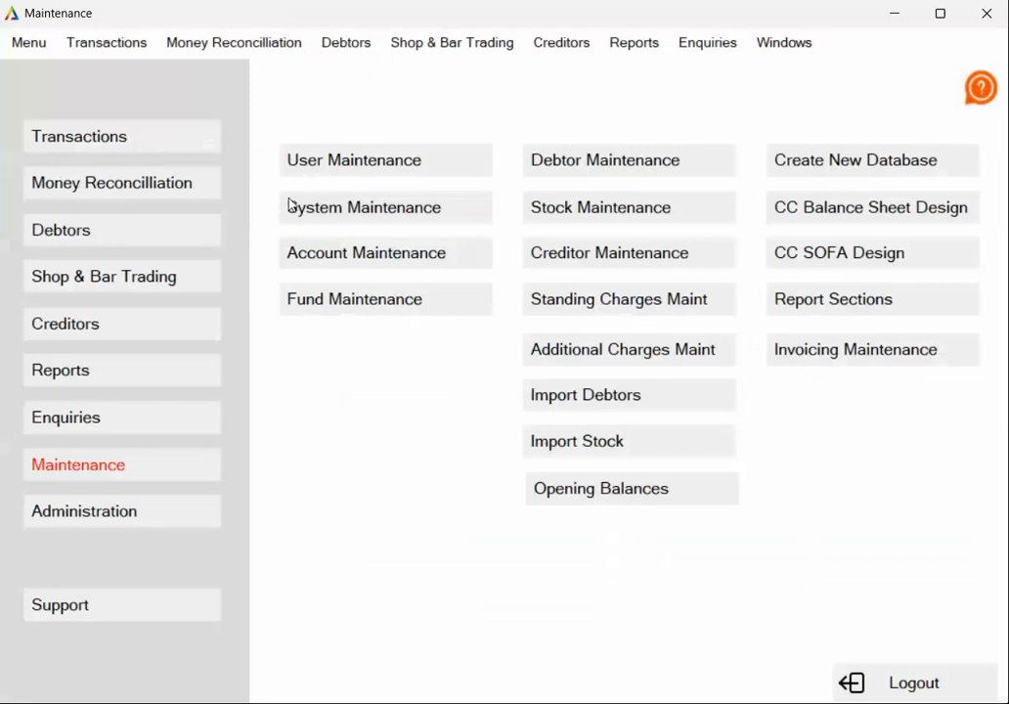
- Open the accounts enquiry for B650 Current Bank Account across all funds to examine its opening balance entries
left_click(166, 411)
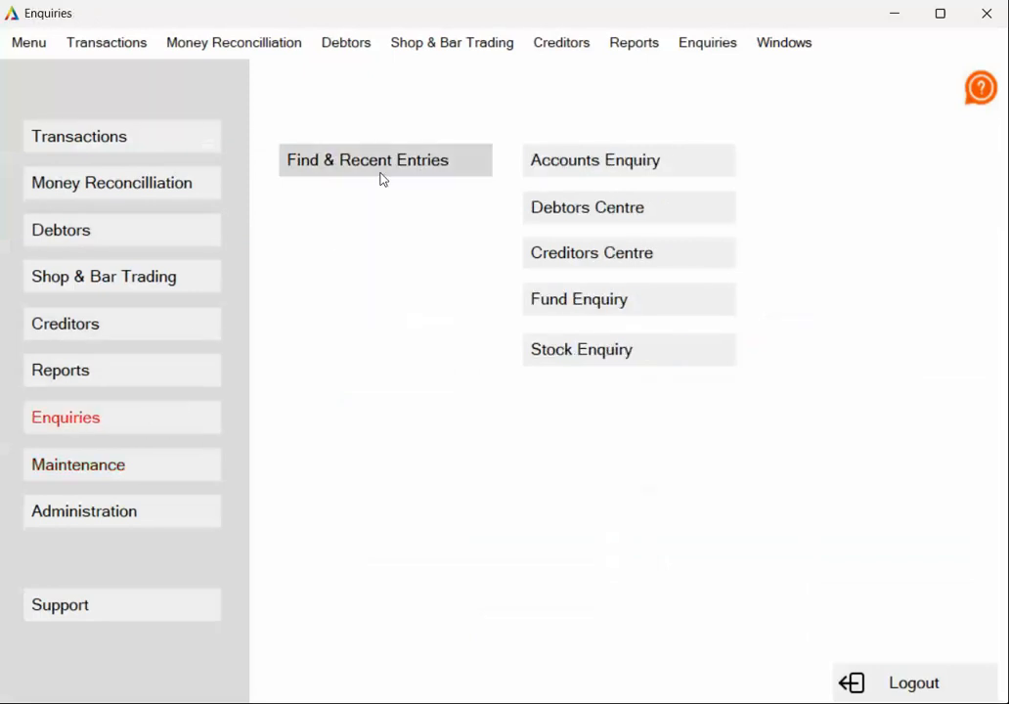
left_click(606, 159)
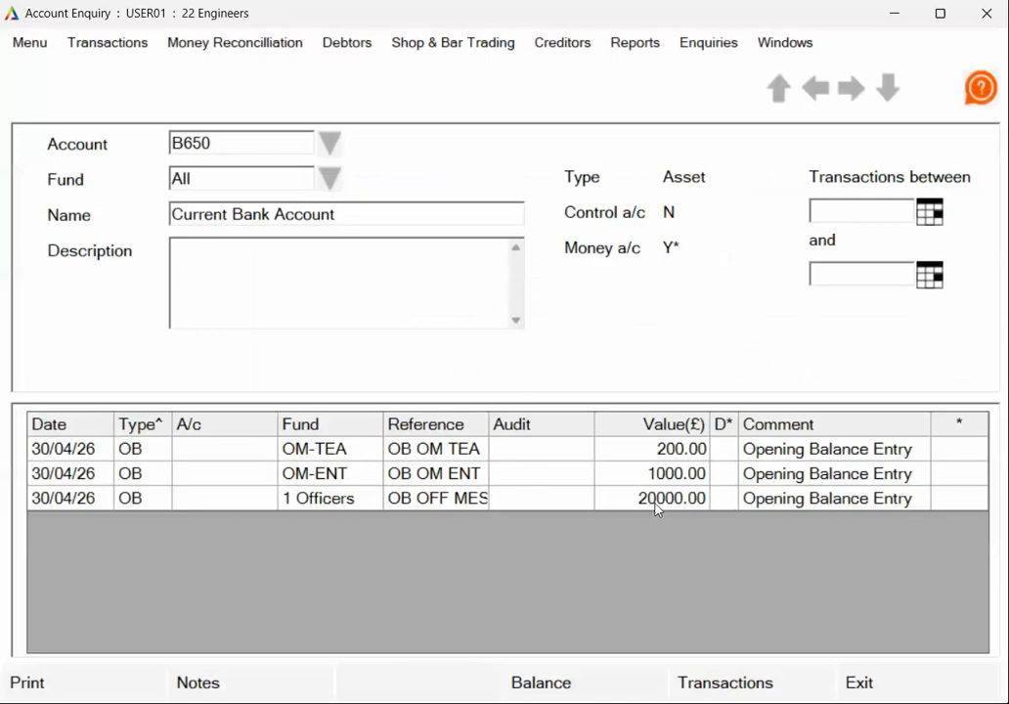
- Examine the opening balance entries and the consolidated monthly balances of B650 Current Bank Account, and return to its transaction list
left_click(328, 500)
left_click(322, 502)
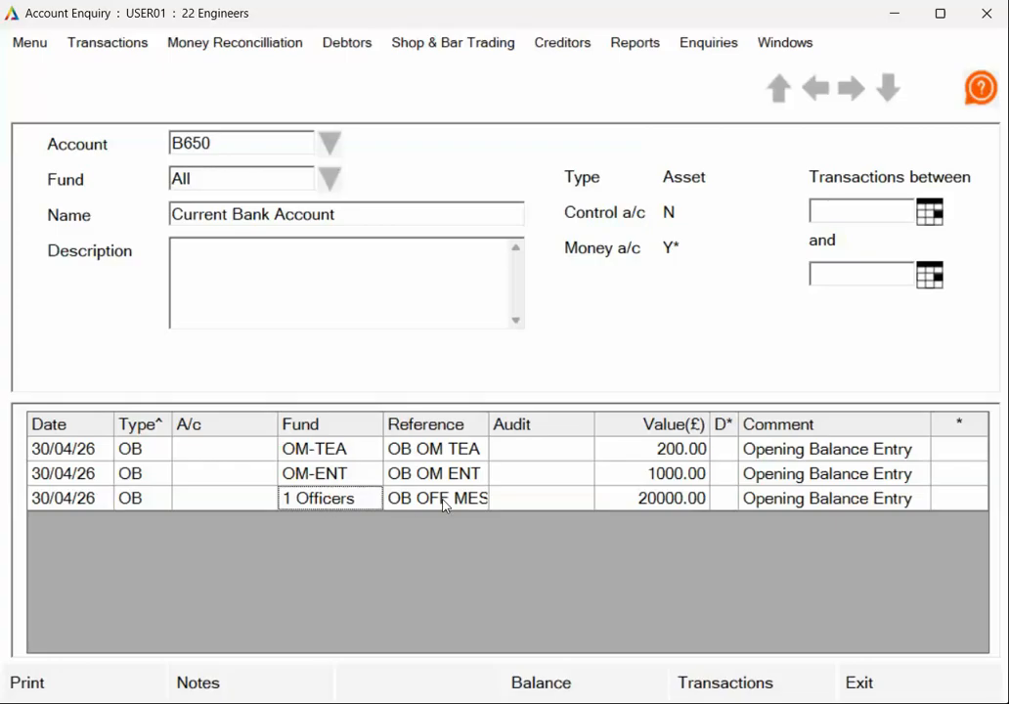
left_click(653, 501)
left_click(676, 474)
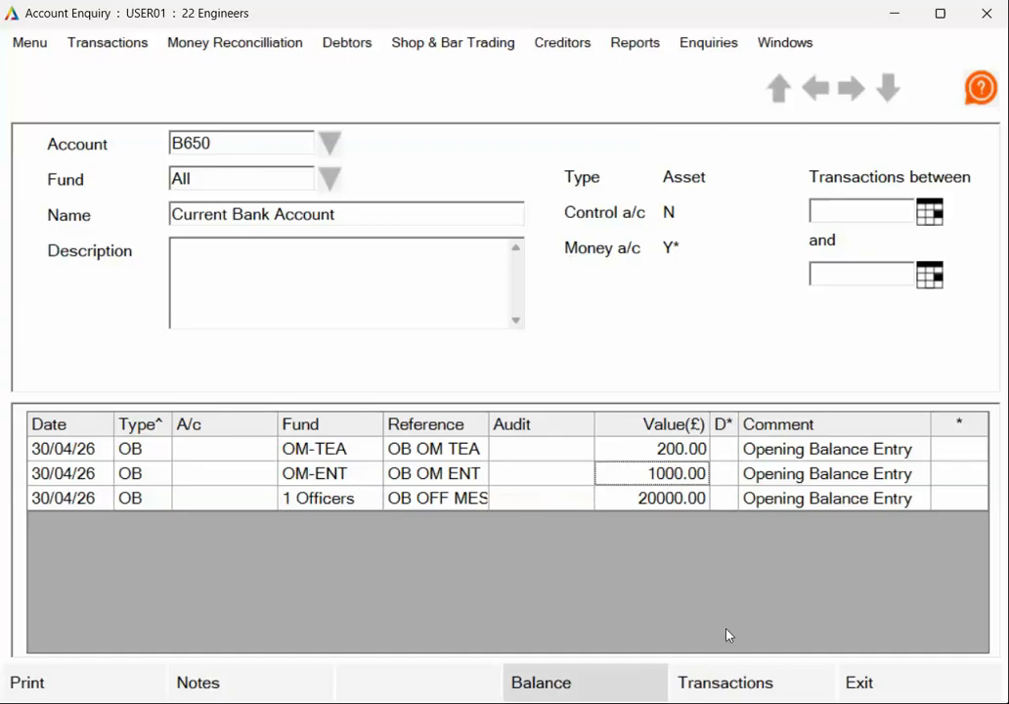
left_click(573, 684)
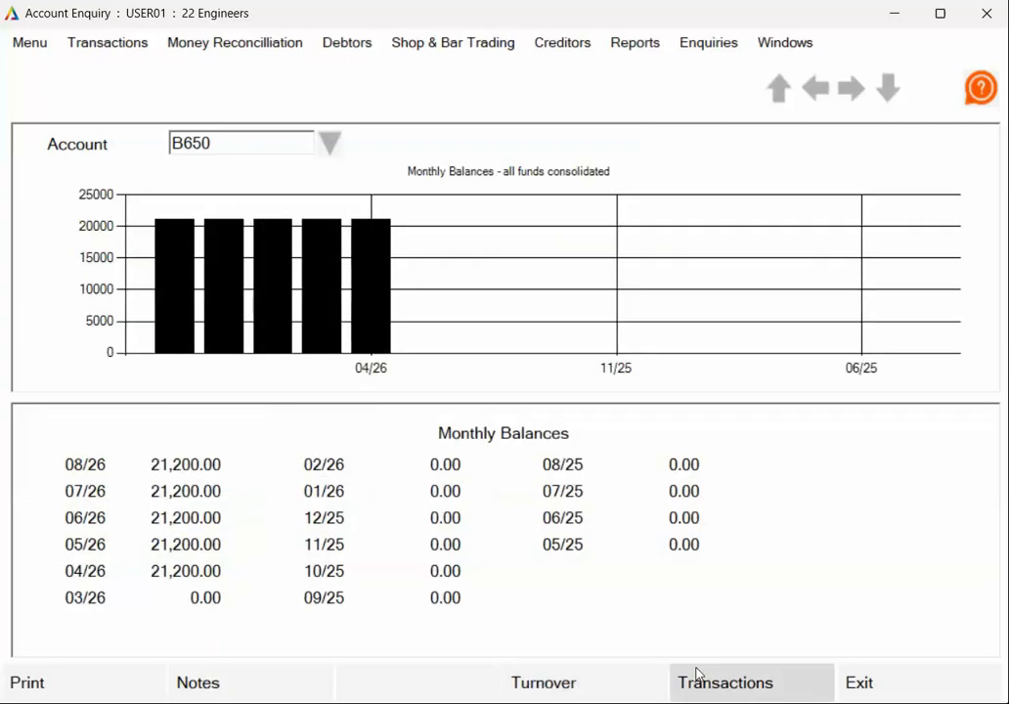
left_click(739, 682)
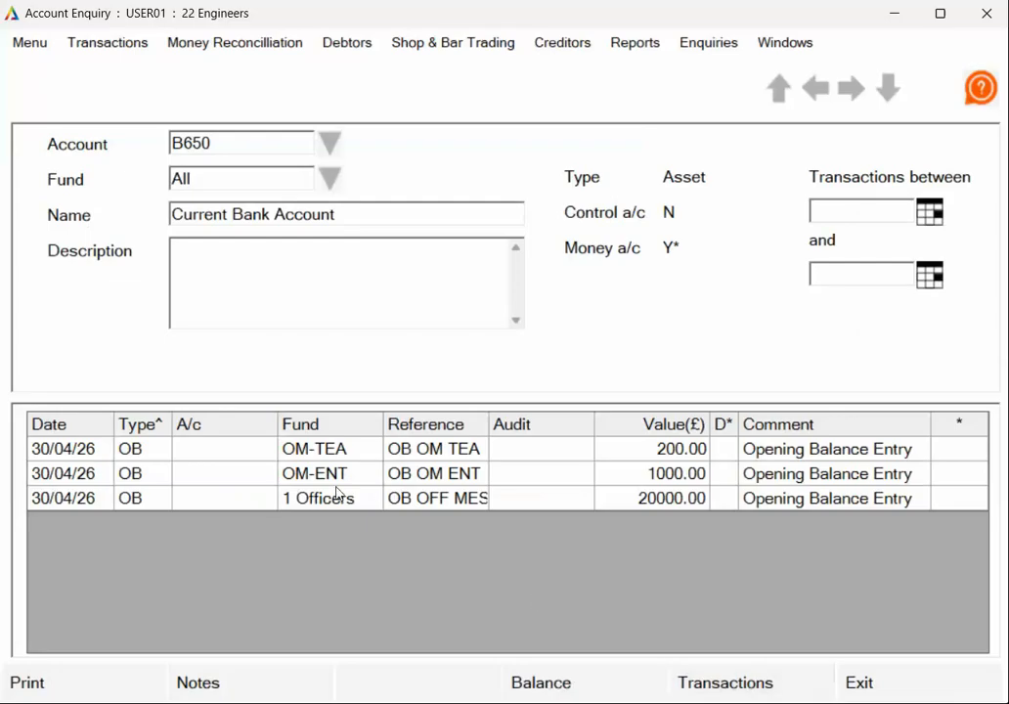
- Filter the B650 enquiry to fund OM-ENT, examine that fund's monthly balances, and return to its transaction list
left_click(212, 179)
left_click(332, 178)
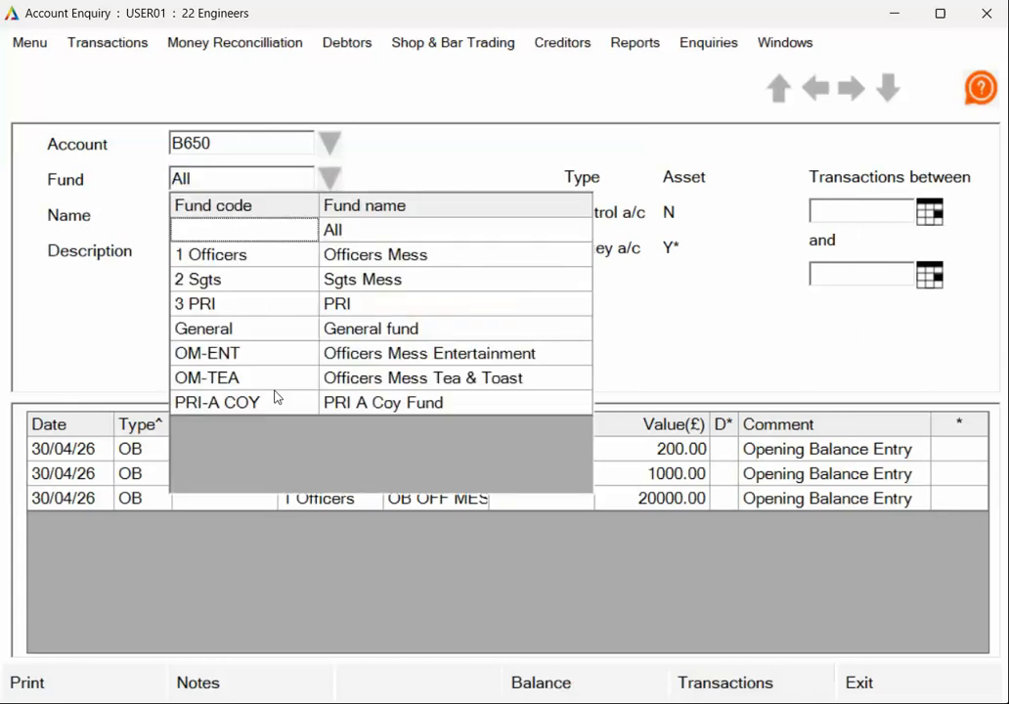
left_click(266, 356)
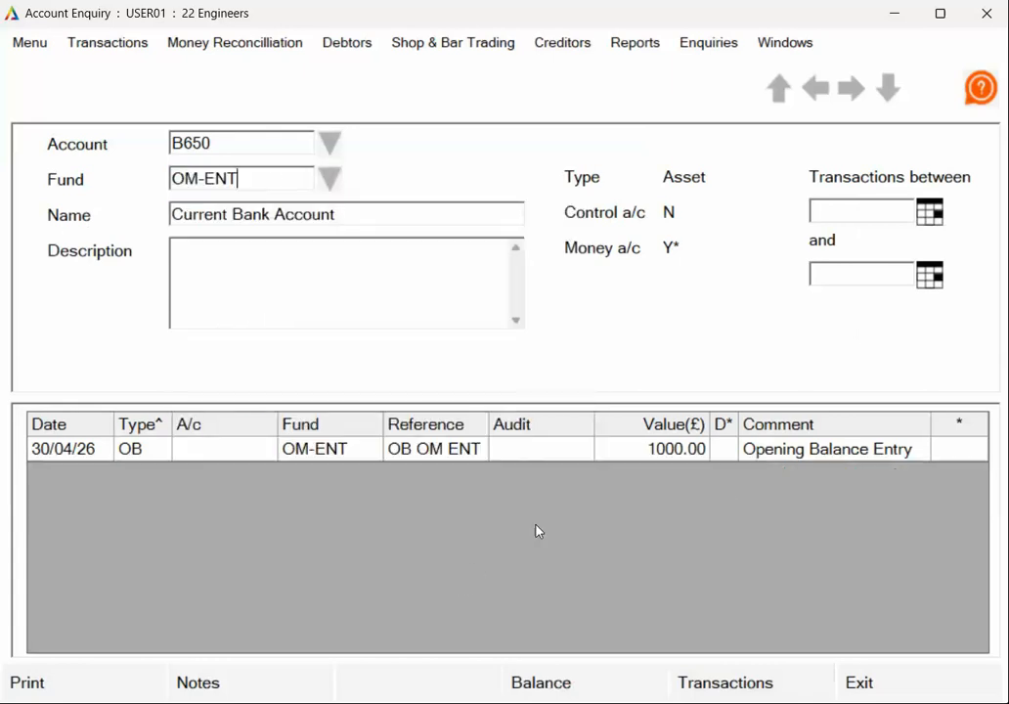
left_click(565, 678)
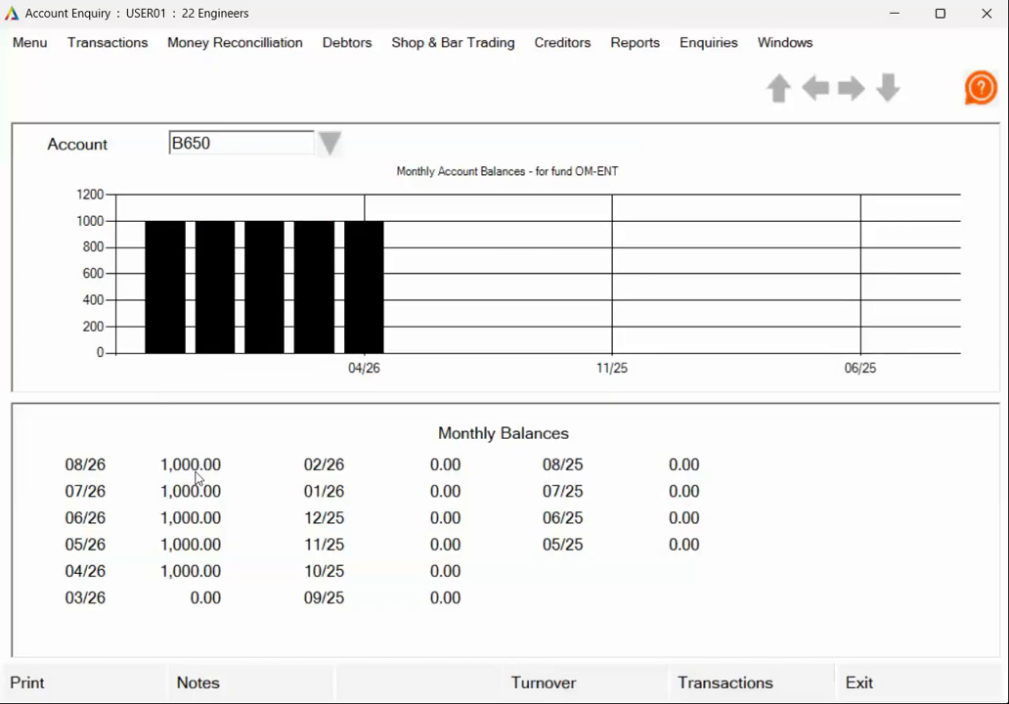
left_click(739, 682)
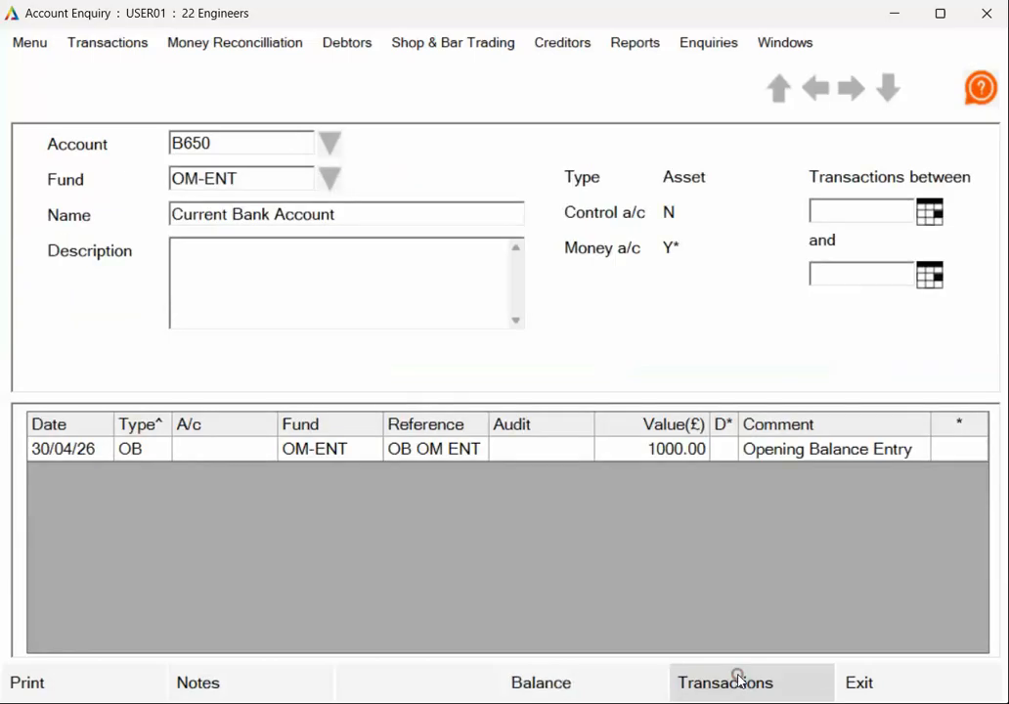